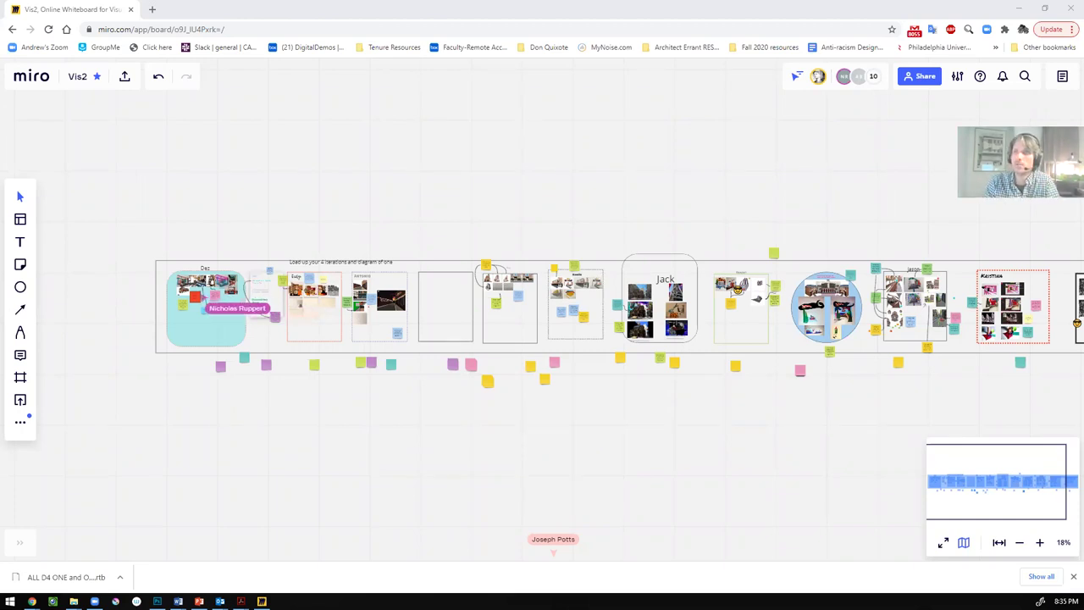
Step: Examine the brick high-rise collages, hotel entrance photos and pencil line diagrams in the frame beside the empty one
scroll(502, 275, "up", 5)
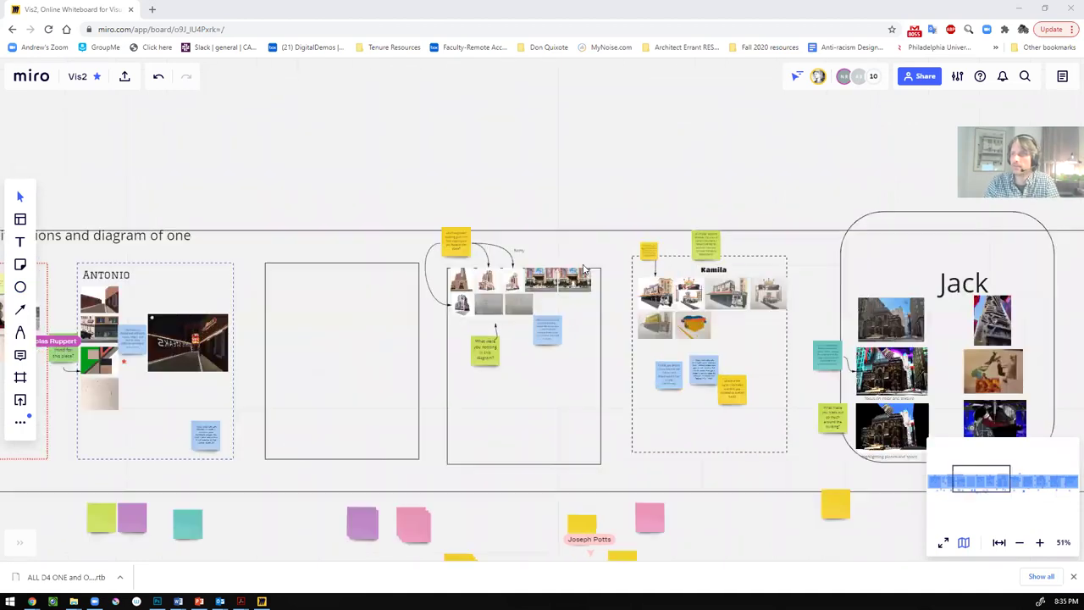
scroll(584, 269, "up", 10)
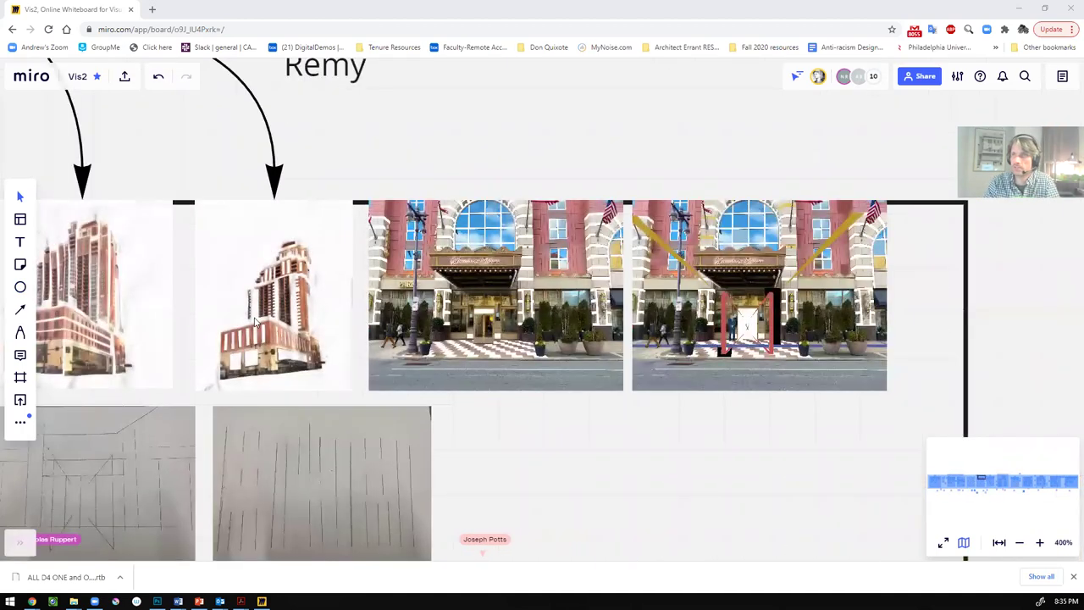
scroll(479, 254, "down", 2)
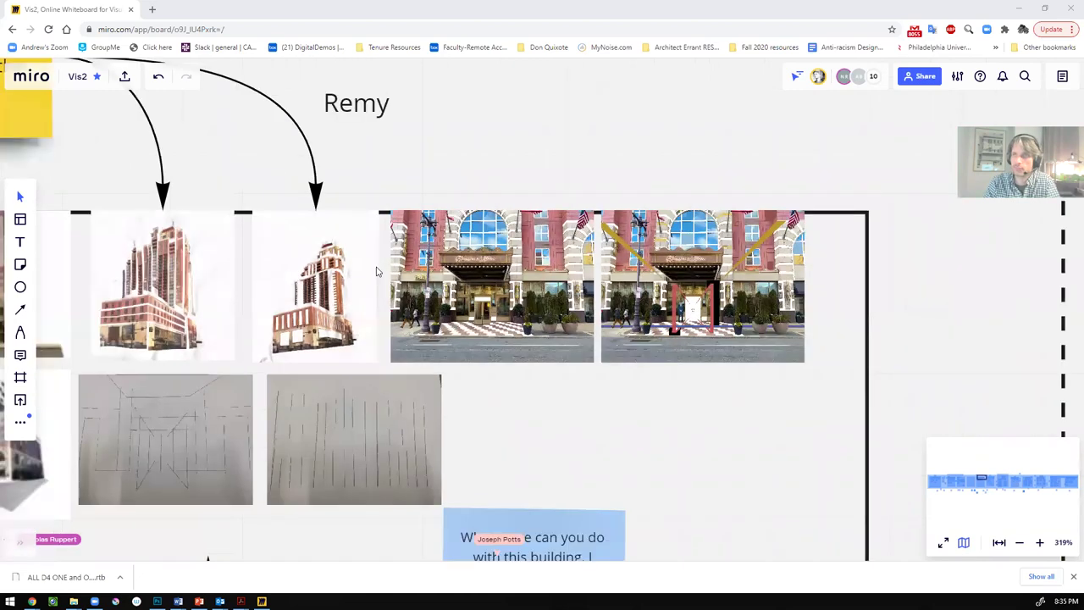
scroll(378, 271, "down", 2)
scroll(355, 261, "up", 4)
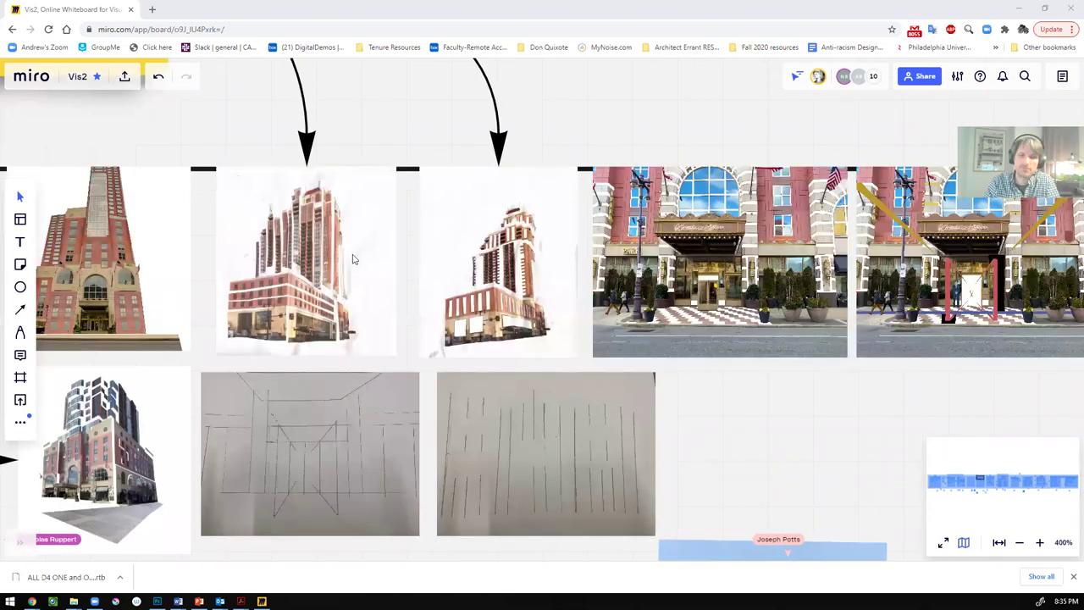
scroll(377, 241, "down", 3)
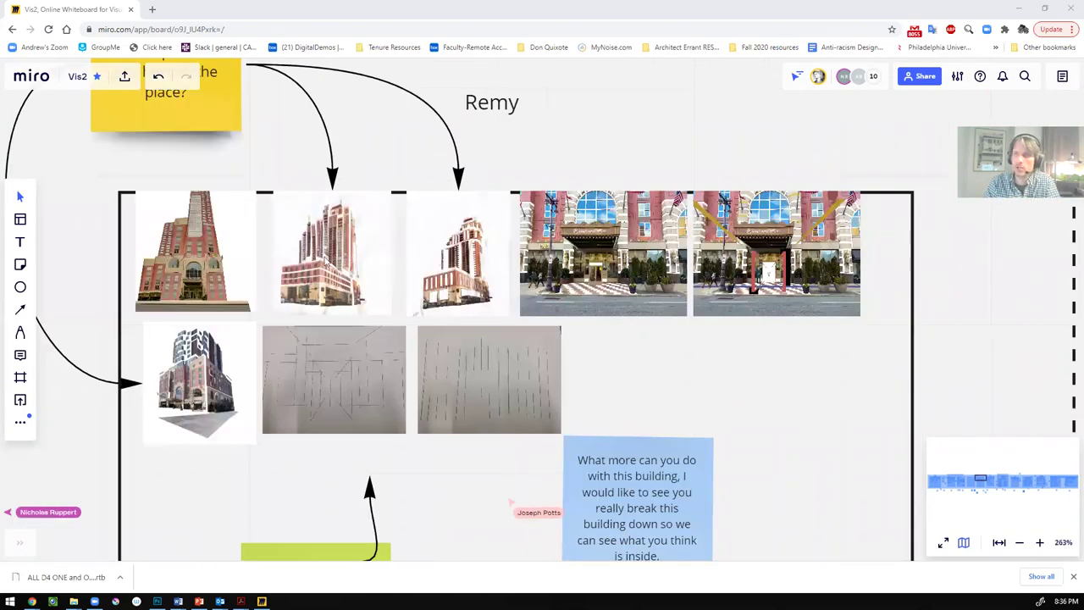
scroll(313, 270, "down", 3)
scroll(294, 283, "down", 4)
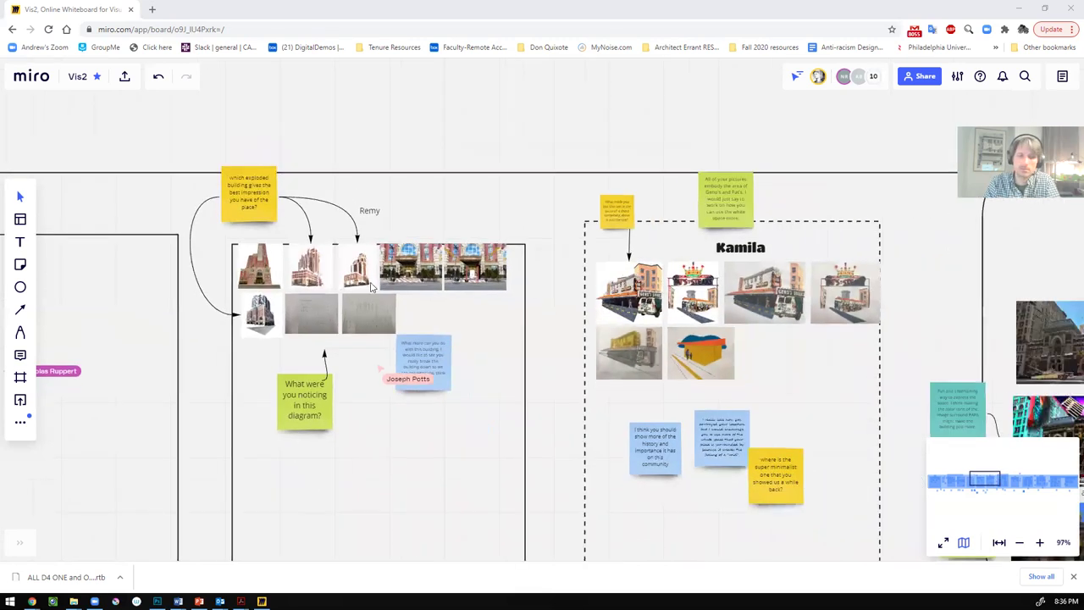
Step: Examine the Geno's and Pat's Steaks collages and the simplified yellow building diagram in the dashed frame
scroll(777, 297, "up", 3)
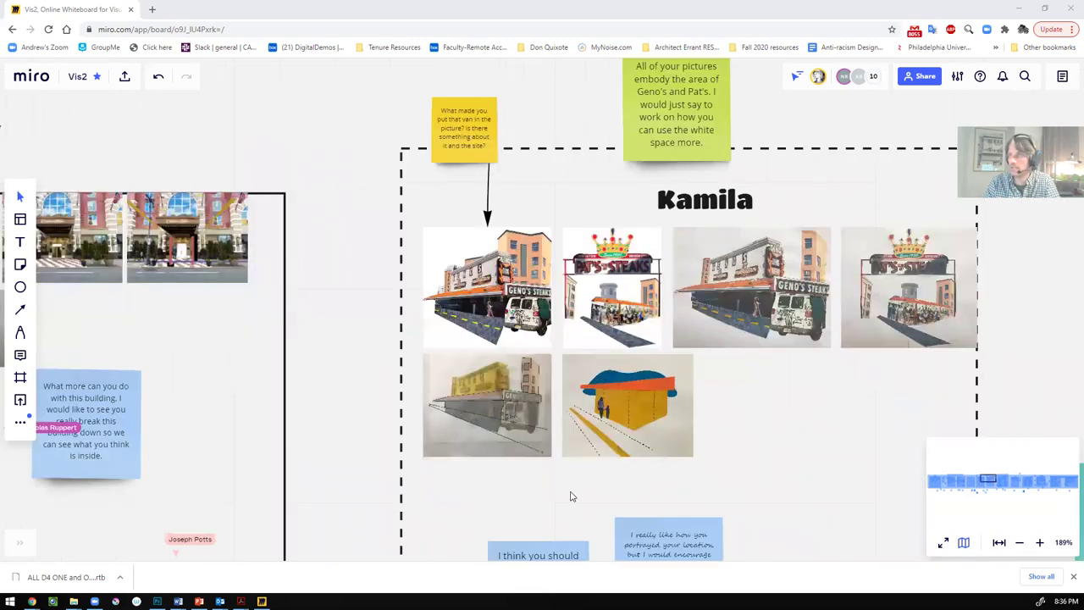
scroll(624, 473, "up", 1)
scroll(643, 453, "up", 3)
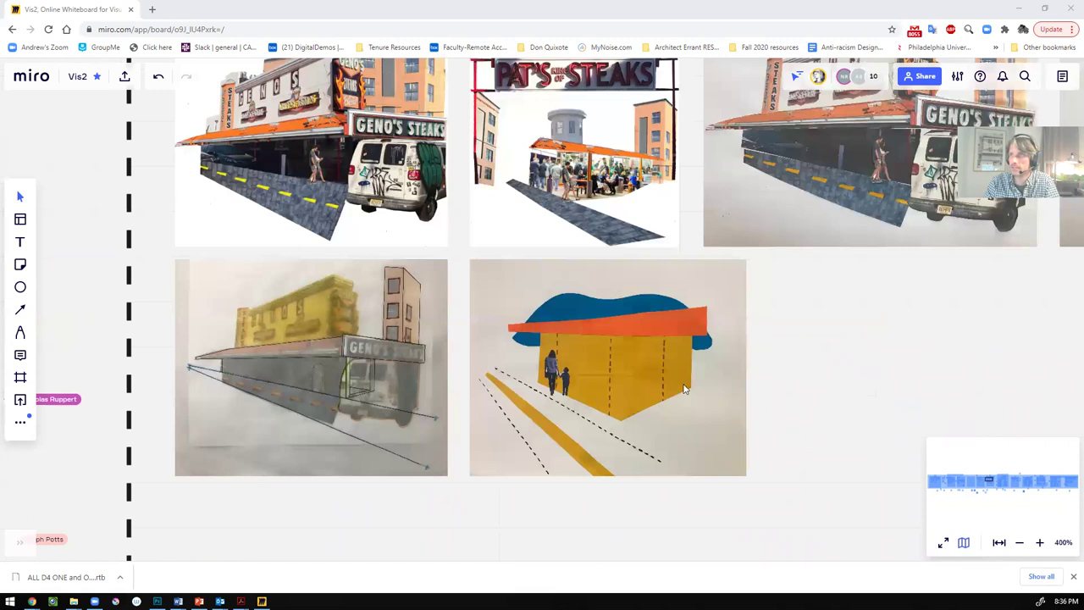
scroll(721, 320, "down", 1)
scroll(266, 334, "down", 6)
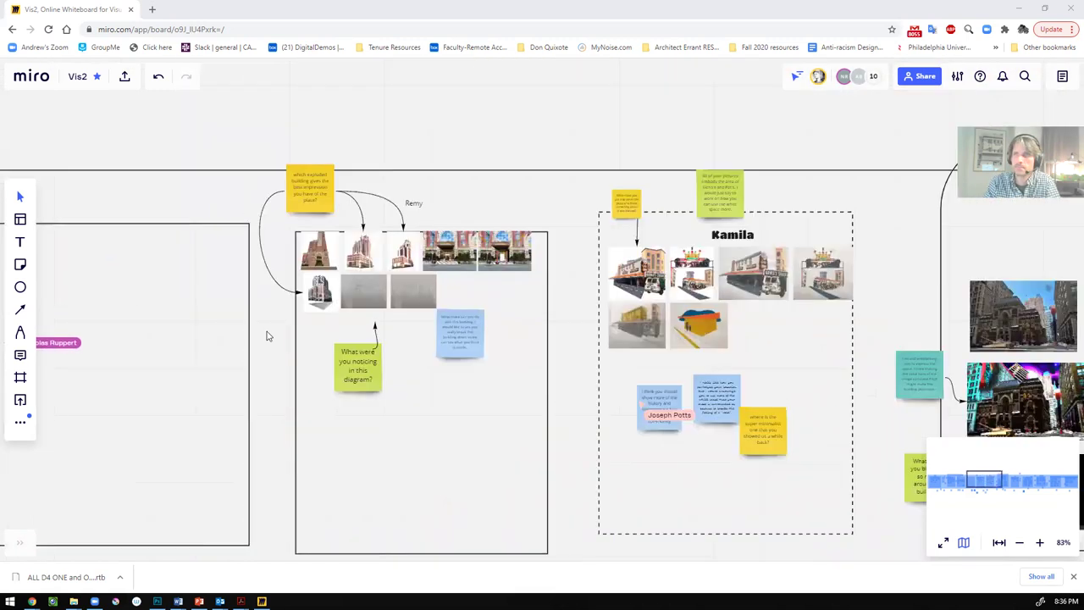
Step: Examine the cut-up brick facade collages and the pencil diagrams below them in the red dotted frame near the board's heading
scroll(258, 326, "down", 3)
scroll(259, 326, "up", 10)
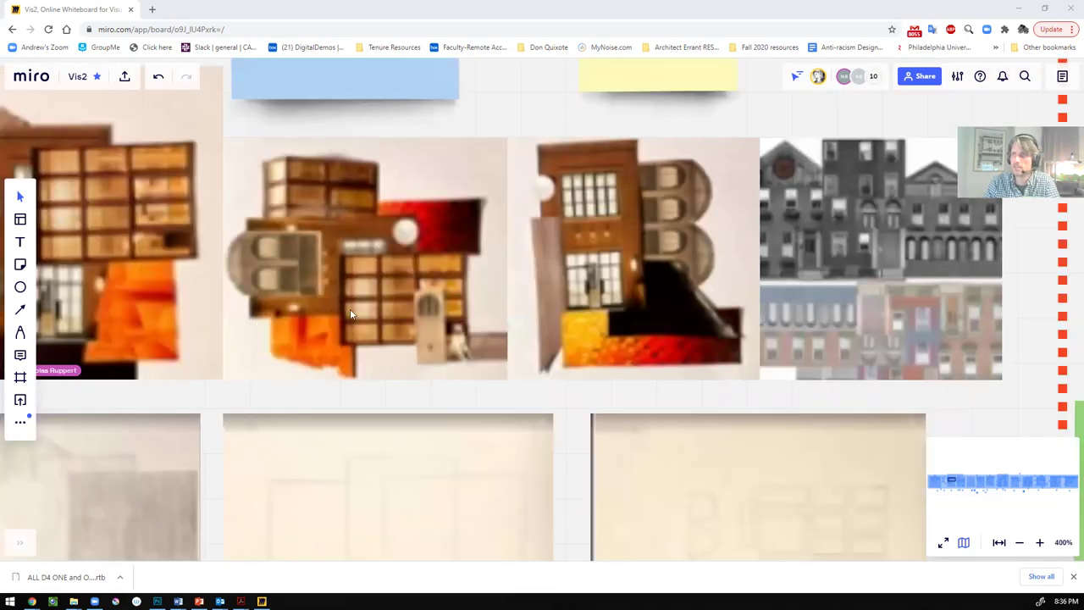
scroll(615, 307, "down", 1)
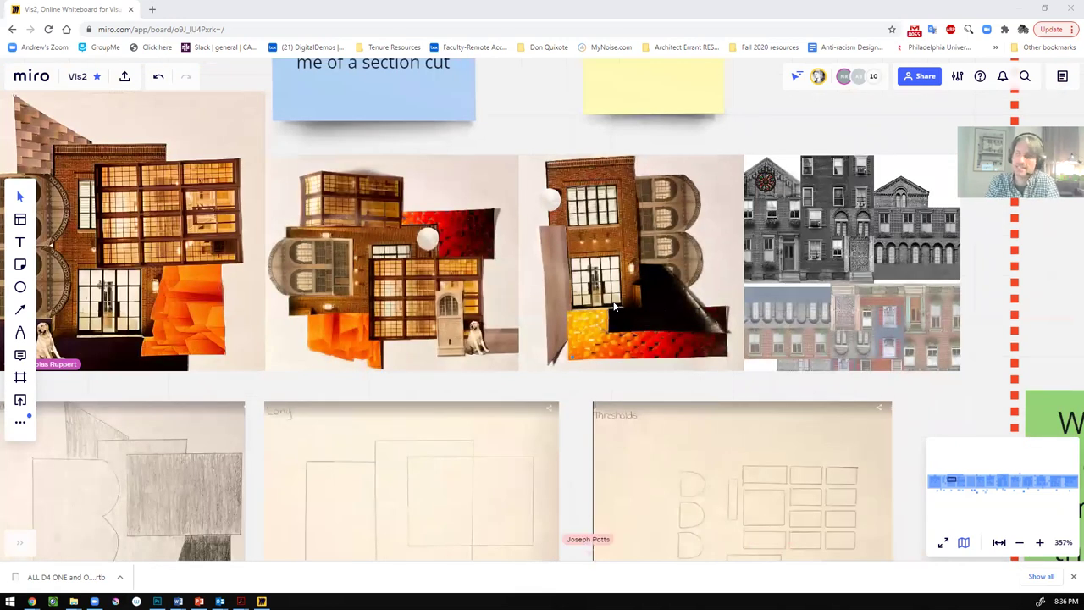
scroll(579, 219, "down", 2)
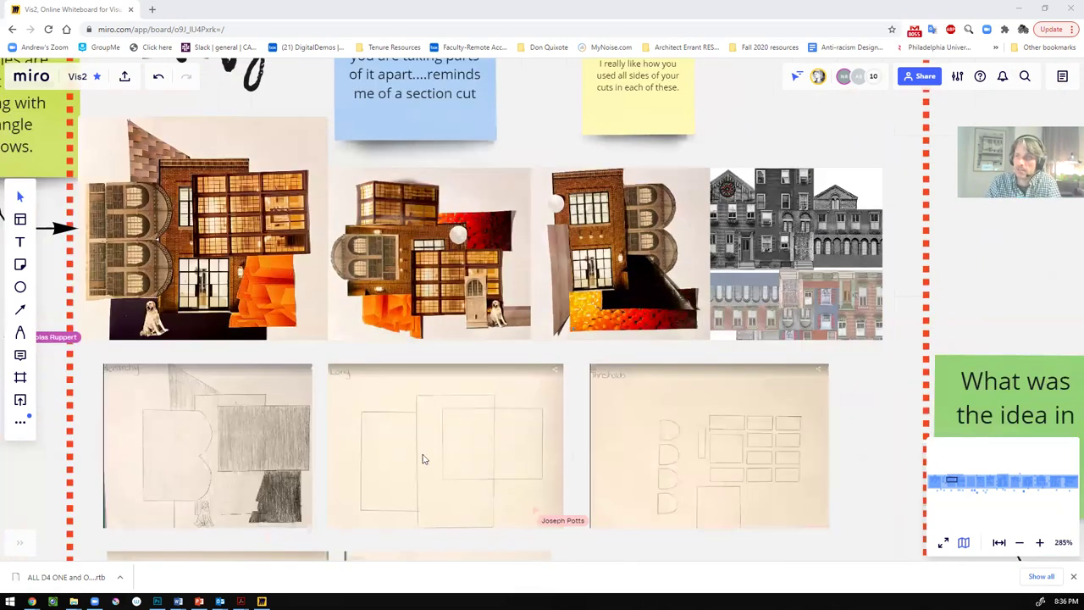
scroll(477, 420, "down", 2)
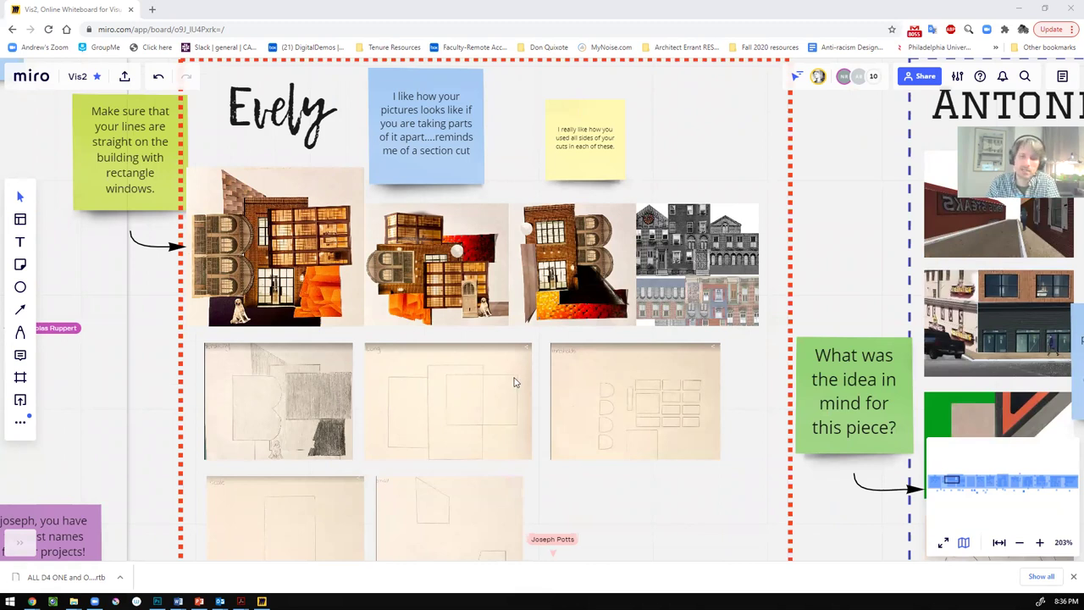
scroll(595, 277, "up", 3)
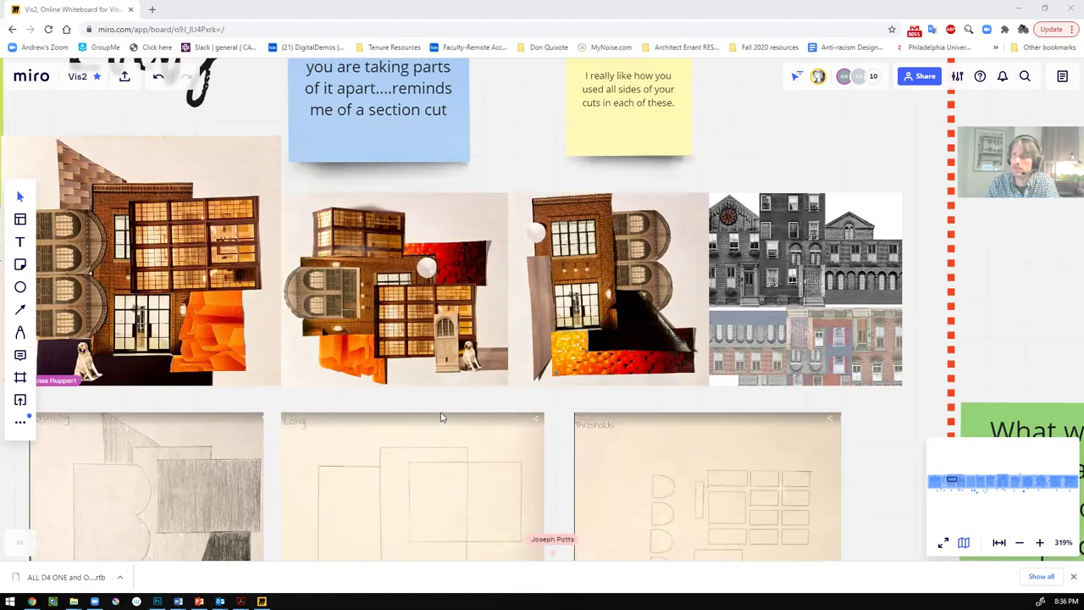
scroll(350, 387, "down", 3)
scroll(288, 347, "down", 5)
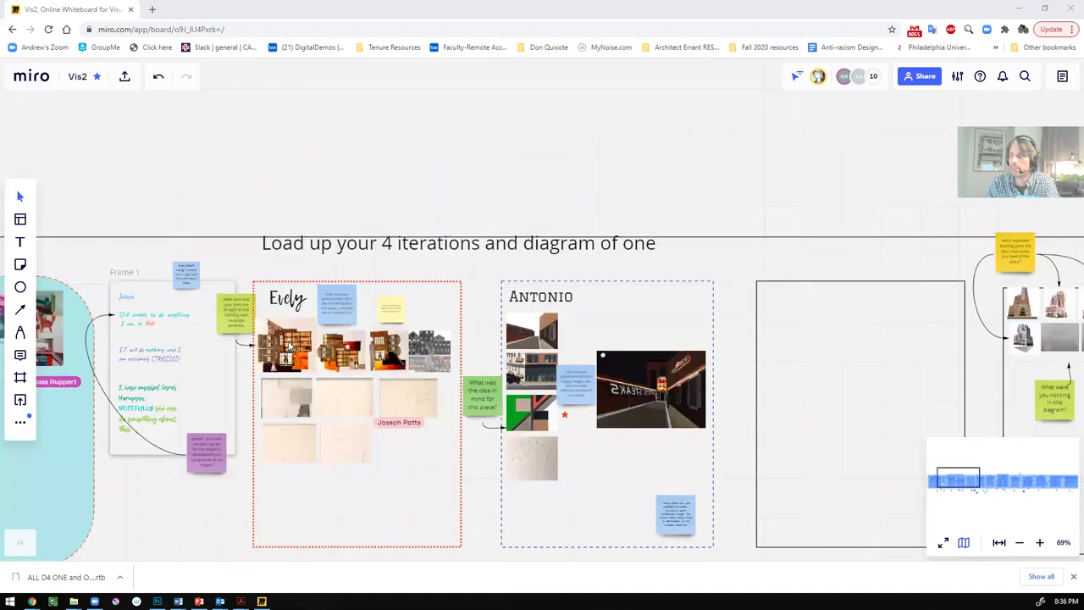
Step: Examine the black-and-white church compositions, row-house image and blue-lined perspective photo in the thick black frame at the row's end
scroll(305, 343, "down", 3)
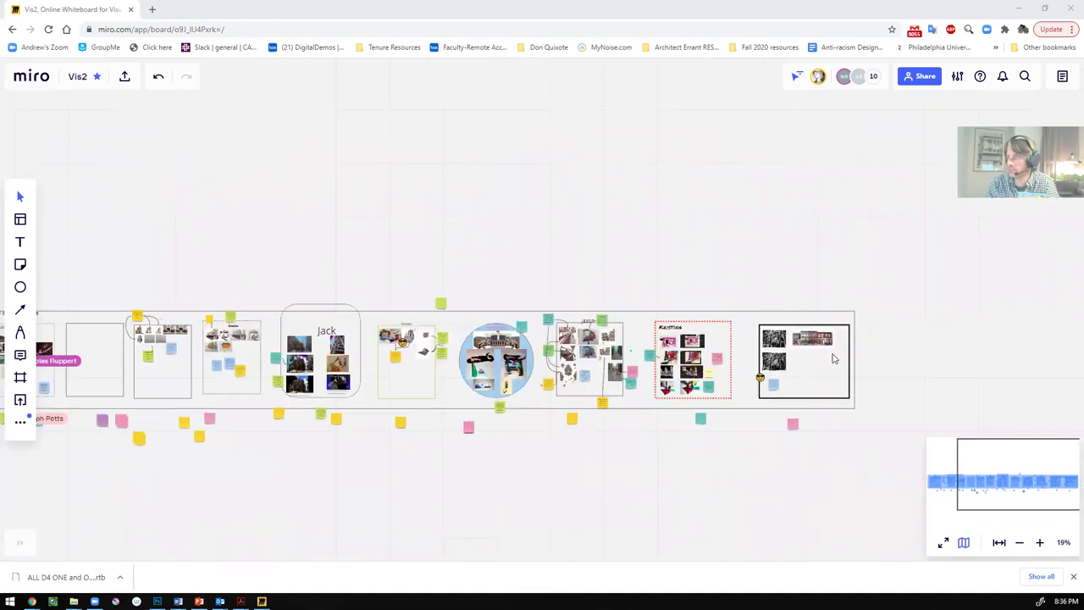
scroll(831, 358, "up", 6)
scroll(634, 452, "up", 5)
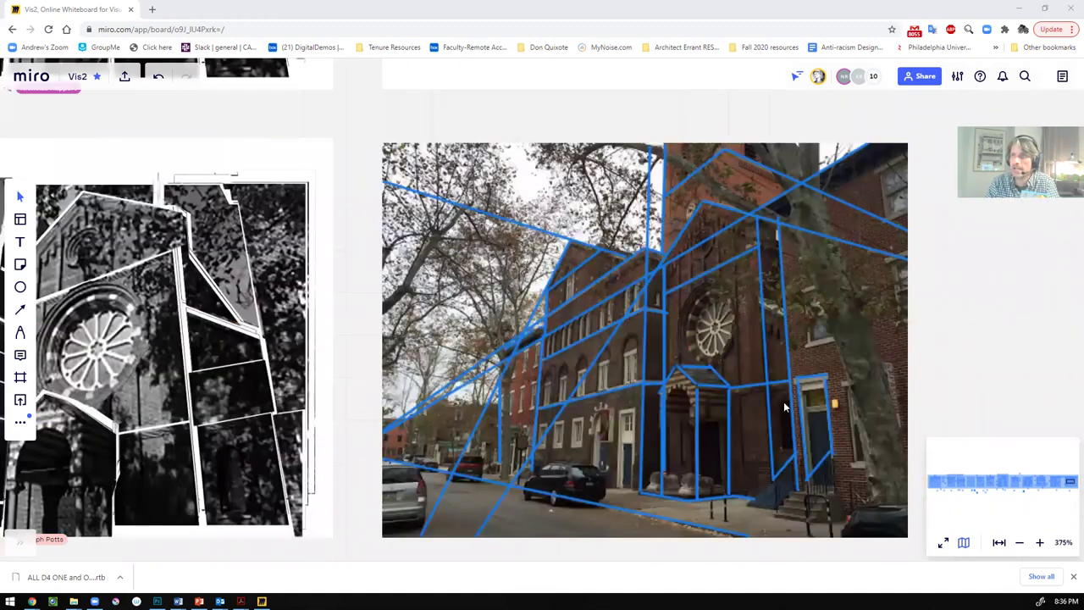
scroll(781, 402, "down", 2)
scroll(524, 562, "down", 4)
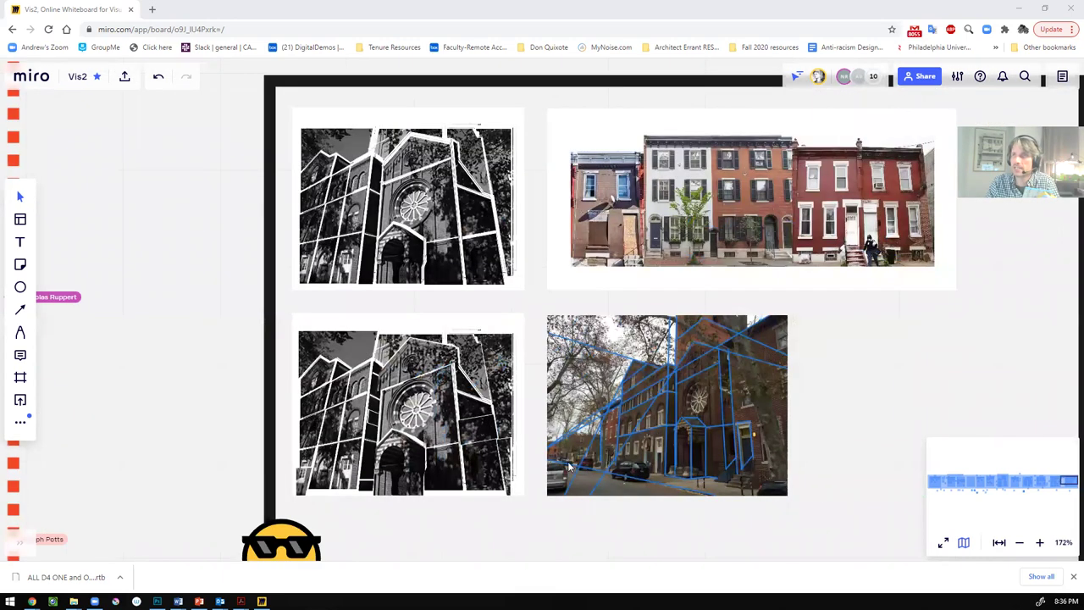
scroll(565, 467, "up", 4)
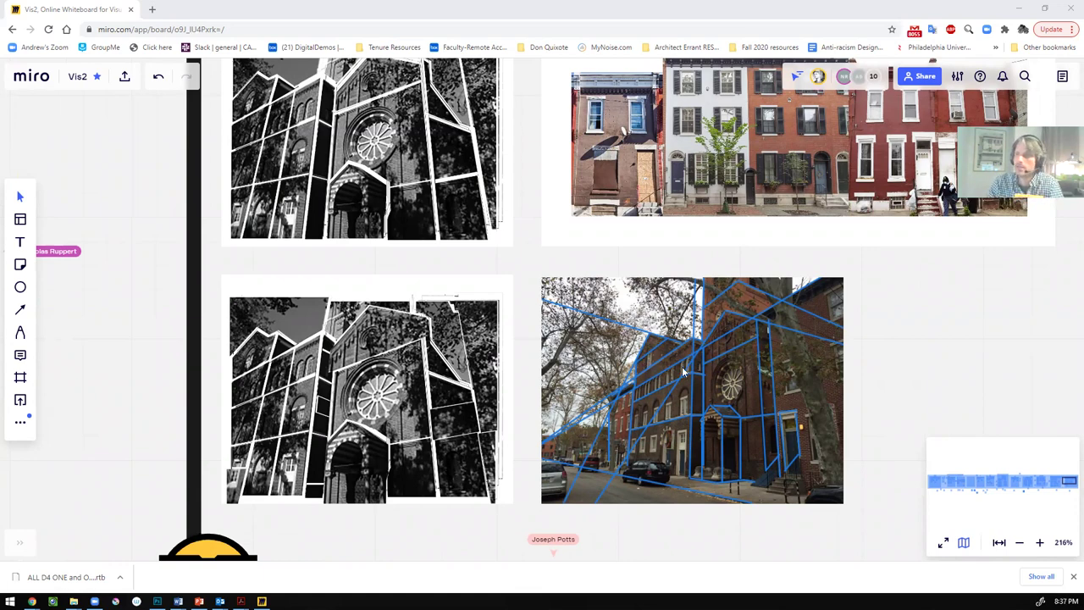
scroll(642, 362, "down", 10)
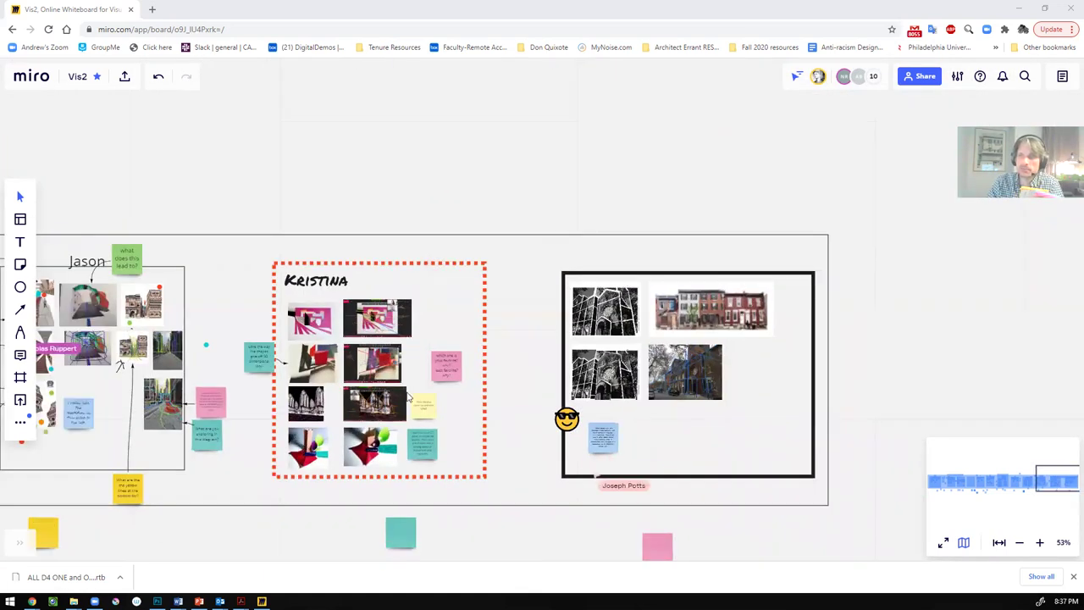
Step: Examine the street collages and perspective line diagrams beside the circular frame, focusing on the paintbrush standing between two brick buildings
scroll(495, 364, "down", 2)
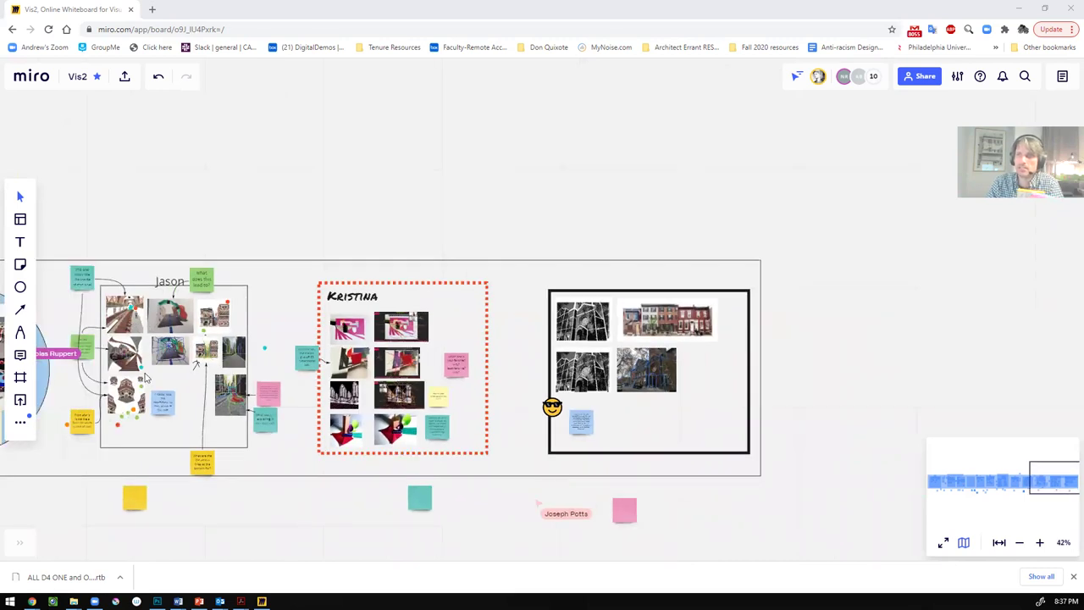
scroll(148, 378, "up", 8)
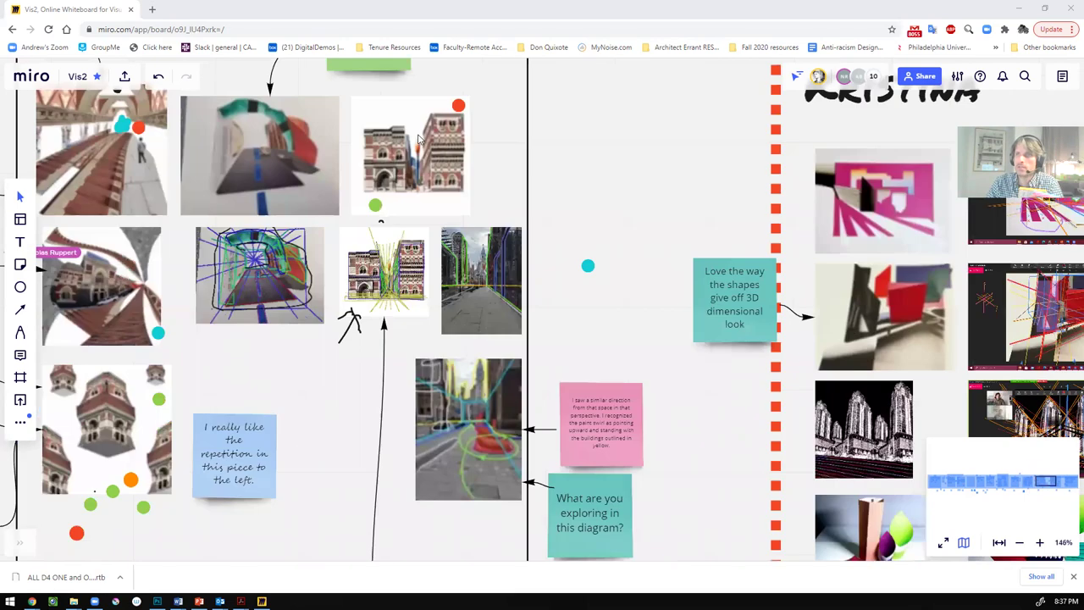
scroll(447, 154, "up", 1)
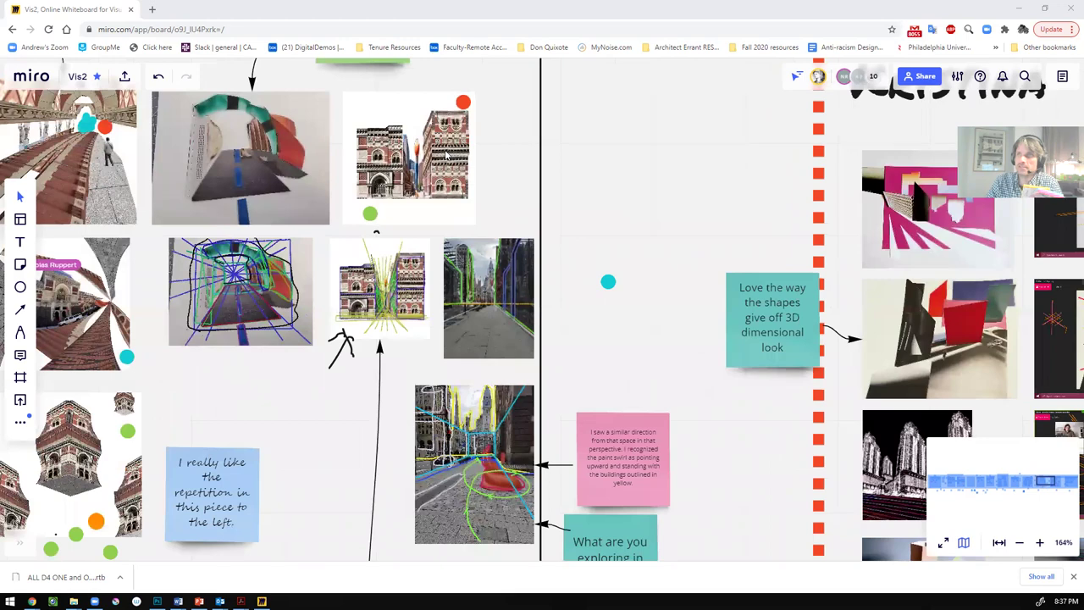
scroll(447, 154, "up", 8)
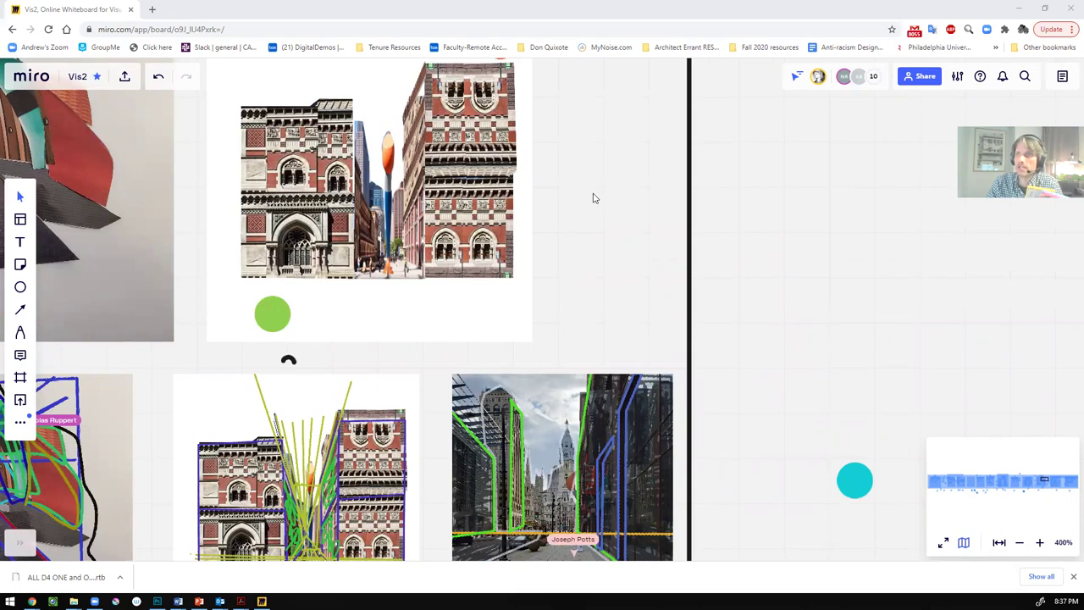
scroll(594, 194, "up", 2)
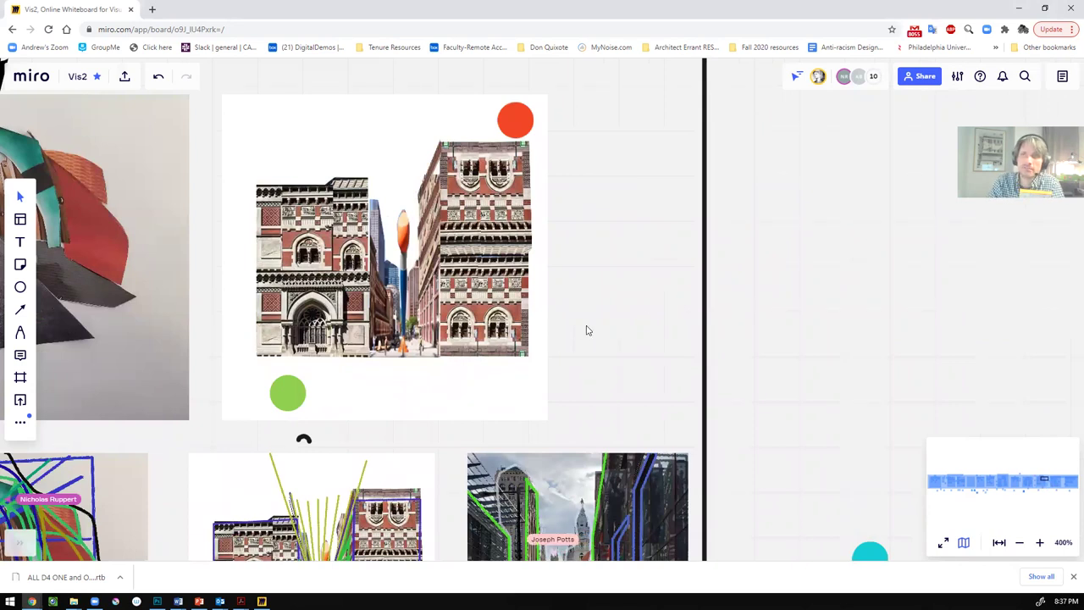
scroll(663, 269, "down", 2)
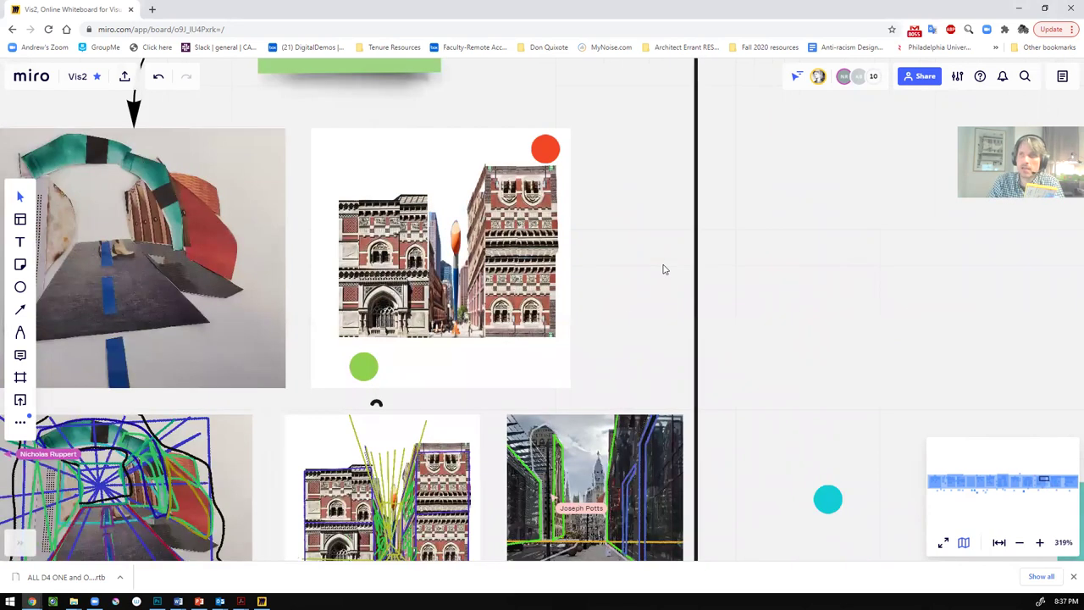
scroll(664, 270, "down", 4)
scroll(641, 339, "down", 2)
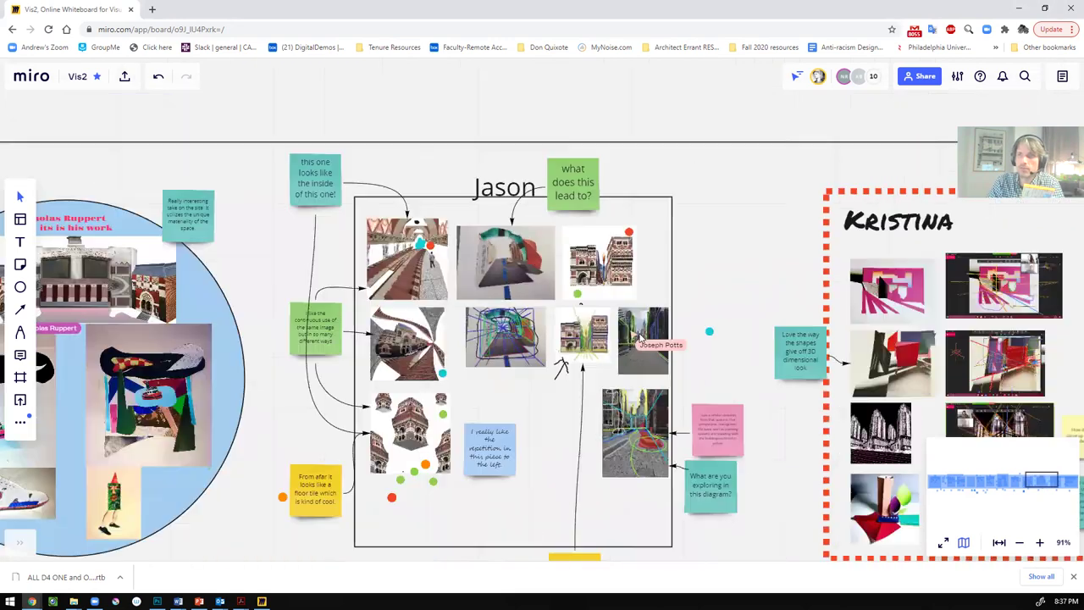
scroll(641, 339, "down", 1)
scroll(641, 337, "down", 2)
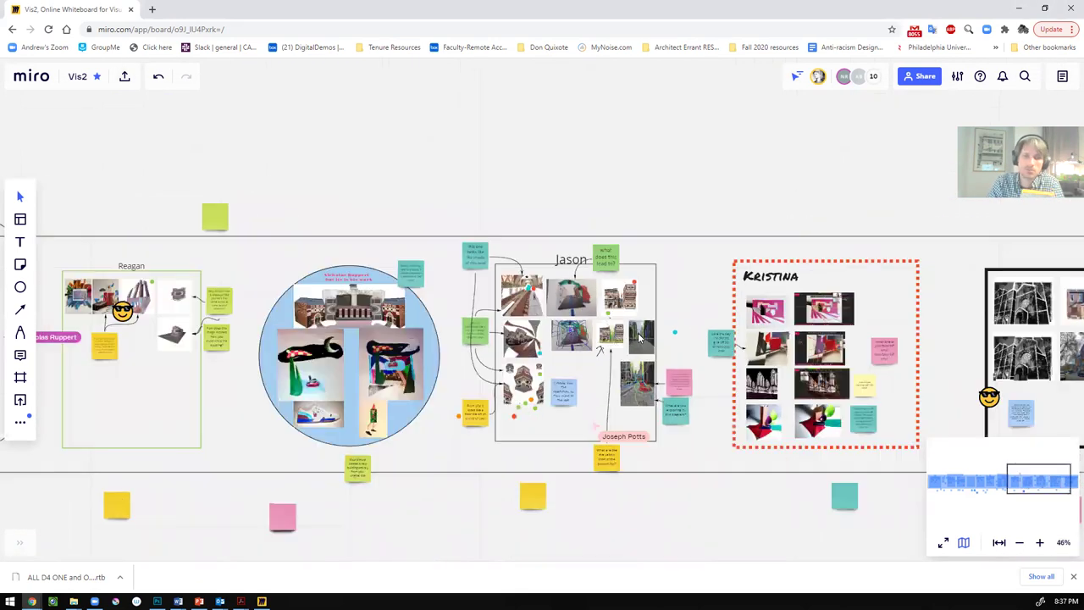
Step: Examine the rounded frame's "focus on color and texture" and "highlighting planes and space" images and their feedback notes
scroll(641, 337, "down", 1)
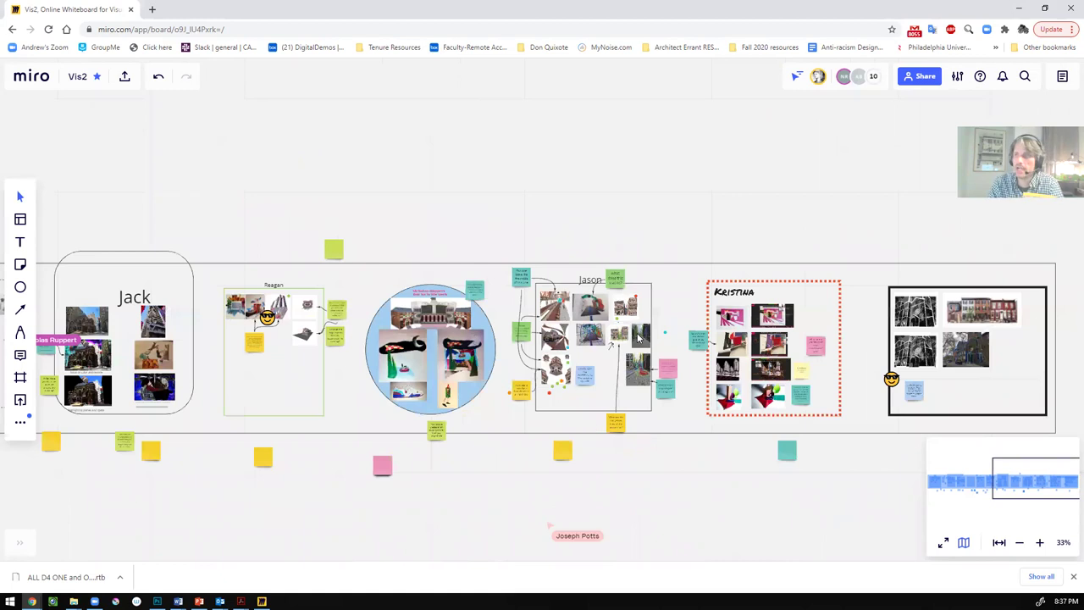
scroll(612, 346, "down", 1)
scroll(331, 377, "down", 2)
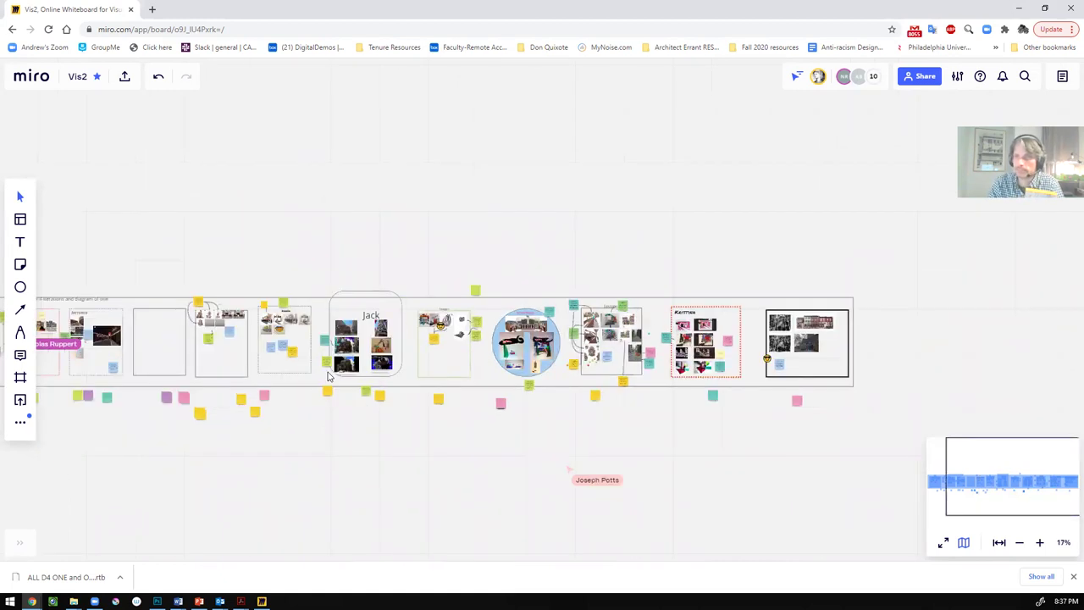
scroll(348, 361, "up", 3)
scroll(364, 360, "up", 4)
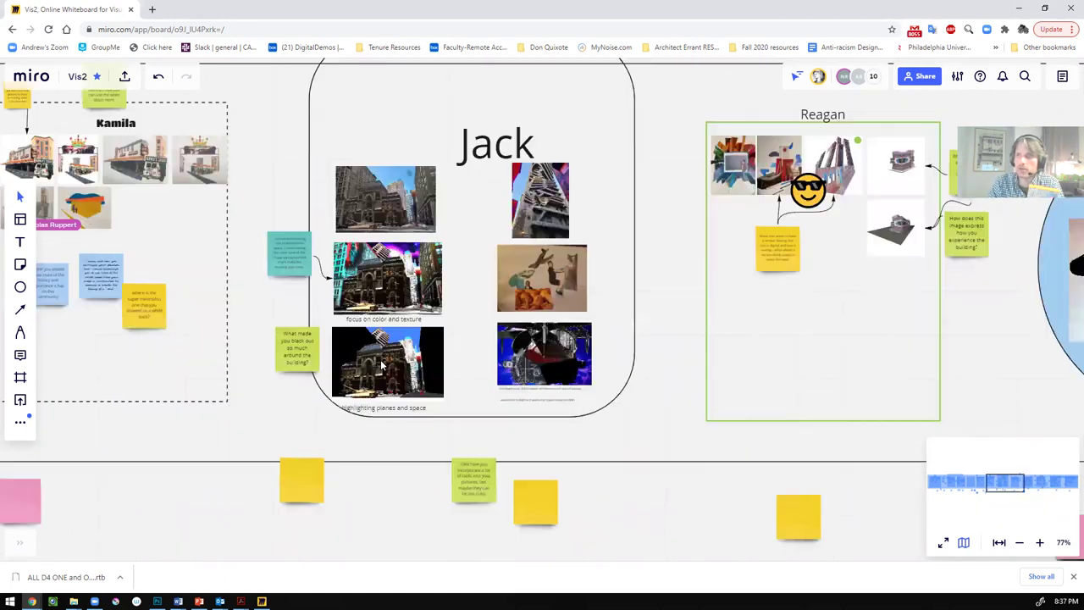
scroll(330, 304, "up", 3)
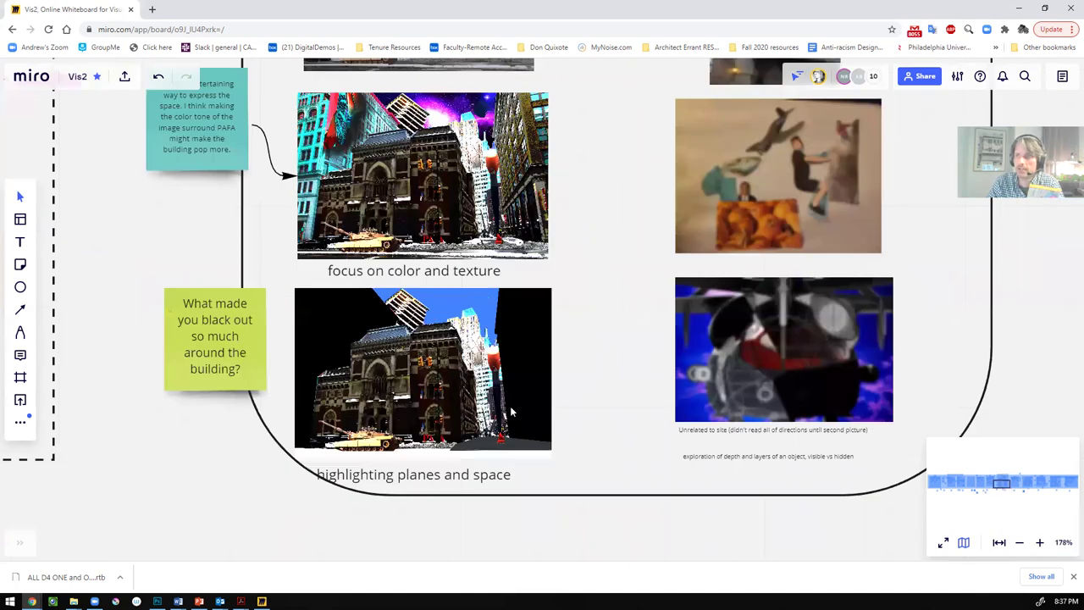
scroll(304, 407, "up", 3)
scroll(364, 428, "down", 1)
scroll(395, 219, "down", 2)
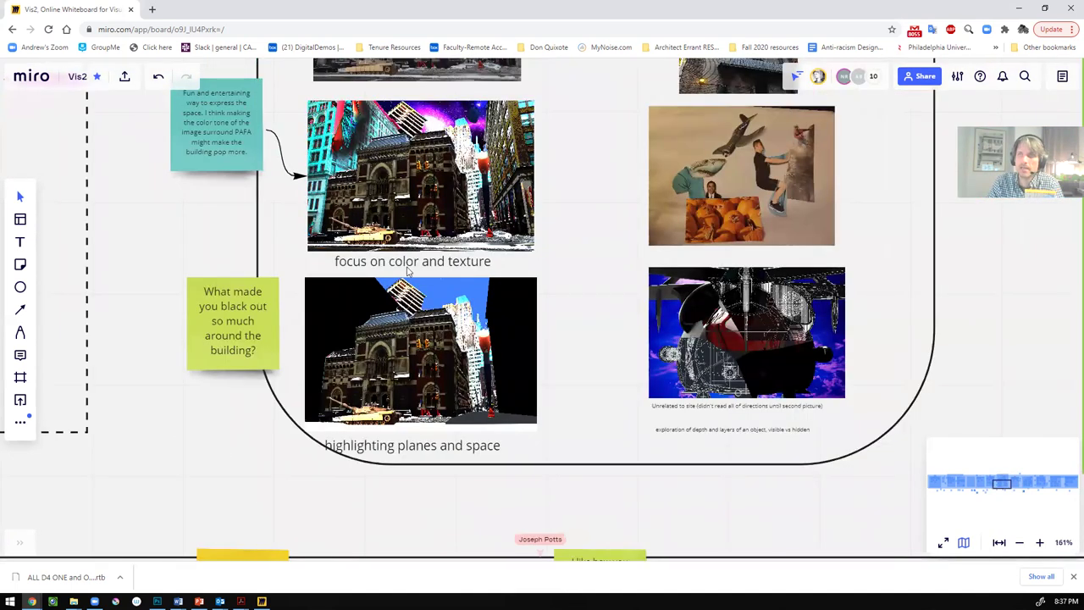
scroll(434, 285, "down", 5)
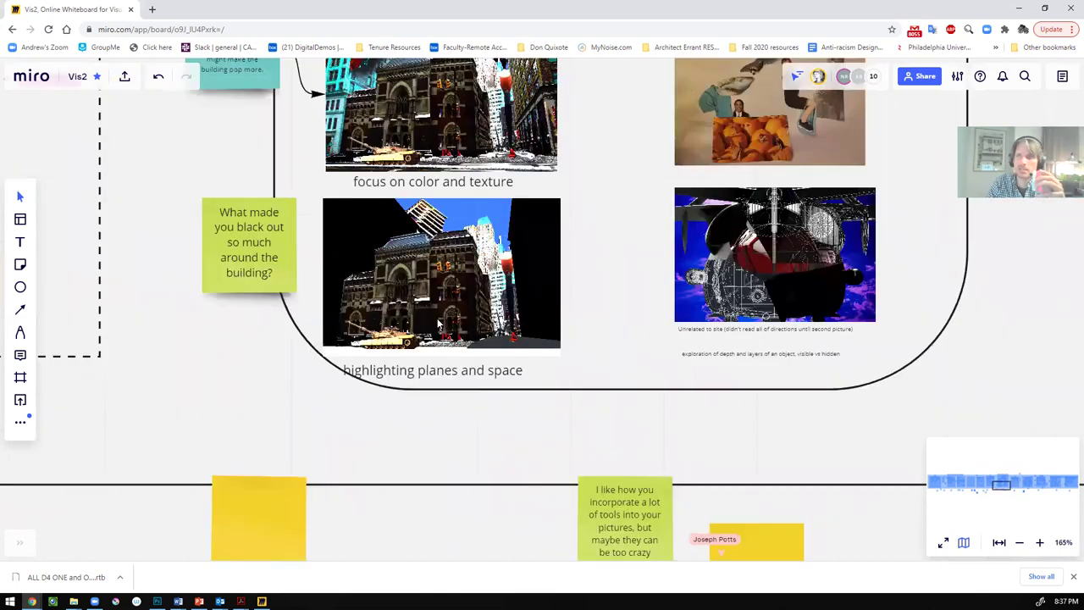
scroll(428, 335, "up", 5)
scroll(495, 302, "down", 8)
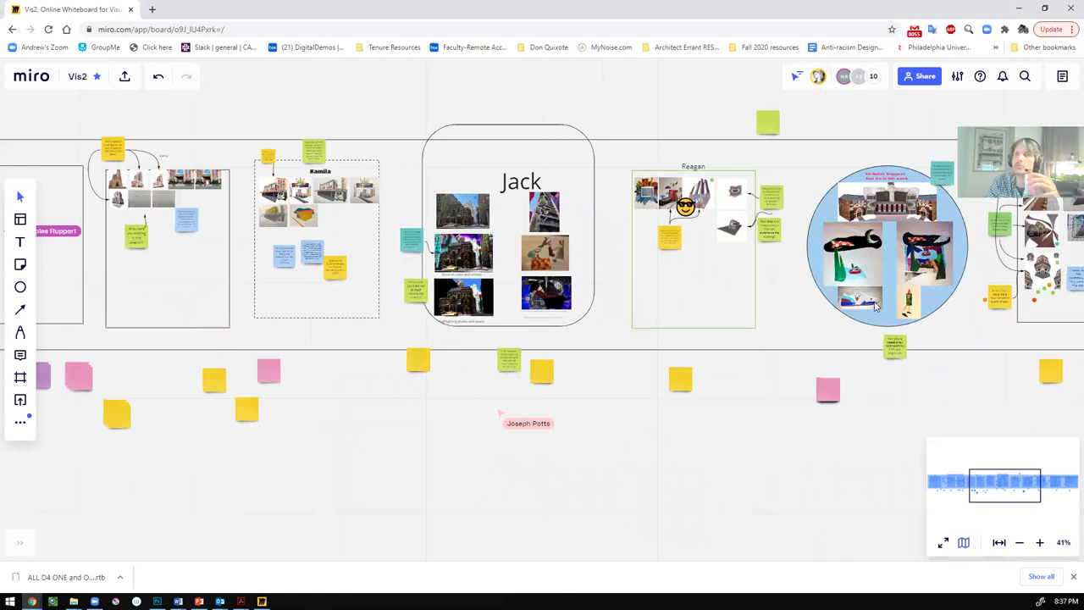
Step: Examine the sneaker collage with a face and the green block figure with legs in the blue circular frame
scroll(872, 302, "up", 10)
scroll(813, 253, "up", 2)
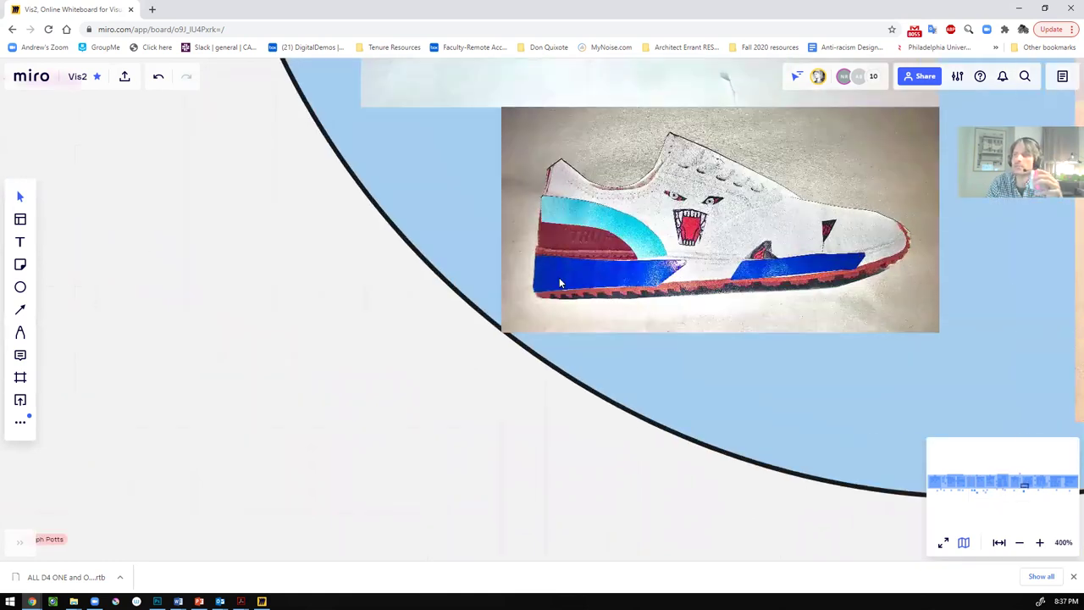
scroll(551, 277, "down", 2)
scroll(550, 277, "down", 6)
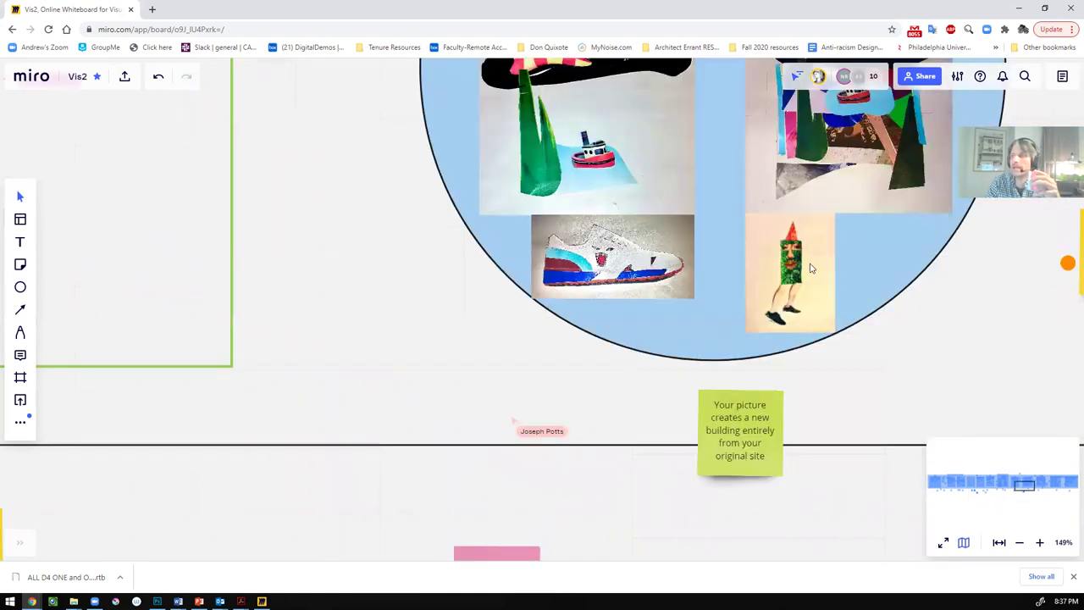
scroll(808, 268, "up", 6)
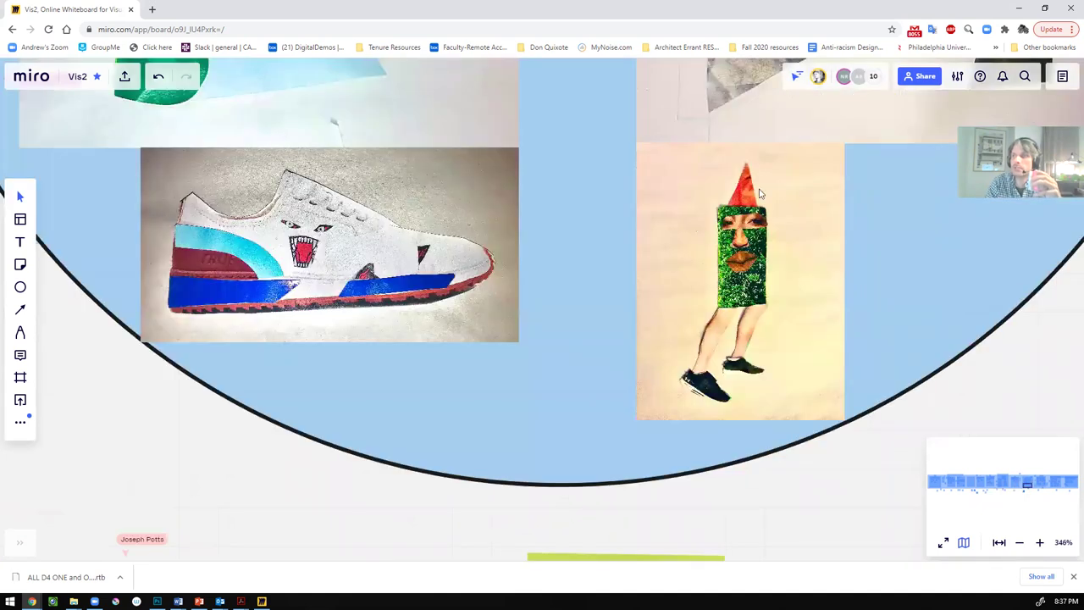
scroll(809, 269, "up", 1)
scroll(753, 279, "down", 3)
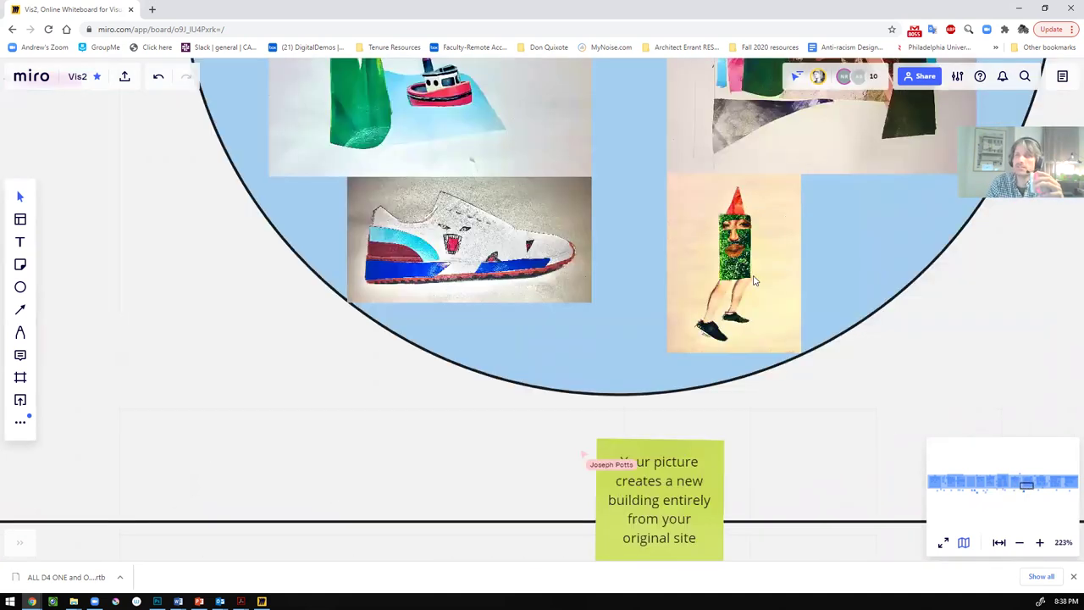
scroll(754, 279, "down", 4)
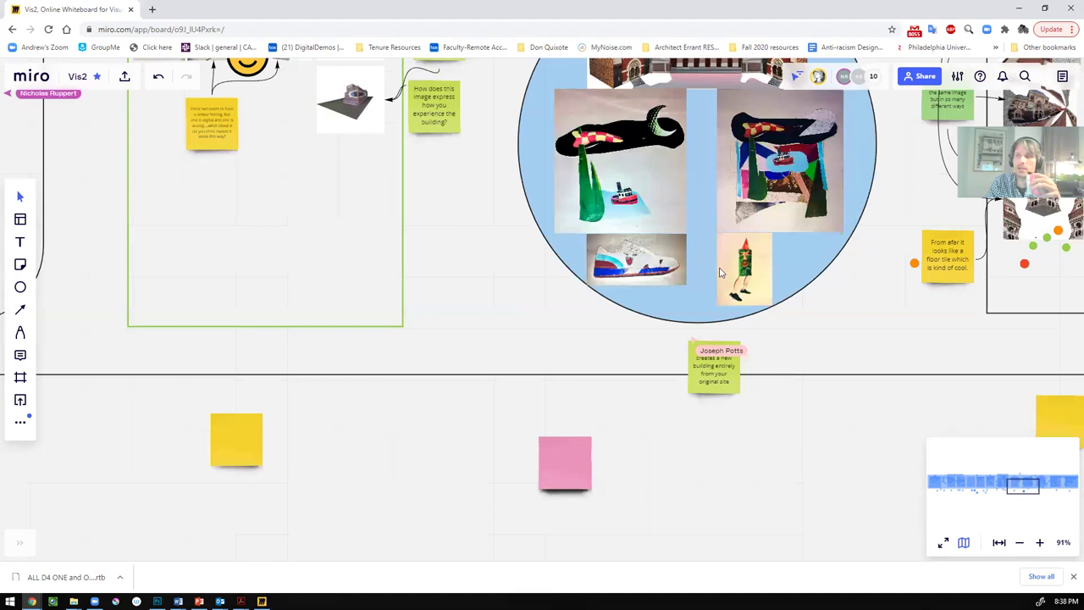
scroll(720, 272, "down", 2)
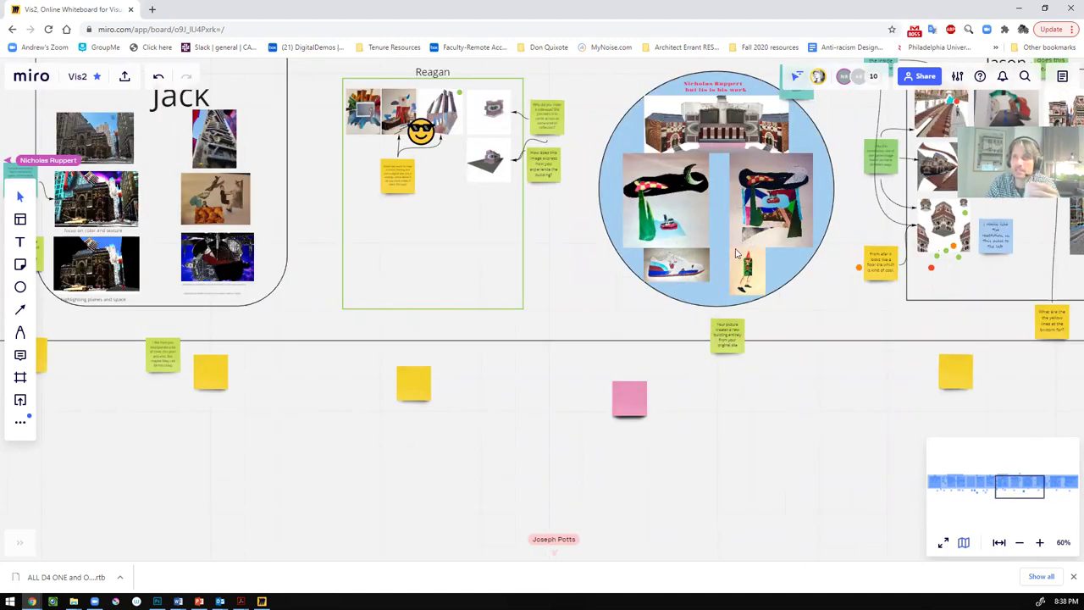
Step: Survey the row of student frames from the blue circular frame back to the teal rounded frame at the row's start
scroll(735, 252, "down", 3)
scroll(735, 219, "down", 1)
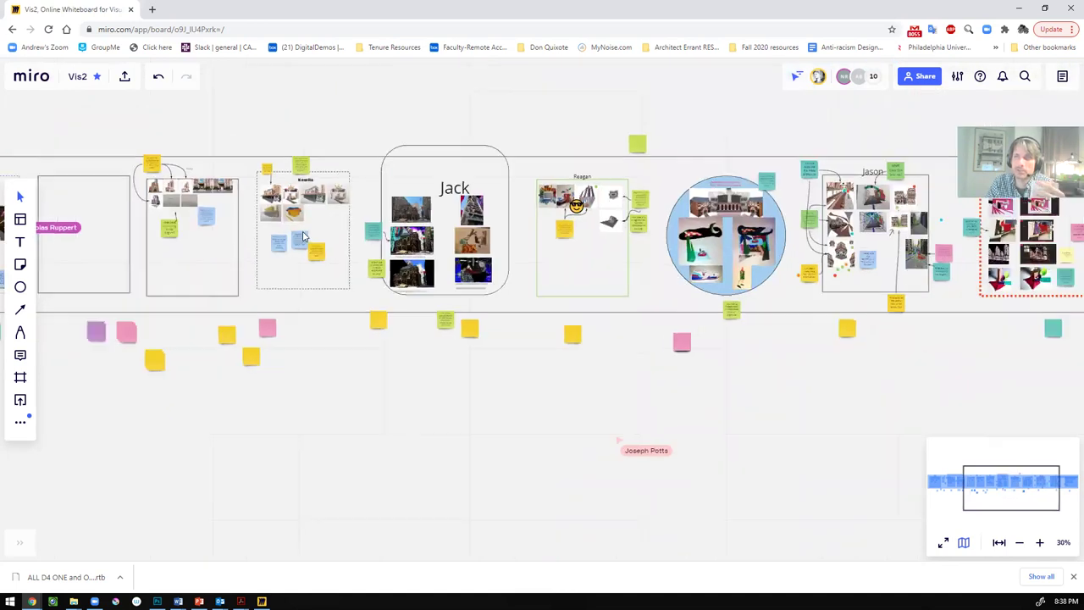
scroll(576, 208, "down", 2)
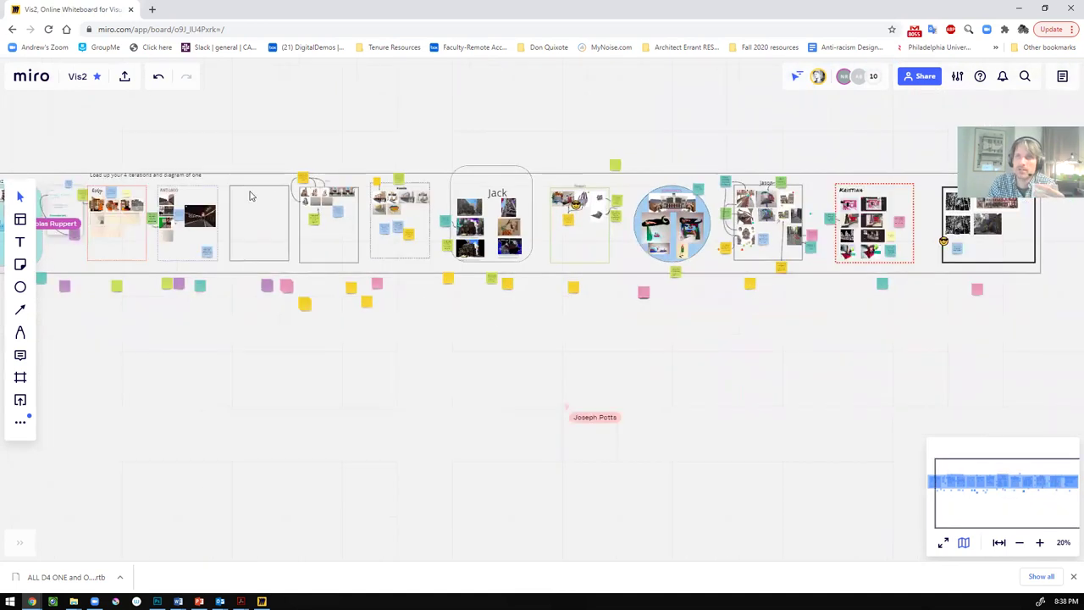
scroll(269, 191, "up", 2)
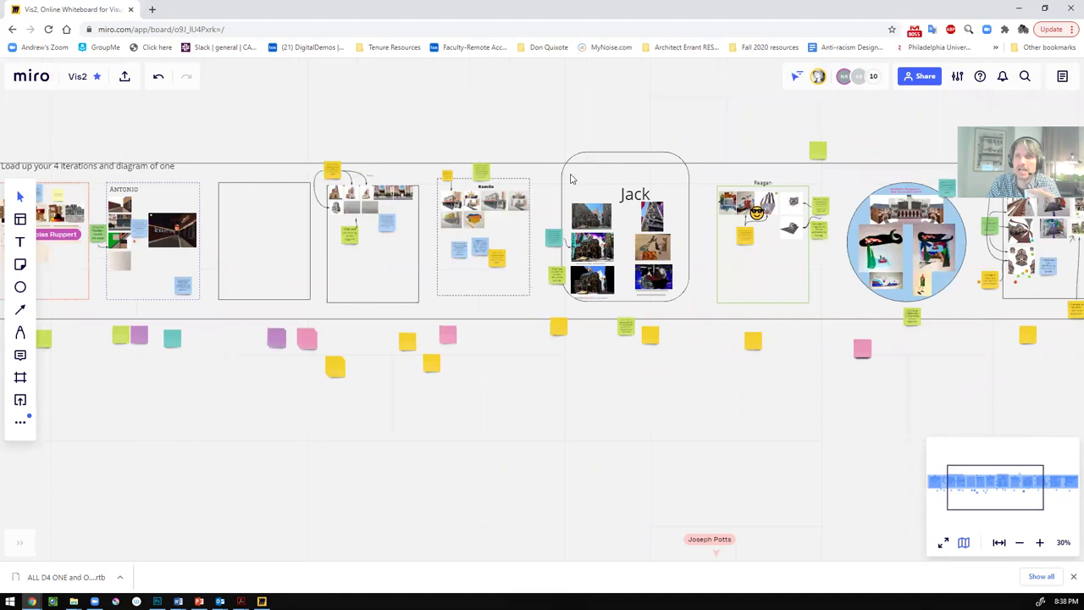
scroll(571, 180, "down", 1)
scroll(193, 220, "up", 2)
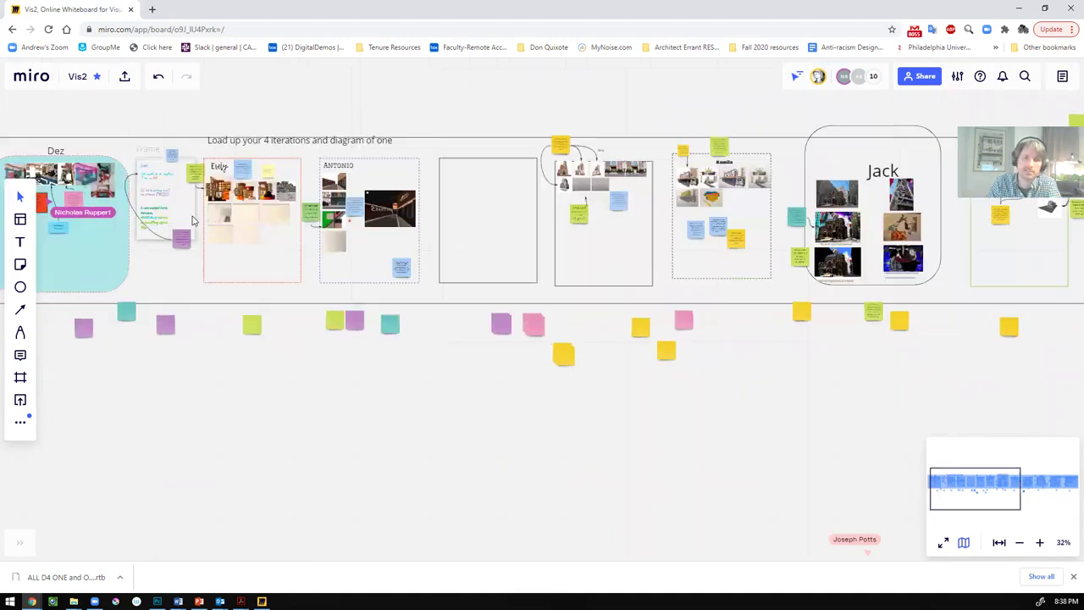
scroll(193, 220, "up", 1)
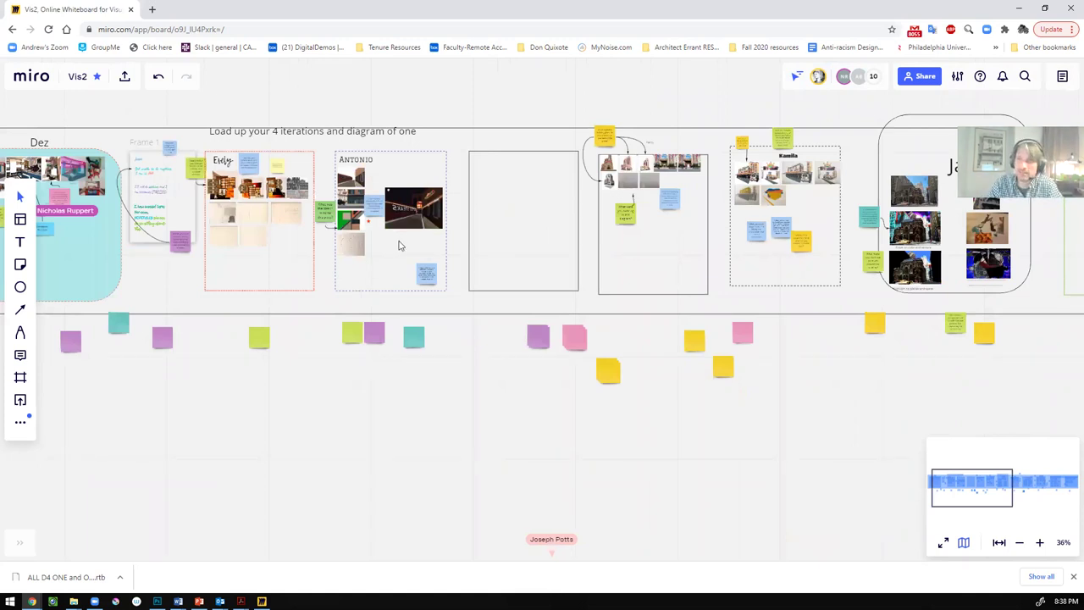
scroll(209, 244, "down", 3)
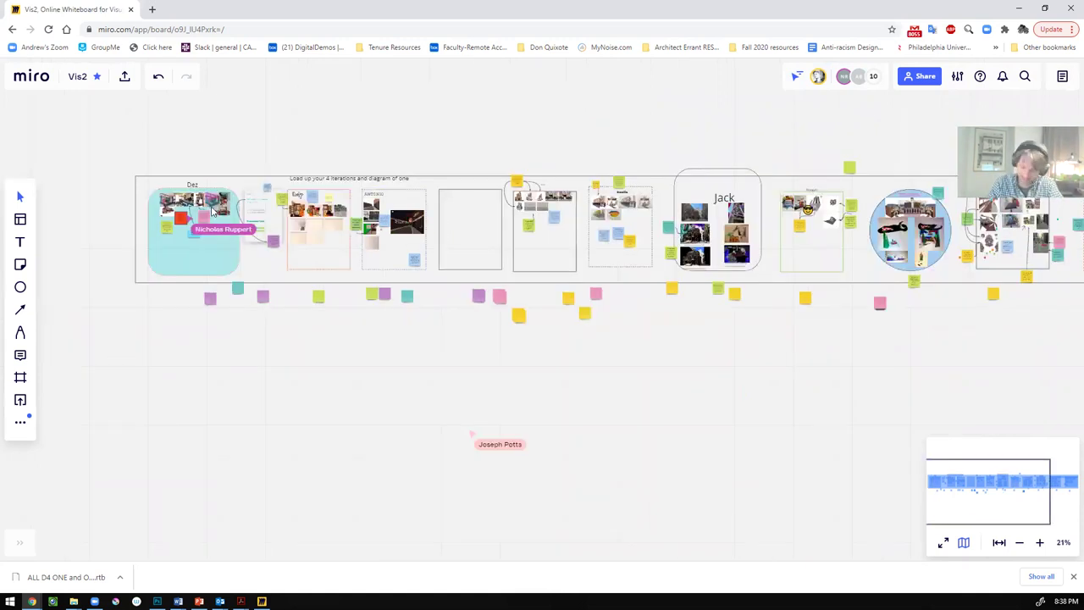
Step: Examine the teal rounded frame's collages and feedback notes, focusing on the café counter and Isgro storefront images with whited-out areas
scroll(212, 212, "up", 2)
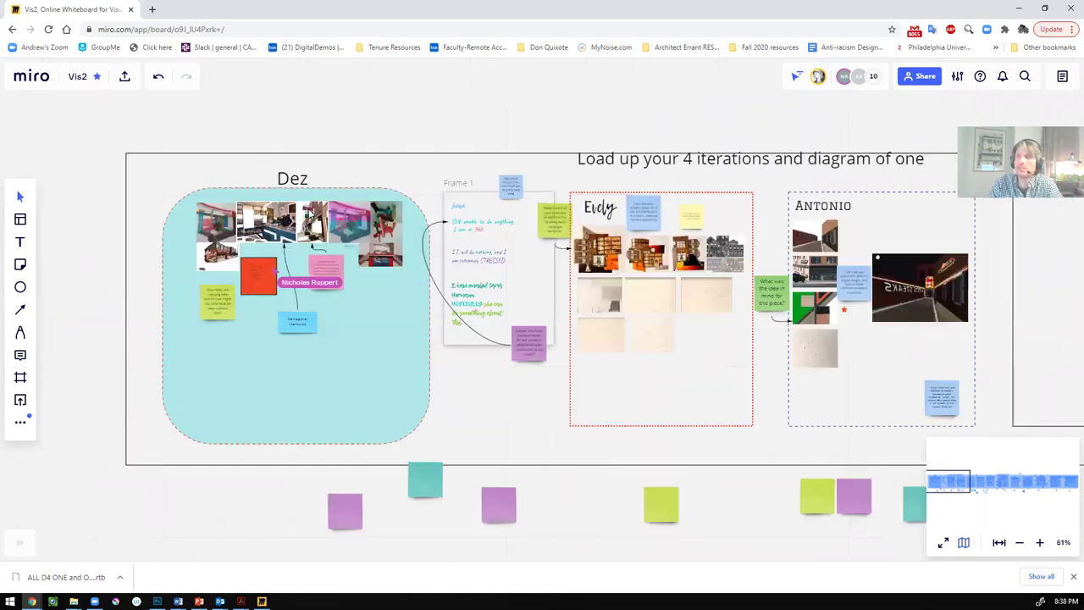
scroll(311, 213, "up", 3)
scroll(310, 214, "up", 3)
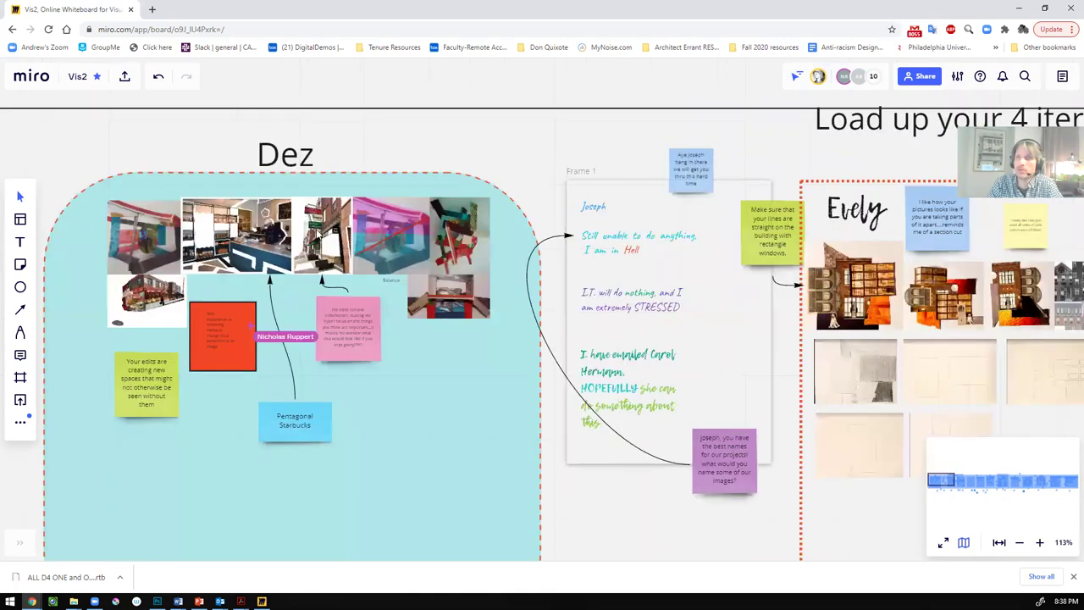
scroll(322, 255, "up", 2)
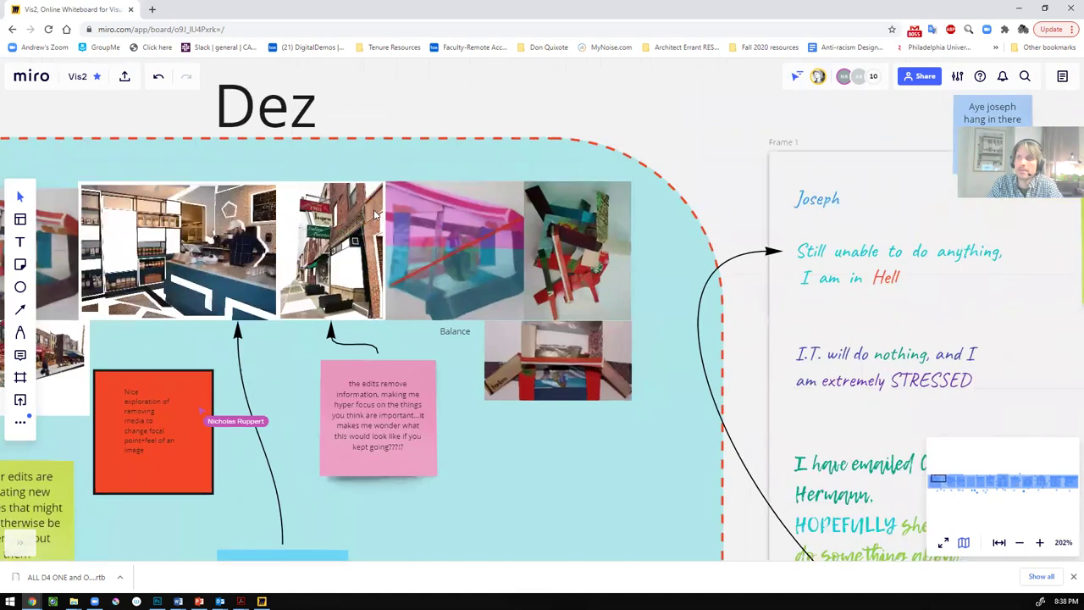
scroll(322, 254, "up", 2)
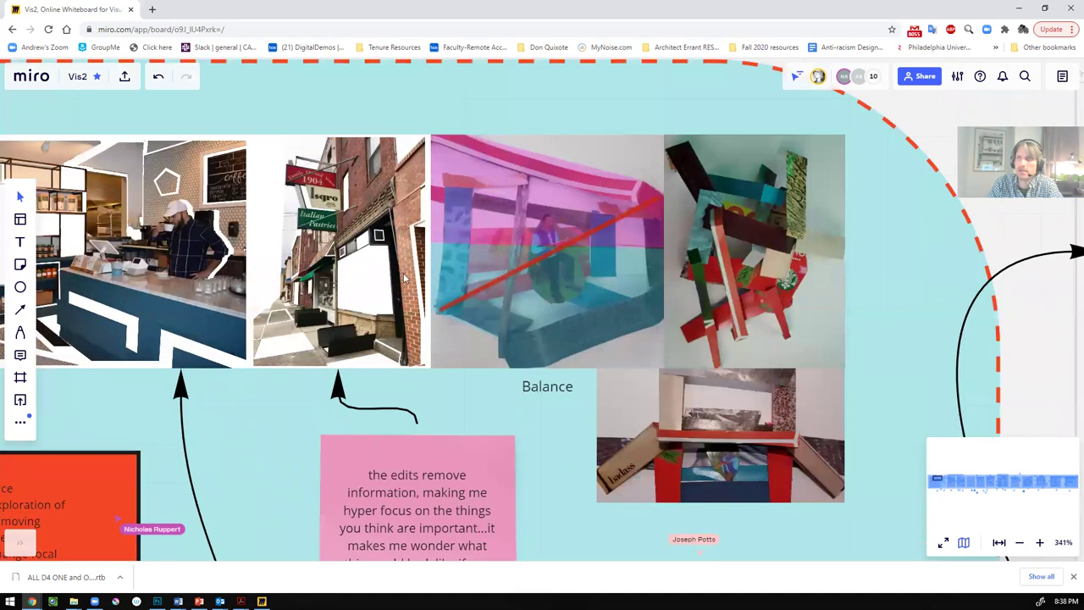
left_click_drag(354, 271, 554, 312)
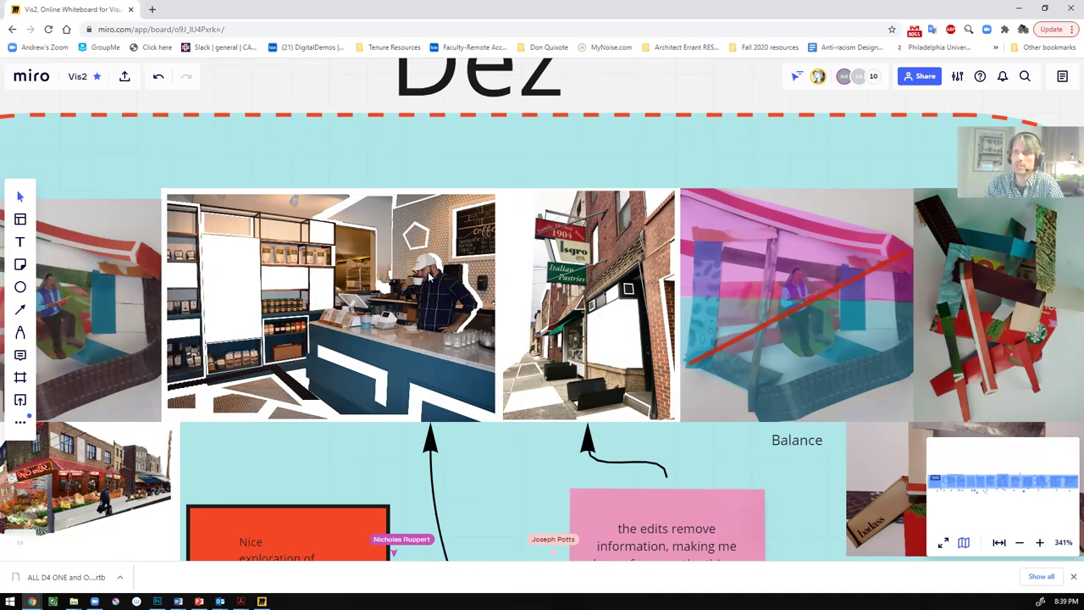
scroll(430, 277, "down", 3)
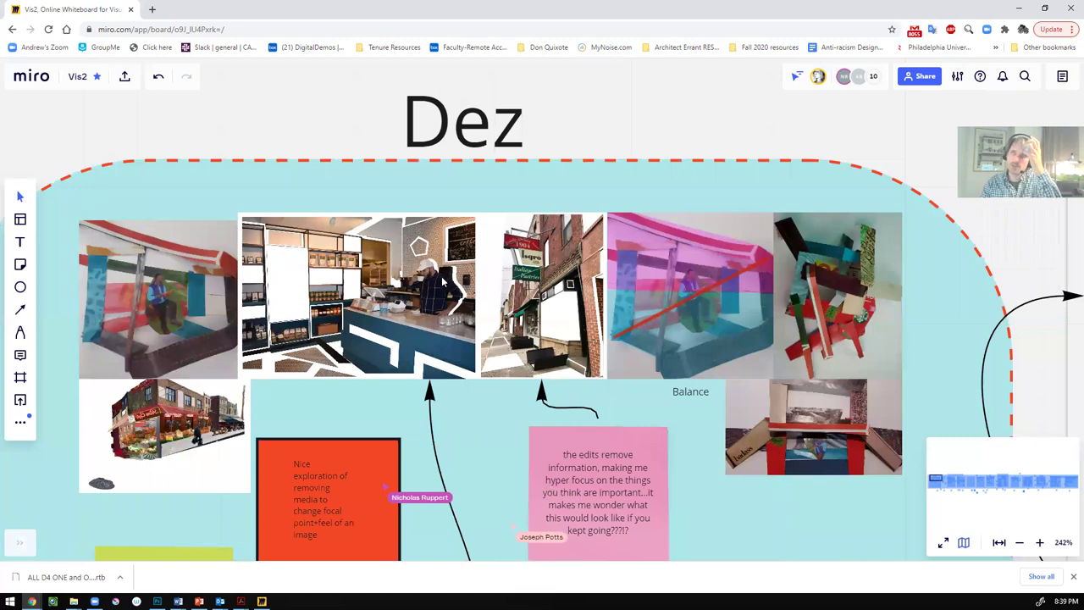
scroll(446, 285, "down", 2)
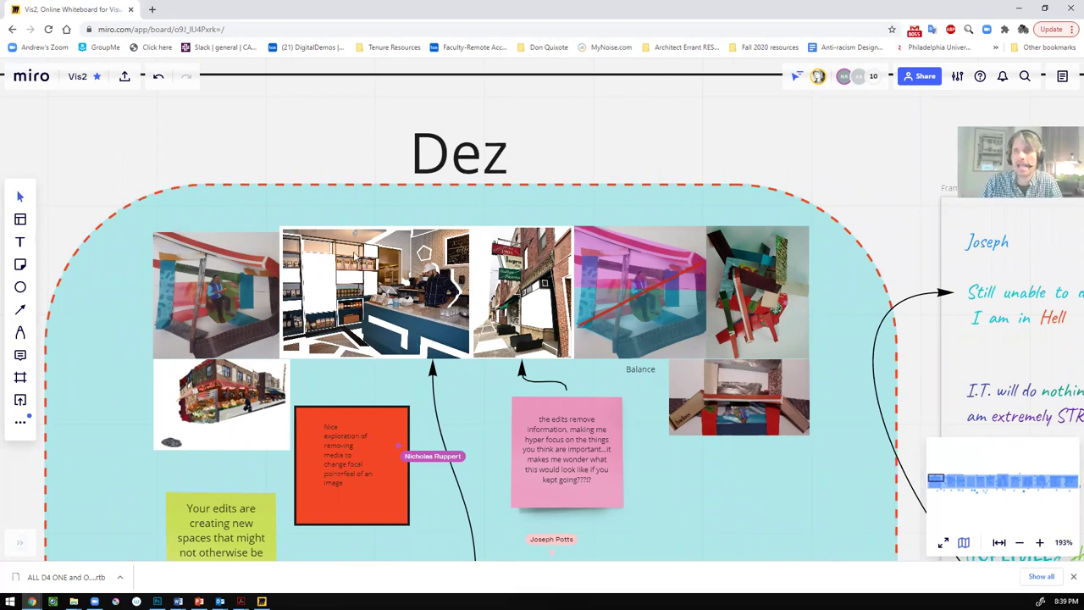
Step: Draw long, nearly horizontal purple freehand lines across the empty board area above the row of frames
scroll(356, 229, "down", 2)
scroll(373, 229, "down", 19)
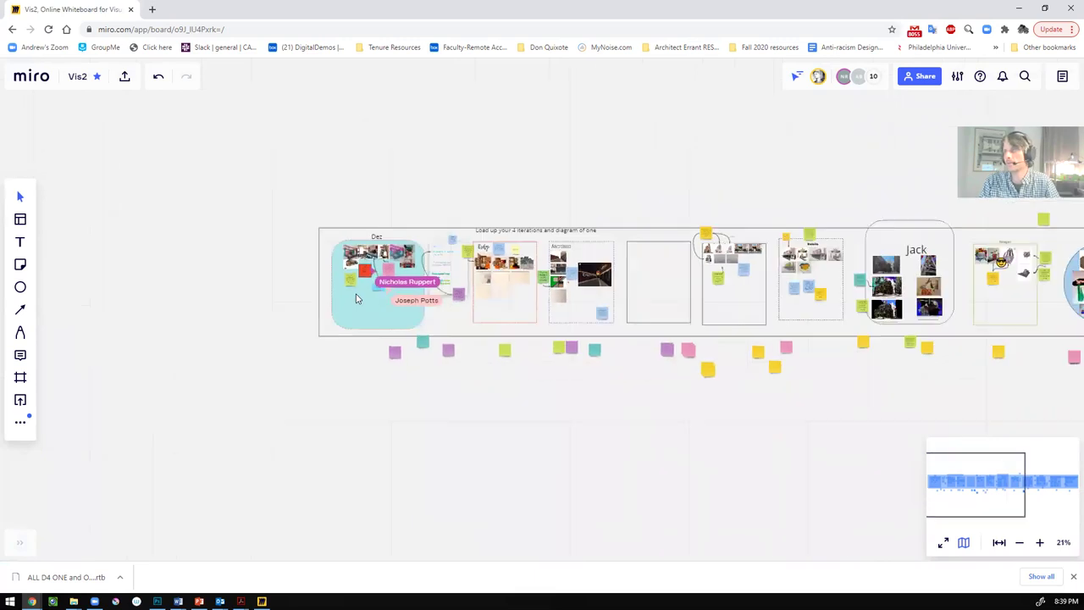
scroll(647, 96, "up", 12)
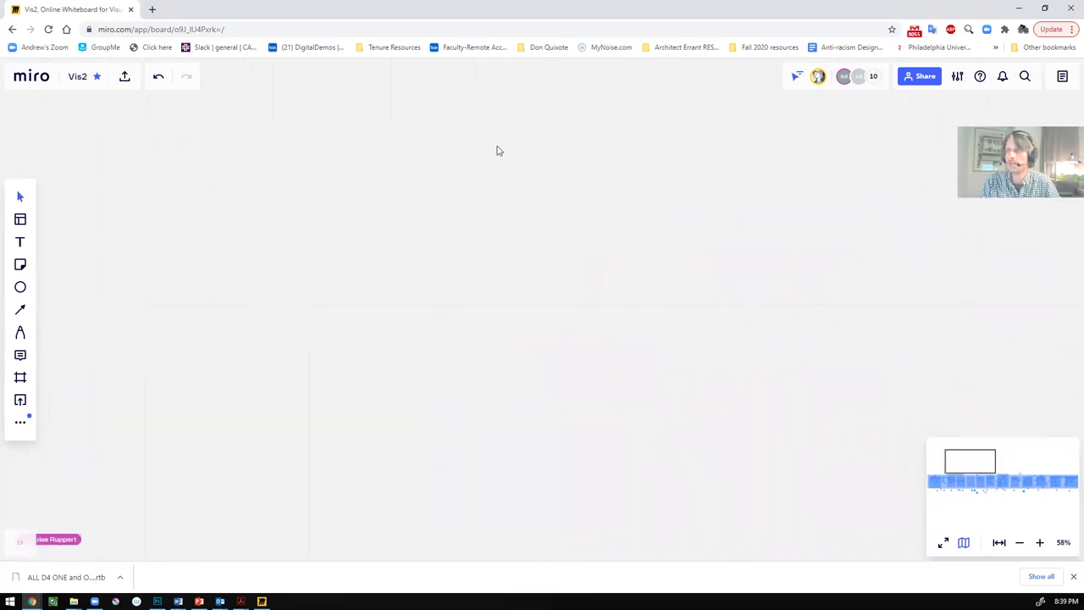
left_click(21, 333)
left_click(54, 378)
left_click_drag(270, 291, 720, 268)
left_click_drag(933, 252, 995, 245)
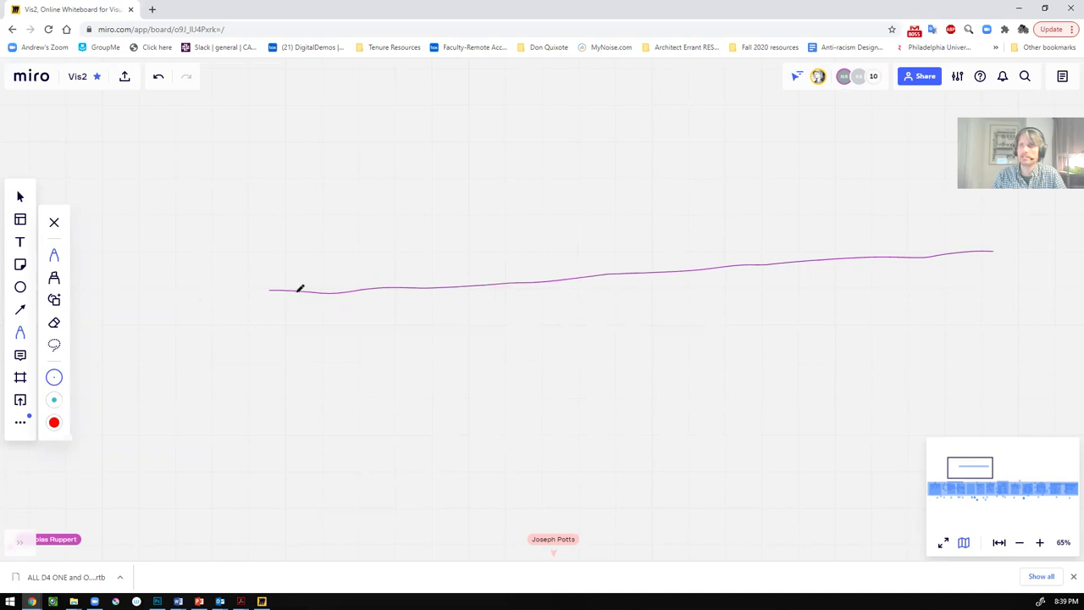
mouse_move(206, 294)
left_mouse_down()
mouse_move(996, 246)
mouse_move(1022, 253)
left_mouse_up()
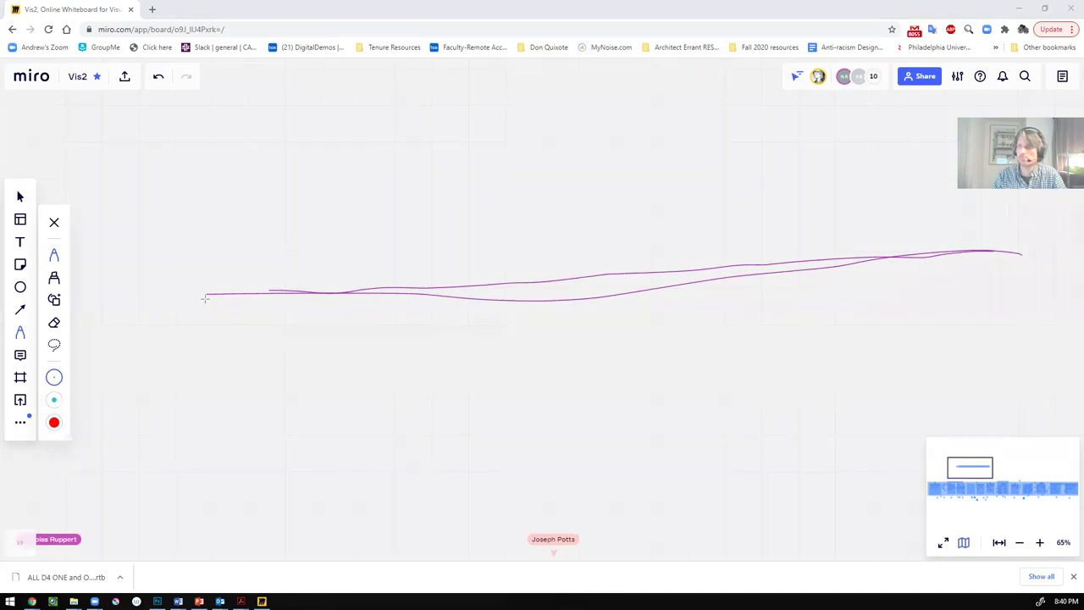
left_click_drag(204, 298, 1028, 288)
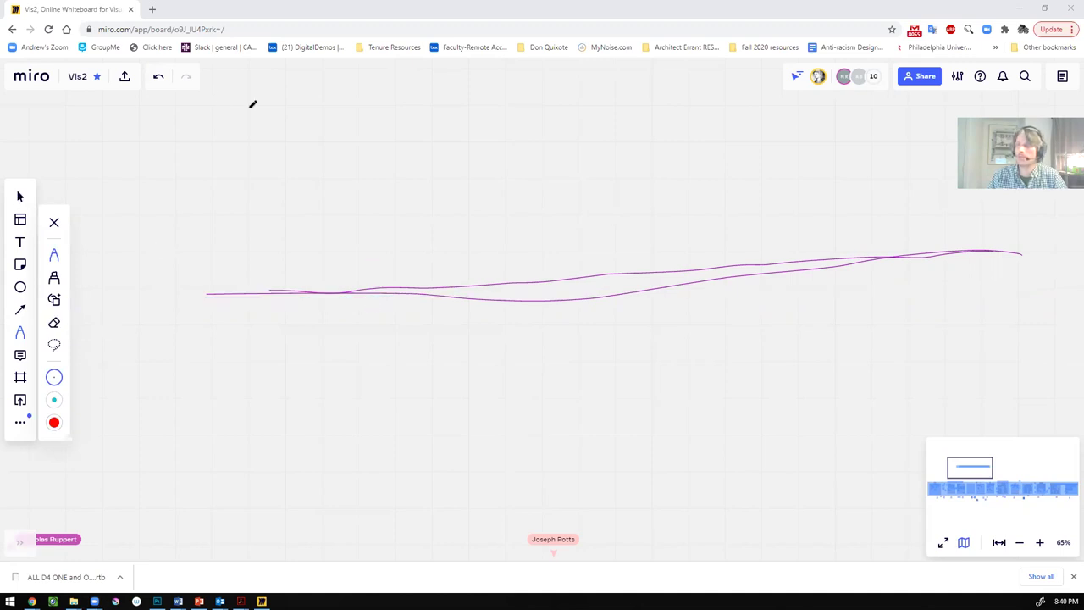
Step: Erase the purple freehand lines from the empty board area
left_click(54, 323)
left_click_drag(439, 267, 426, 285)
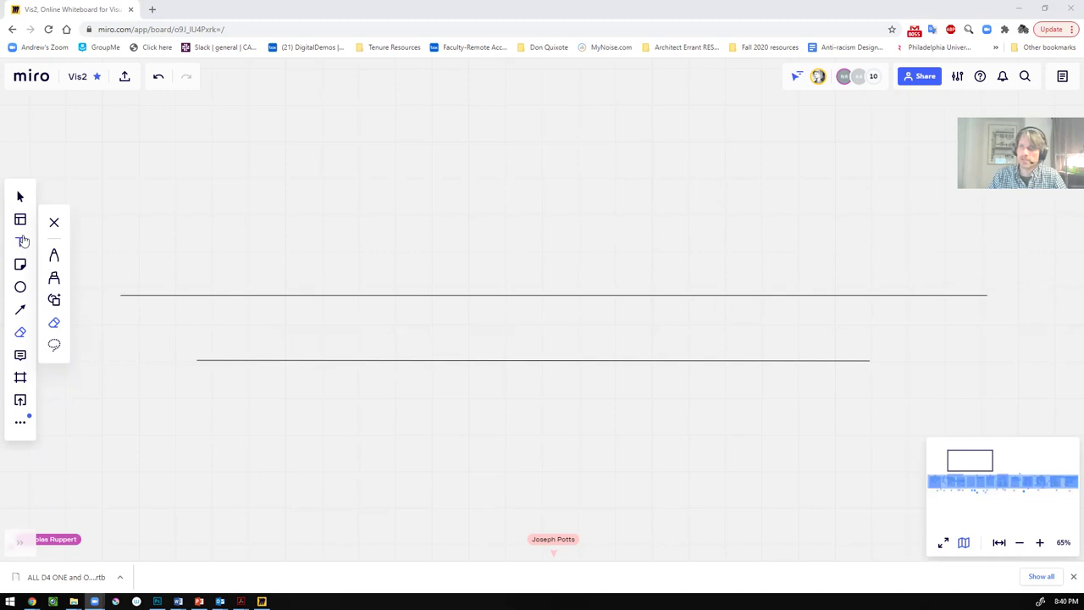
Step: Draw a large unfilled rectangle across the two black horizontal lines in the empty area above the frames
left_click(21, 265)
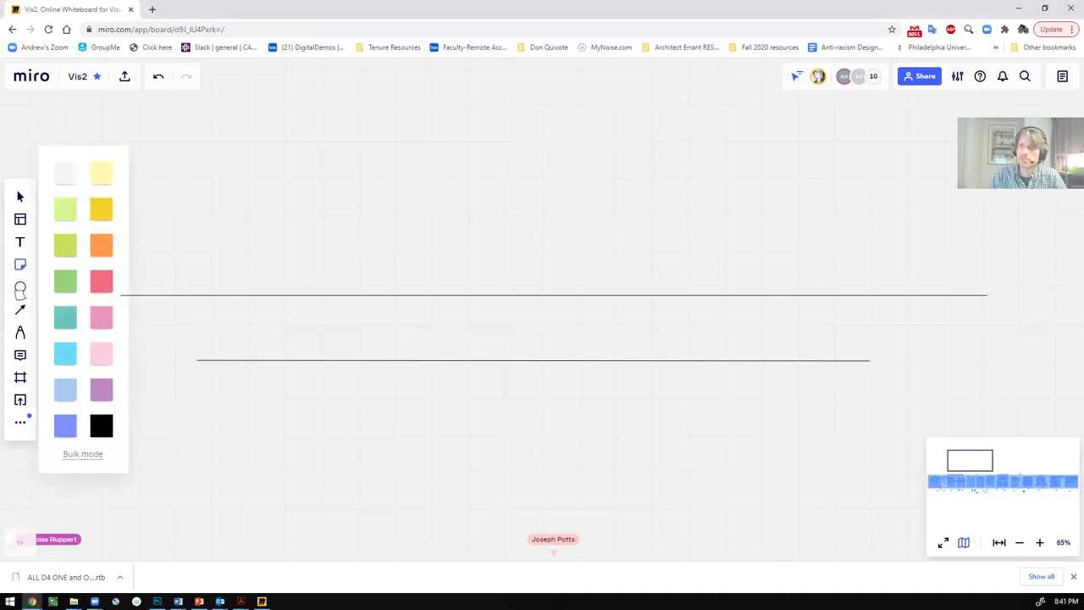
left_click(20, 288)
left_click(56, 251)
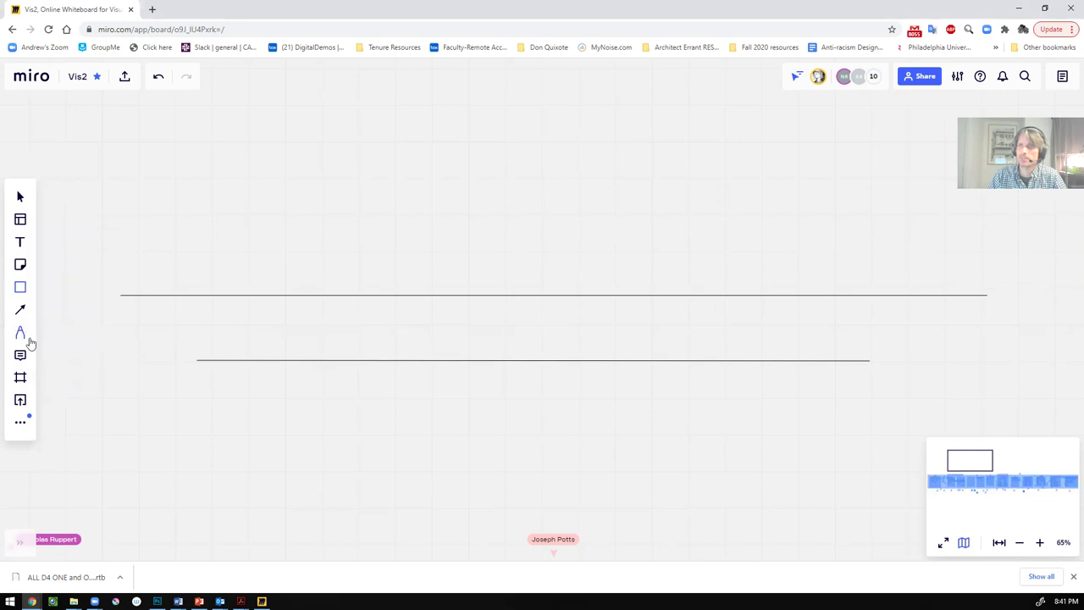
left_click(22, 421)
left_click(22, 421)
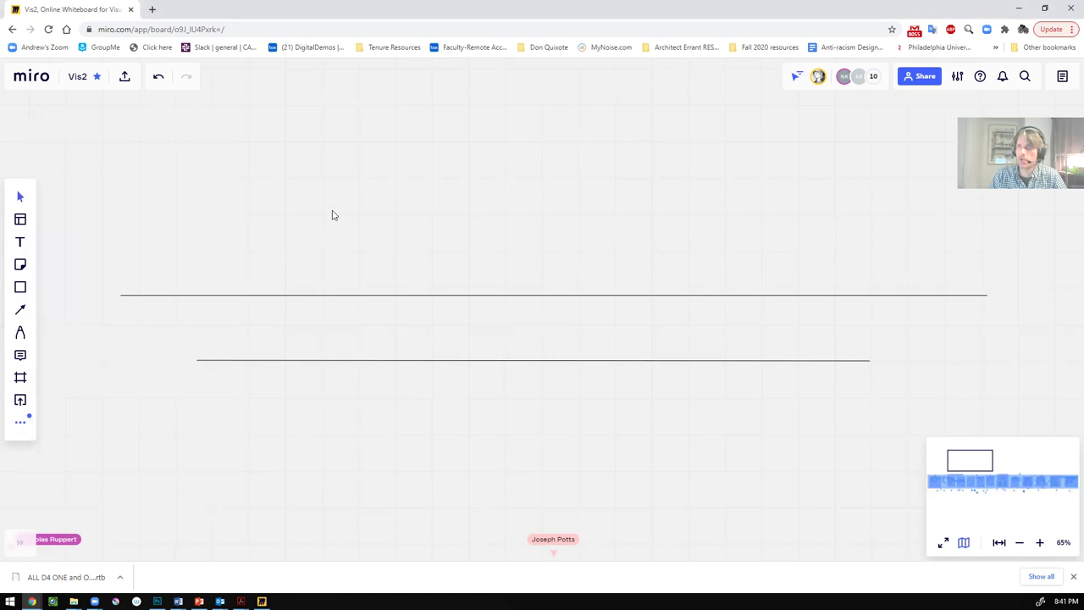
scroll(363, 331, "down", 3)
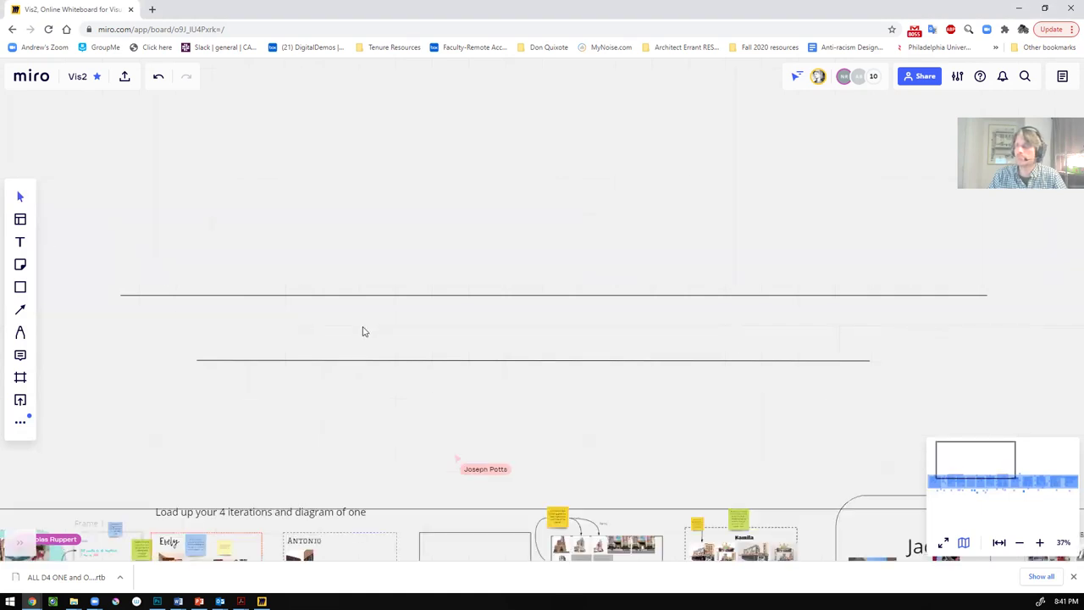
scroll(362, 332, "up", 3)
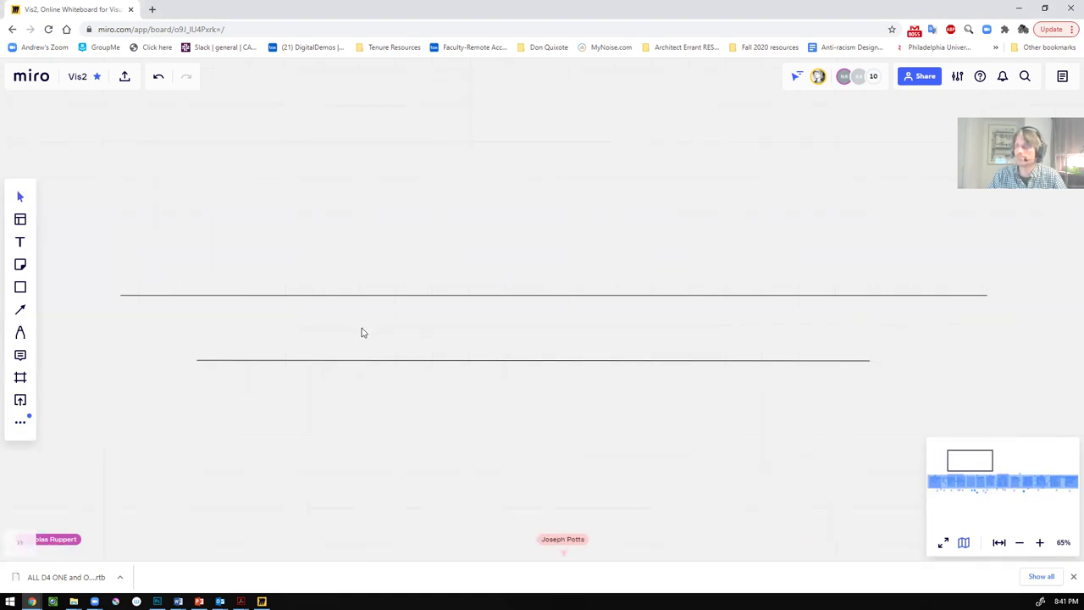
left_click(22, 290)
left_click_drag(237, 102, 671, 395)
mouse_move(795, 471)
left_mouse_down()
mouse_move(884, 545)
mouse_move(818, 462)
mouse_move(835, 495)
left_mouse_up()
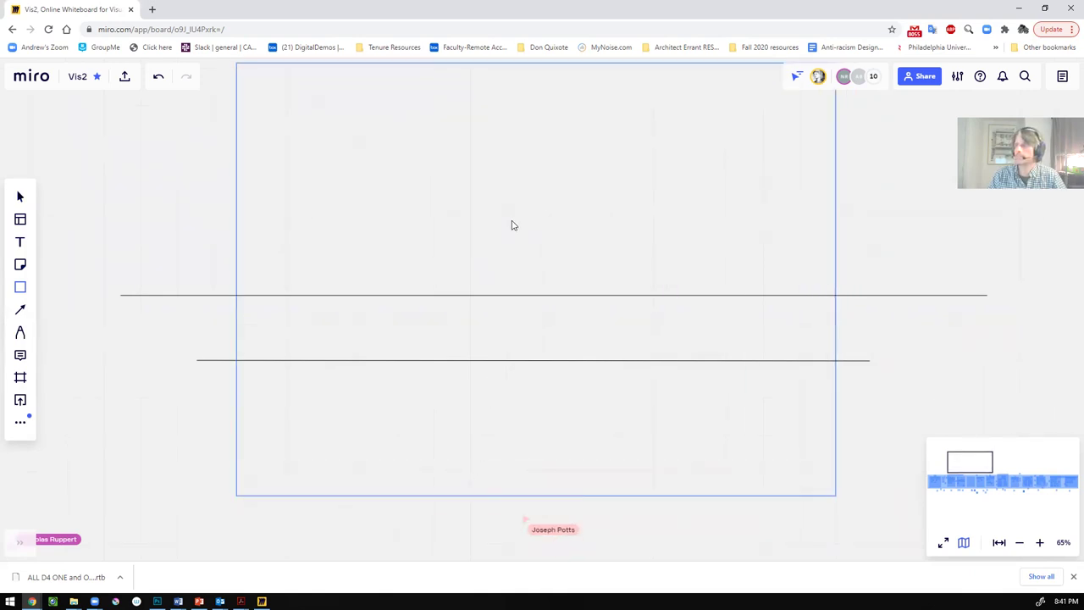
scroll(514, 229, "down", 3)
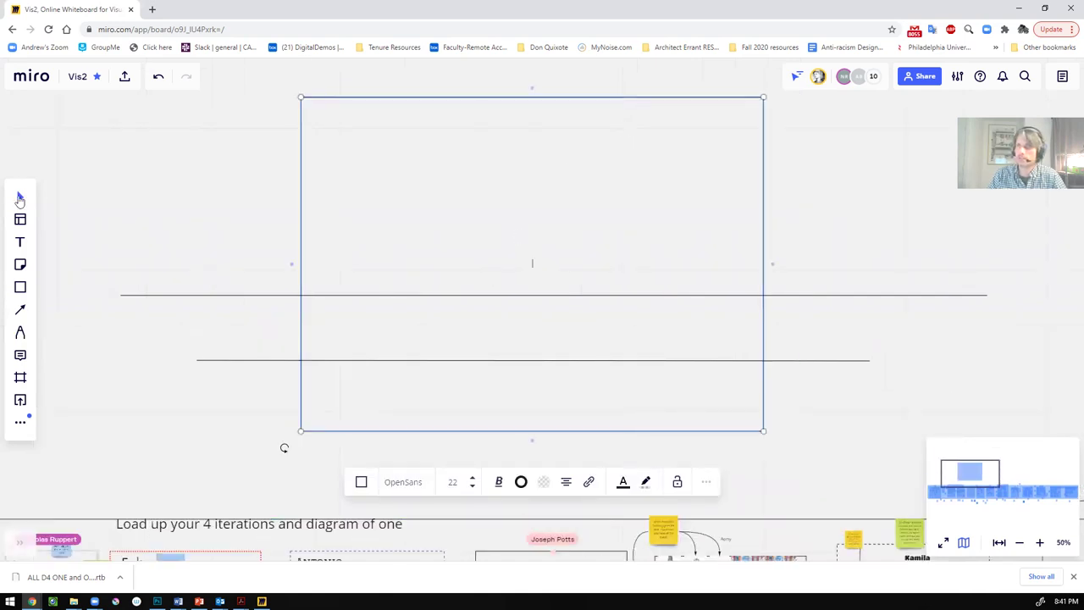
left_click(307, 402)
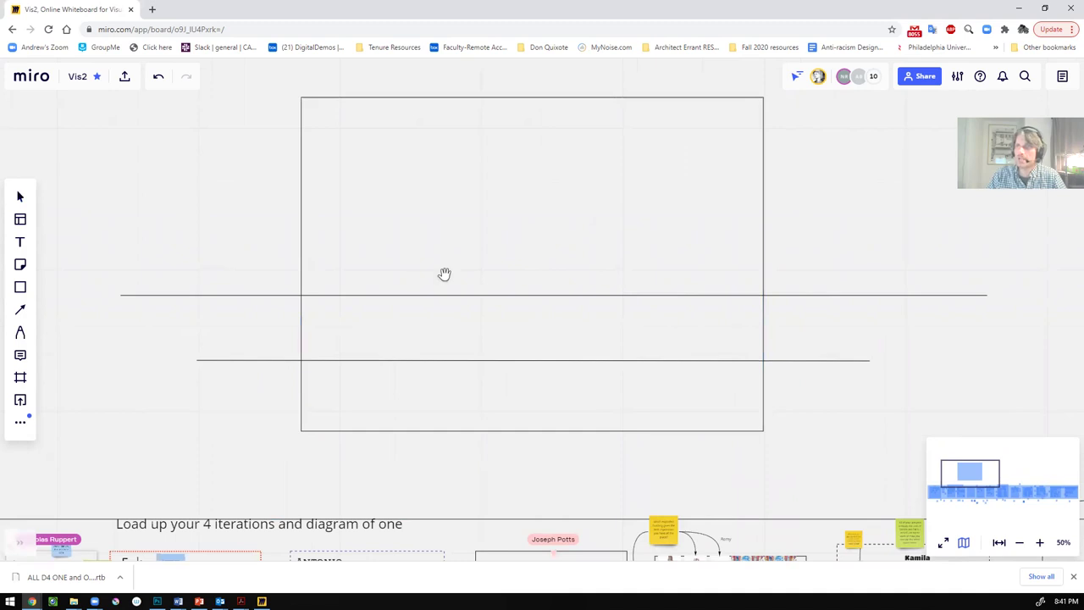
Step: Sketch a jagged red freehand outline following the large rectangle's border, with three loose rounded loops inside it
scroll(485, 219, "up", 2)
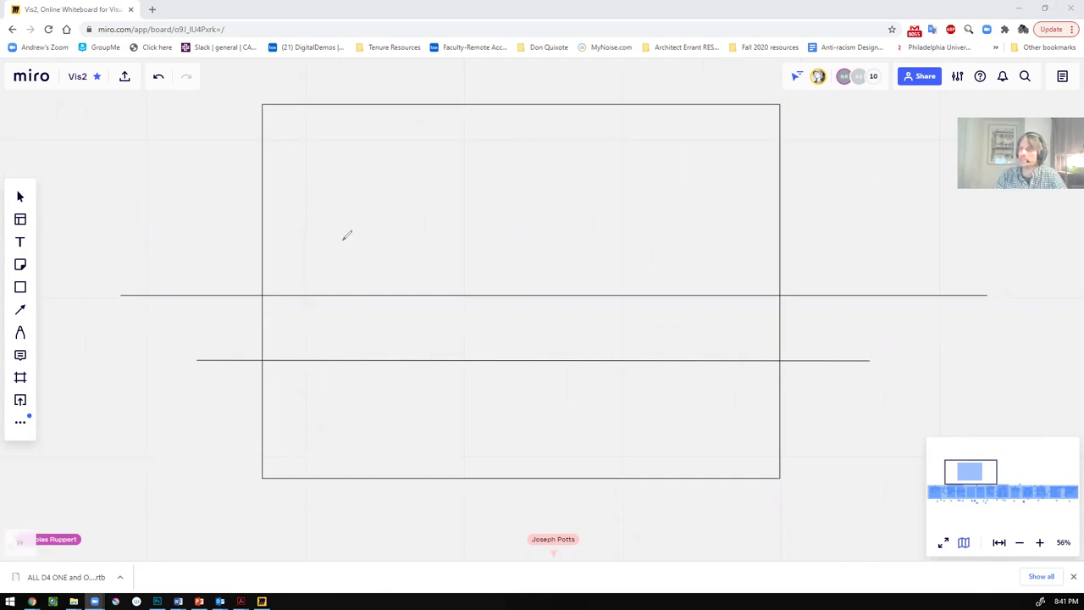
mouse_move(348, 235)
left_mouse_down()
mouse_move(302, 242)
mouse_move(302, 203)
left_mouse_up()
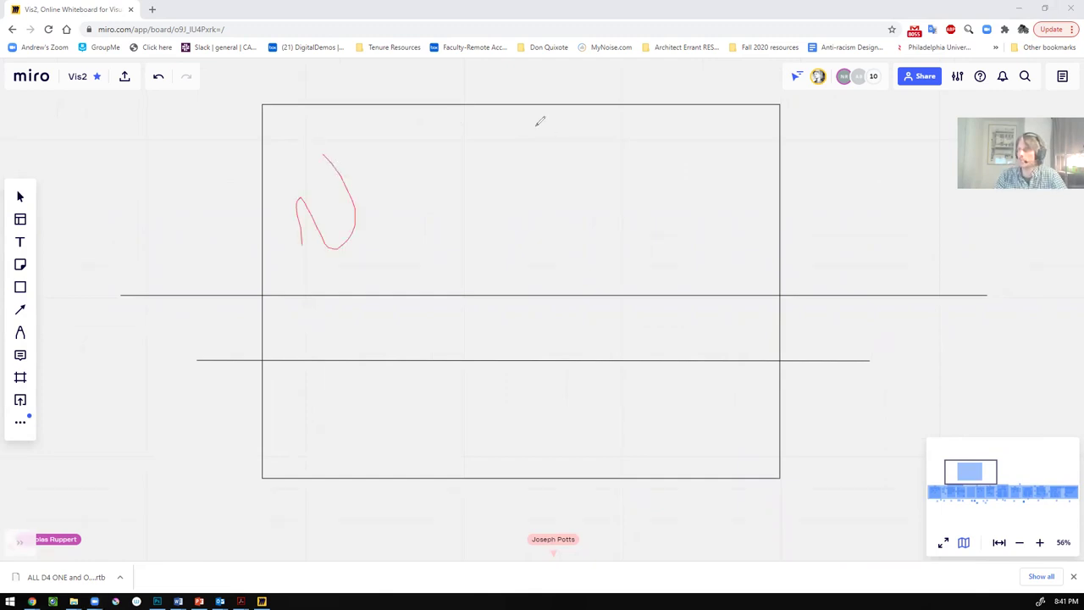
mouse_move(311, 148)
left_mouse_down()
mouse_move(696, 104)
mouse_move(742, 150)
left_mouse_up()
mouse_move(805, 339)
left_mouse_down()
mouse_move(613, 487)
mouse_move(514, 456)
mouse_move(309, 523)
left_mouse_up()
left_click_drag(299, 302, 280, 233)
left_click_drag(313, 188, 292, 375)
left_click_drag(605, 146, 739, 151)
left_click_drag(520, 375, 458, 351)
left_click_drag(572, 186, 738, 140)
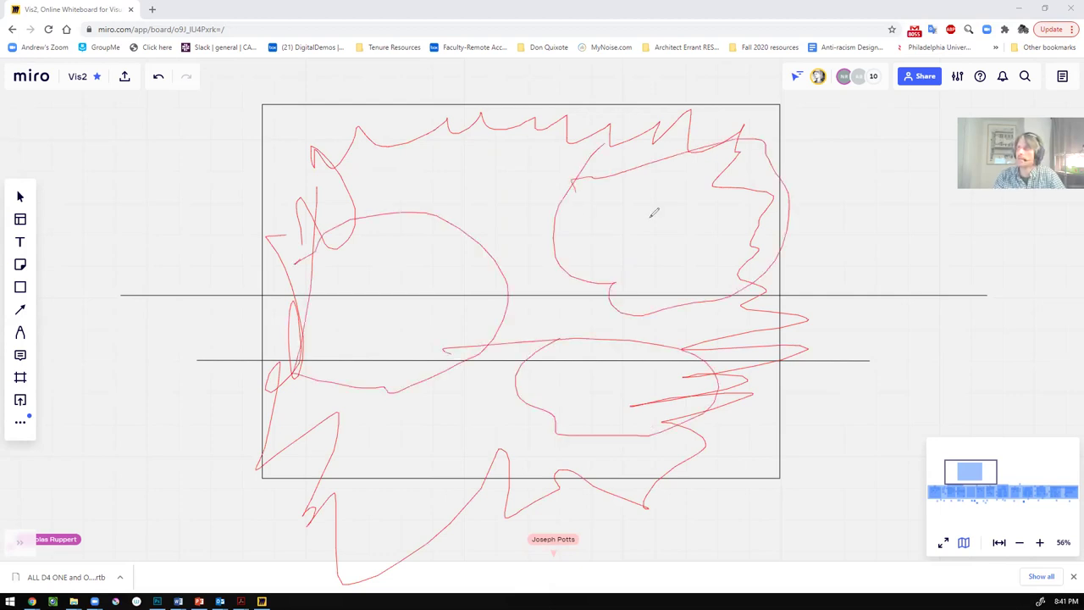
Step: Undo all the red freehand outline and loop strokes in and around the rectangle
key("ctrl+z")
key("ctrl+z")
key("ctrl+z")
key("ctrl+z")
key("ctrl+z")
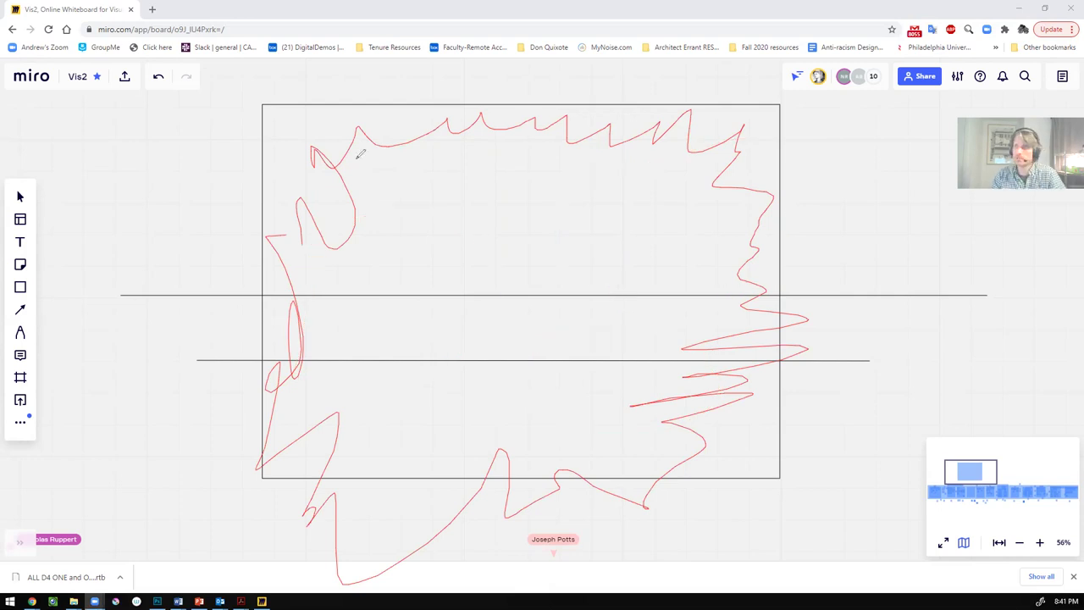
key("ctrl+z")
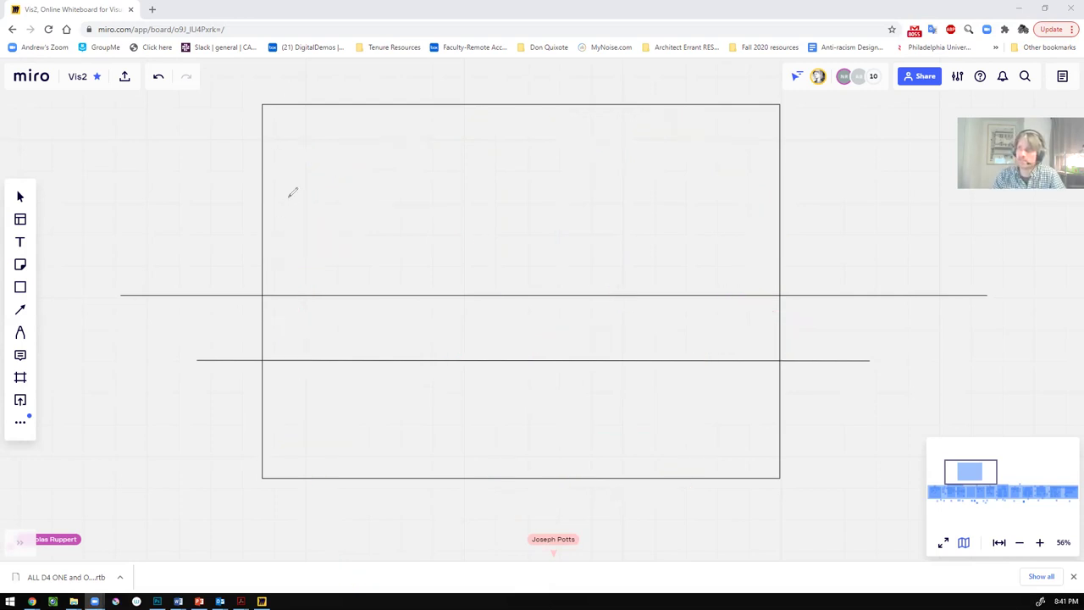
Step: Draw nine short, slanted red hatch strokes across the rectangle's upper edge, starting from its upper-left corner
left_click_drag(277, 97, 260, 167)
left_click_drag(305, 79, 293, 193)
left_click_drag(330, 97, 305, 212)
left_click_drag(367, 79, 351, 178)
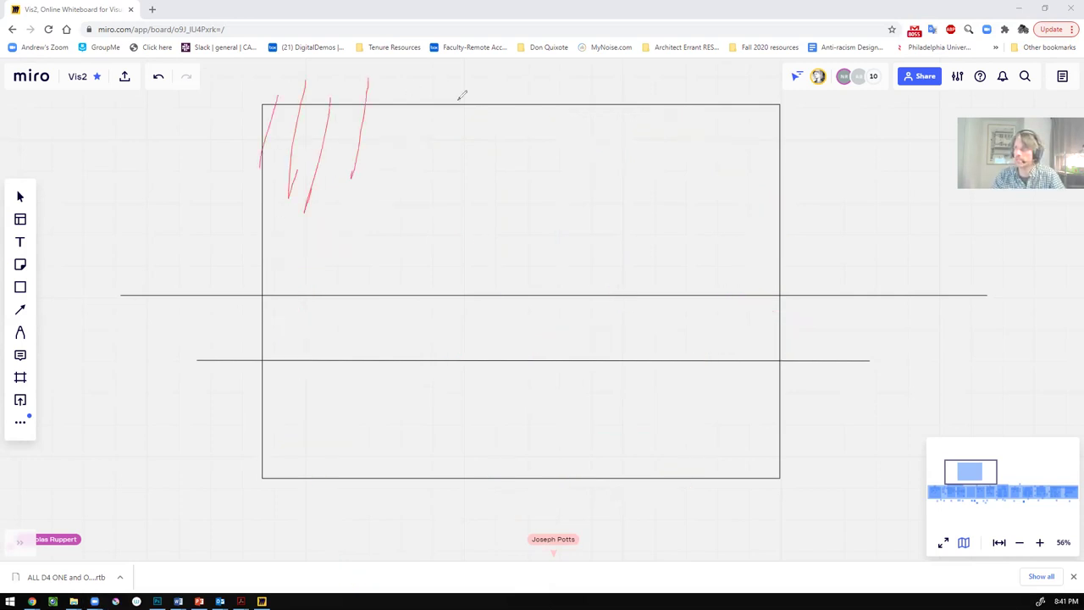
left_click_drag(386, 96, 364, 173)
left_click_drag(408, 89, 391, 179)
left_click_drag(438, 85, 428, 150)
left_click_drag(458, 97, 448, 139)
left_click_drag(484, 83, 479, 114)
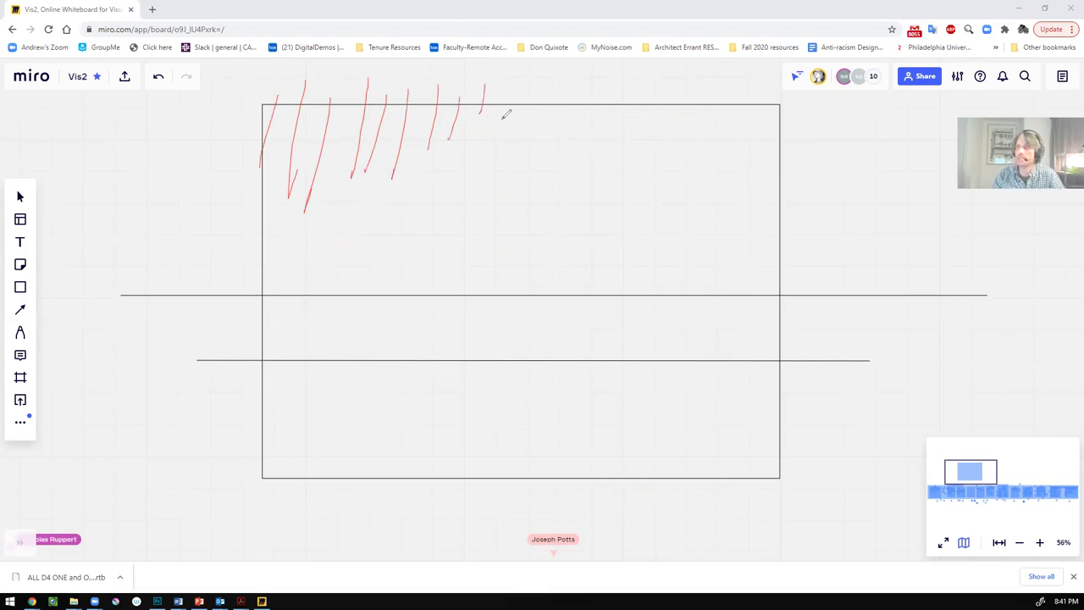
Step: Undo all the slanted red hatch strokes along the rectangle's upper edge
key("ctrl+z")
key("ctrl+z")
key("ctrl+z")
key("ctrl+z")
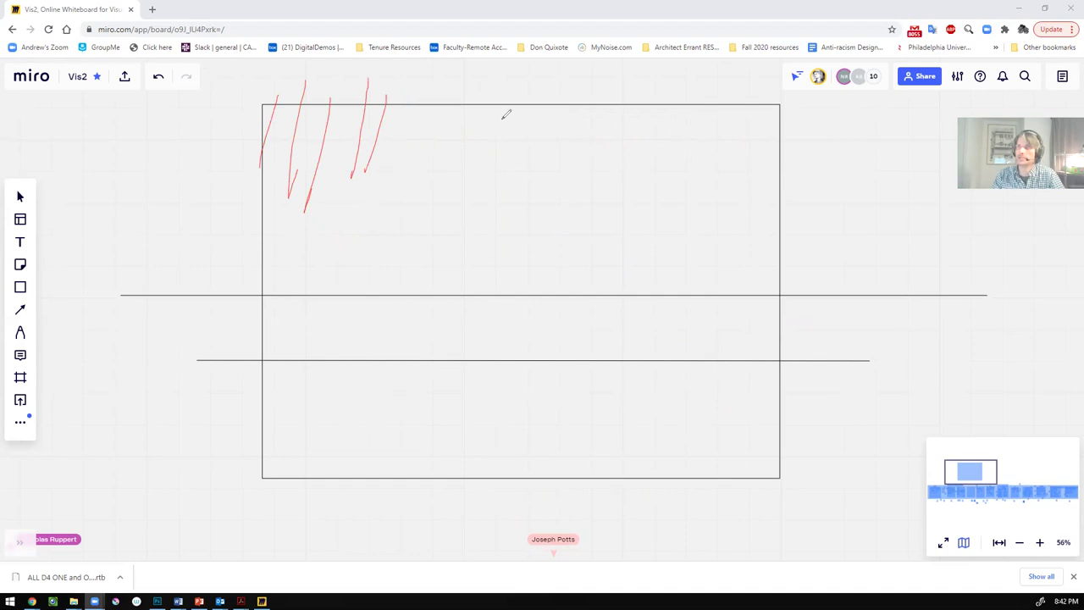
key("ctrl+z")
key("ctrl+z")
key("ctrl+z")
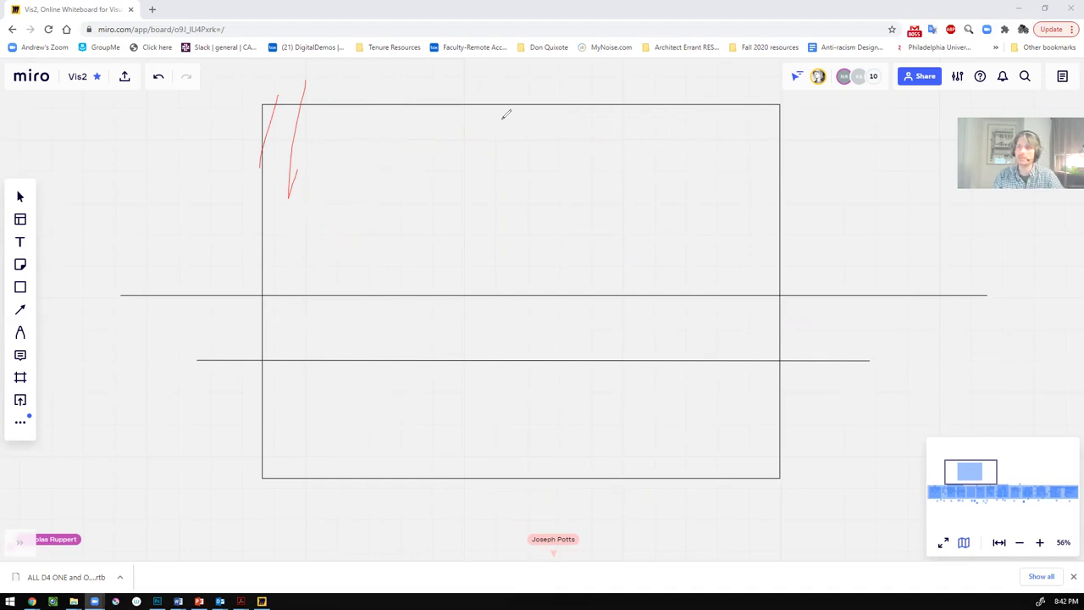
key("ctrl+z")
key("ctrl+z")
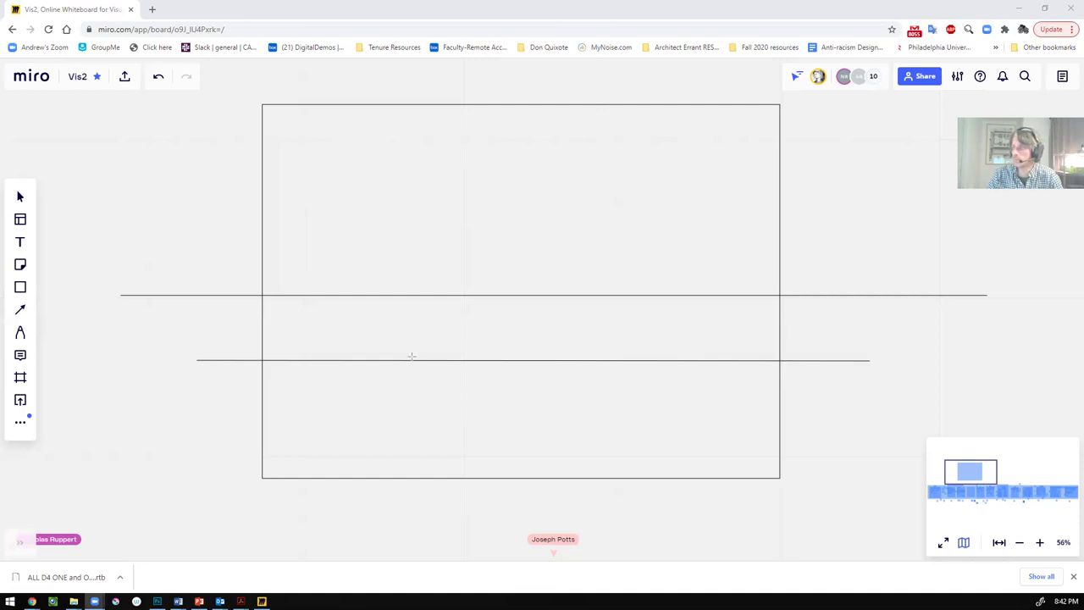
Step: Draw thin red and blue diagonals crossing between the two black horizontal lines, plus a vertical orange line through their intersection
left_click_drag(349, 376, 625, 289)
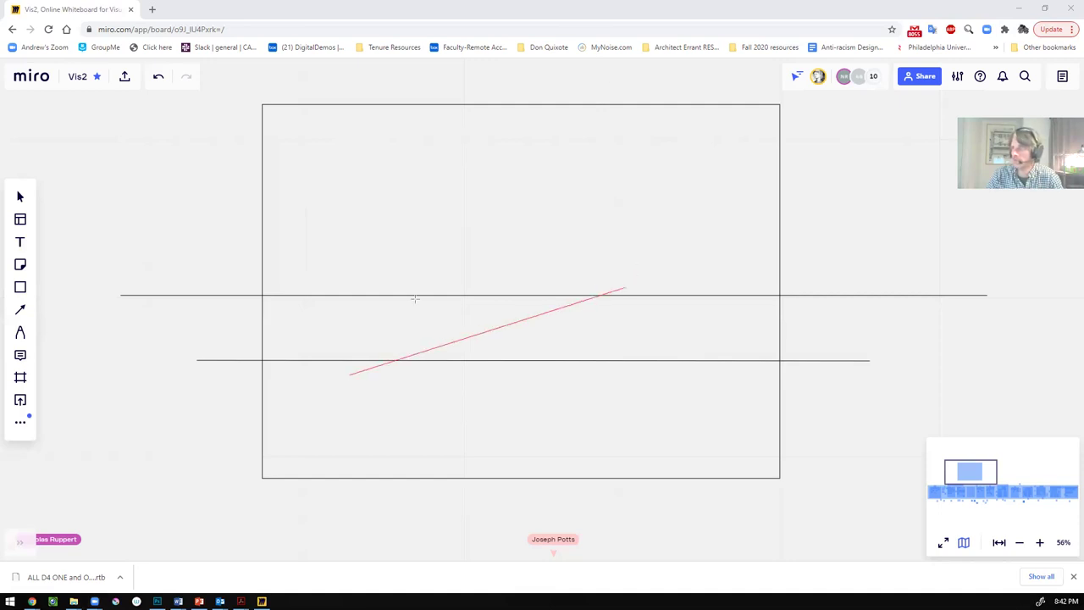
left_click_drag(387, 290, 489, 349)
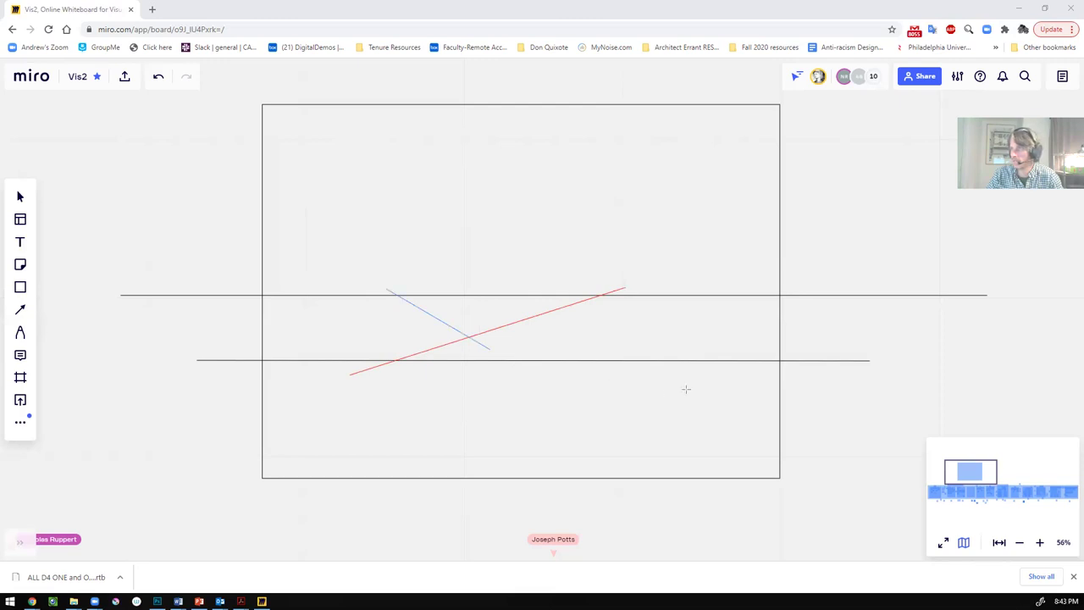
left_click_drag(686, 389, 699, 395)
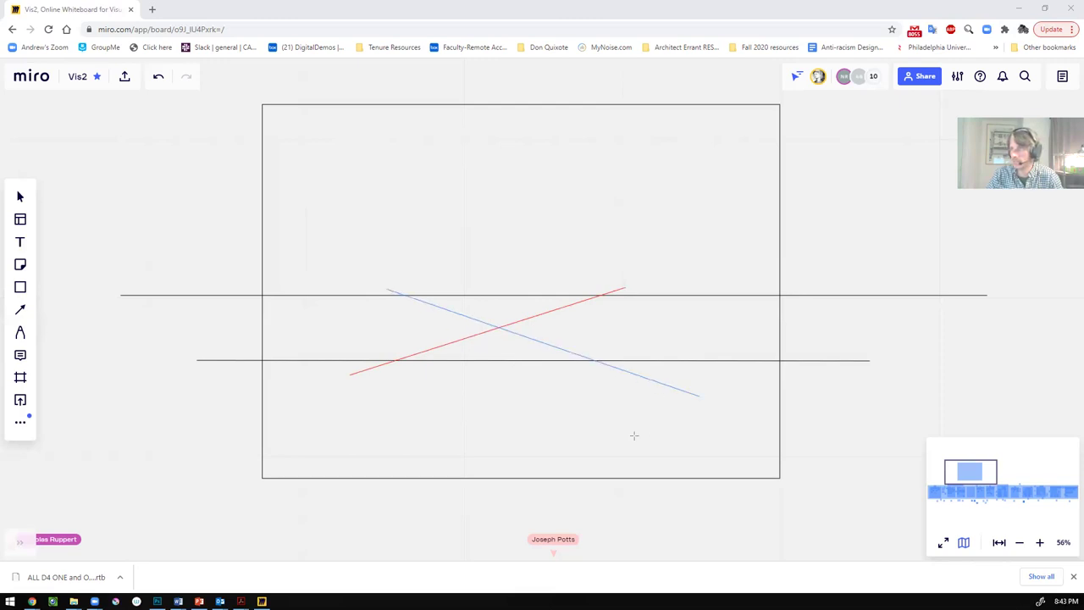
left_click_drag(634, 435, 633, 435)
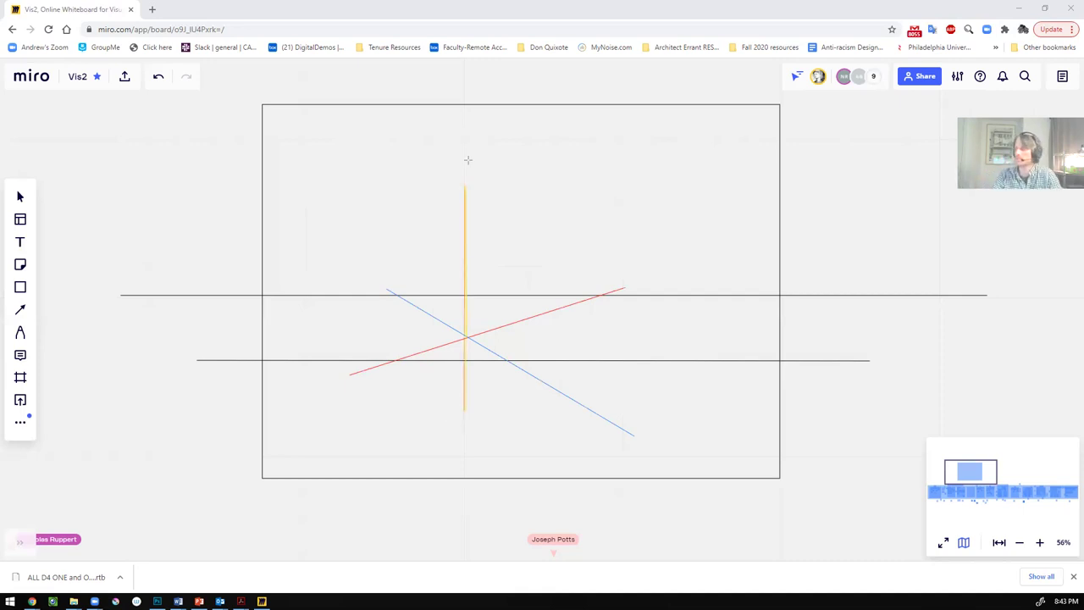
Step: Sketch a small diagram of crossing orange, blue and red lines over a black horizontal beside the rectangle, retracing the coloured lines thicker
left_click_drag(866, 127, 866, 169)
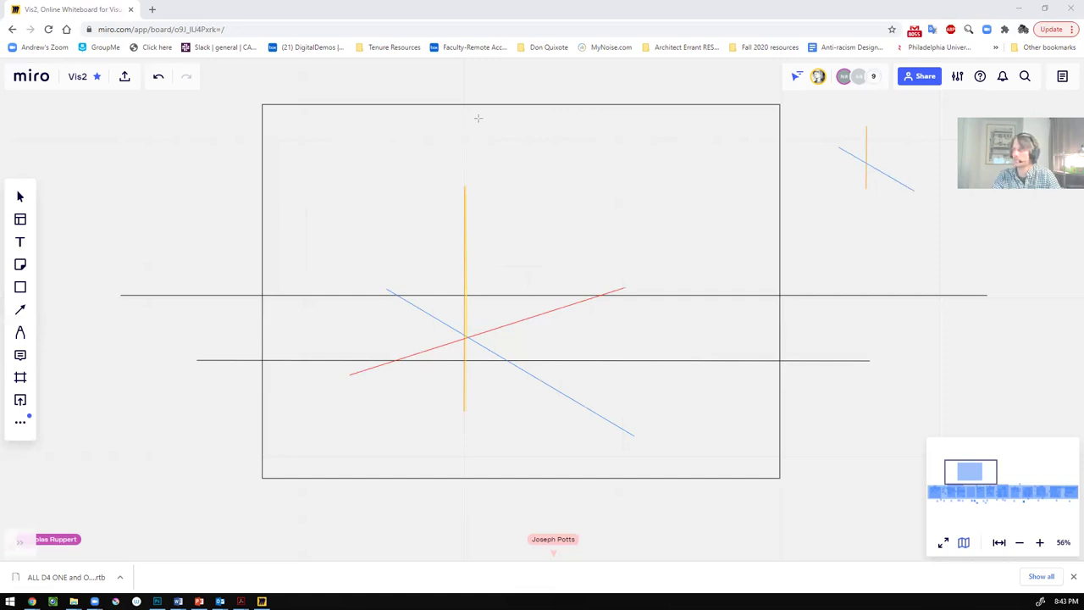
mouse_move(836, 180)
left_mouse_down()
mouse_move(895, 129)
mouse_move(917, 130)
left_mouse_up()
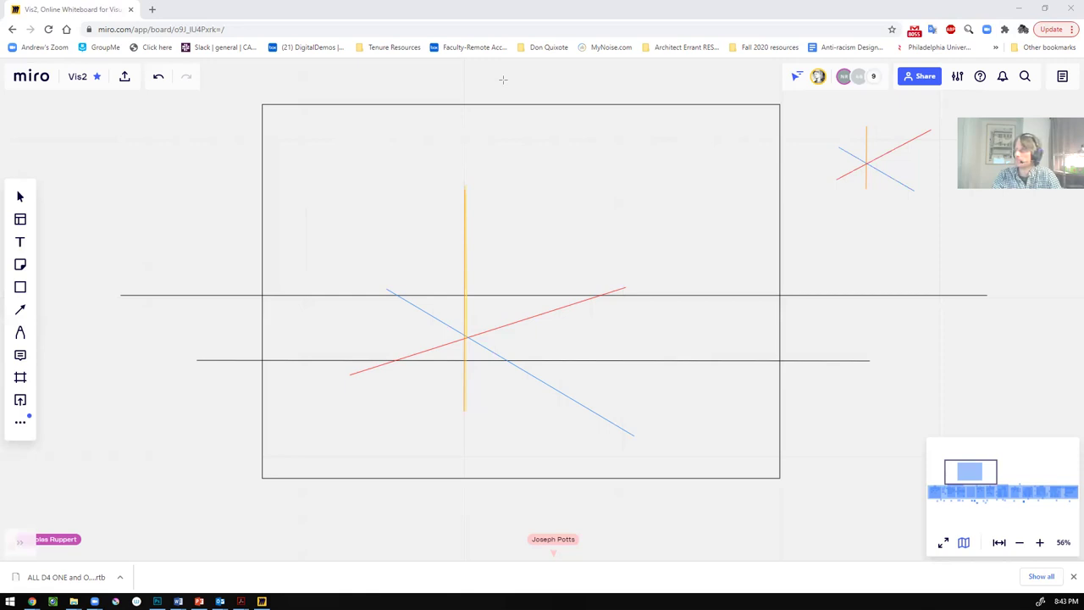
left_click_drag(806, 158, 879, 147)
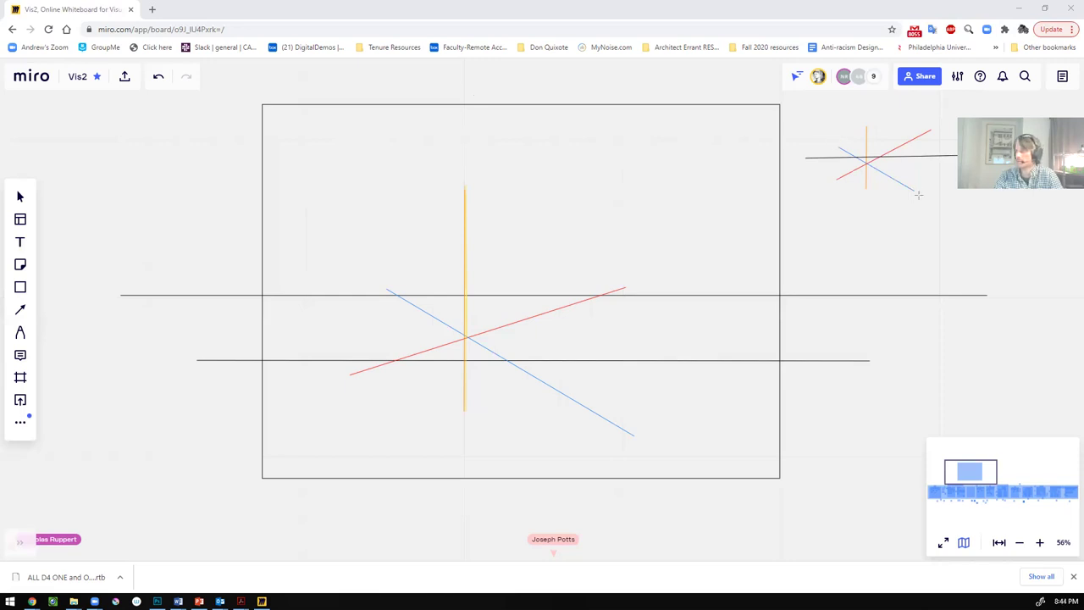
left_click_drag(918, 194, 920, 196)
left_click_drag(833, 183, 904, 149)
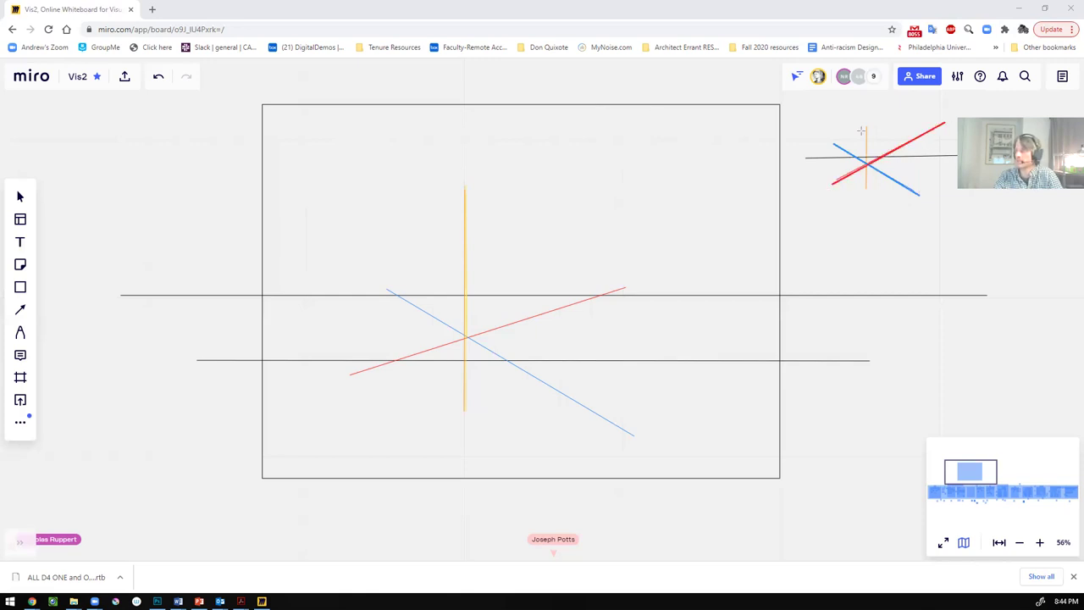
left_click_drag(864, 189, 866, 201)
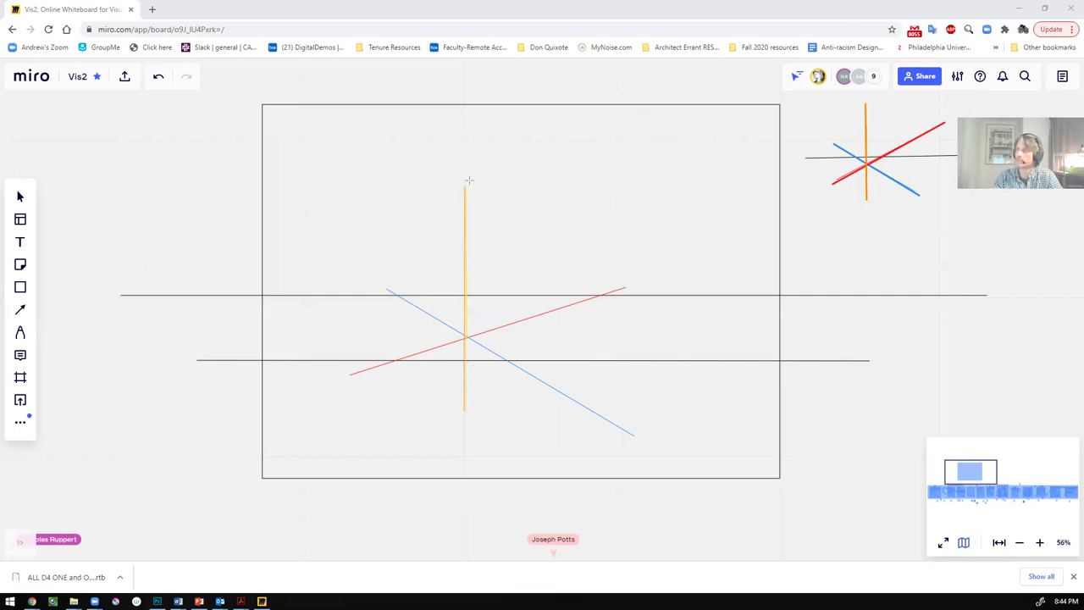
Step: Retrace the rectangle's orange, red and blue lines thicker, and add a second thick blue diagonal from the rectangle's edge on the upper horizontal
left_click_drag(458, 364, 462, 419)
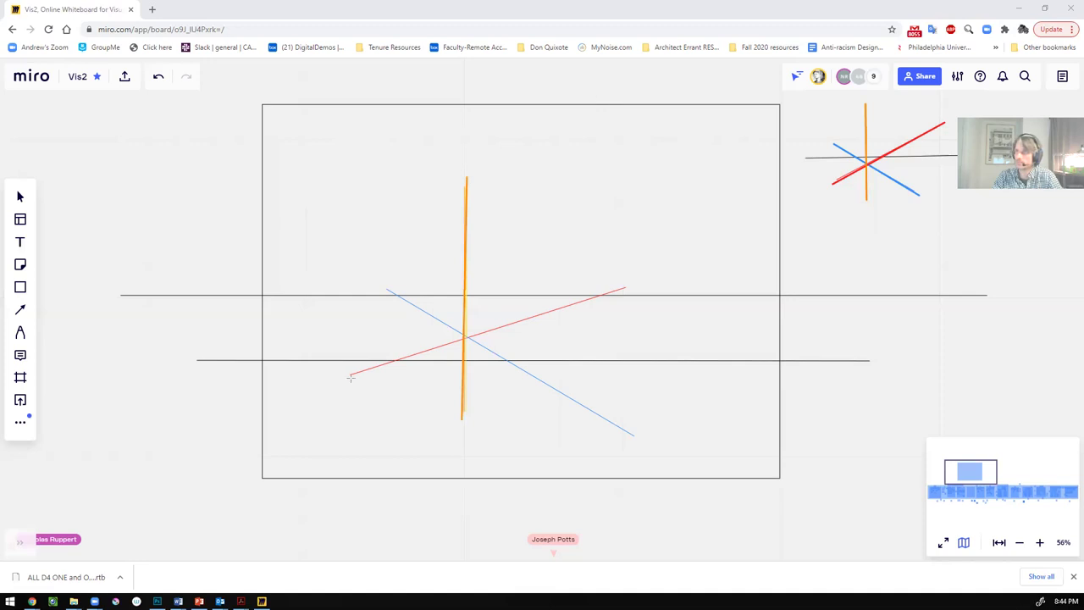
left_click_drag(527, 326, 631, 285)
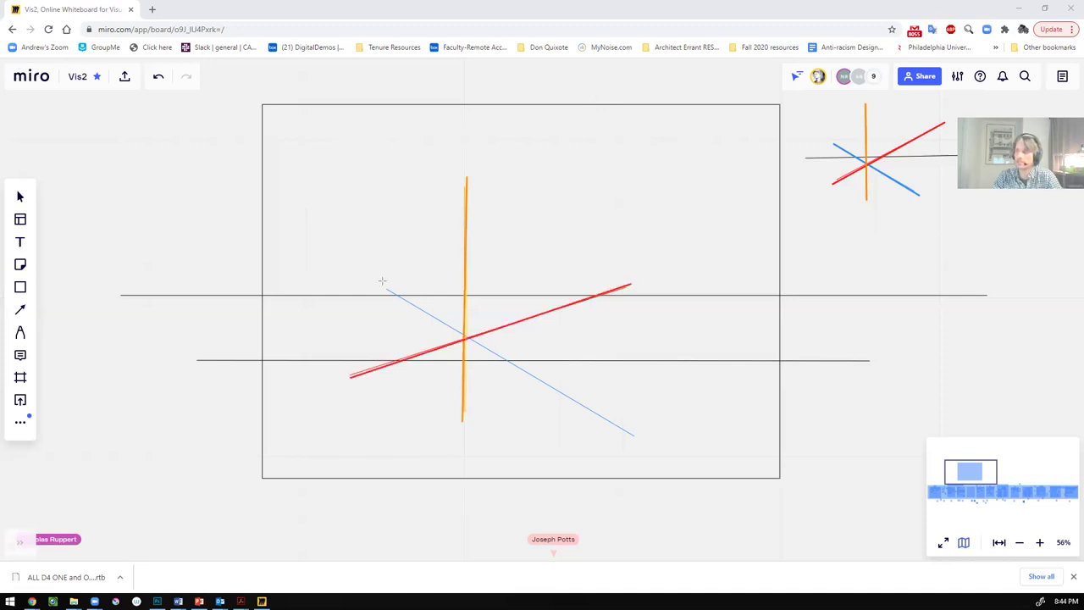
left_click_drag(376, 286, 642, 439)
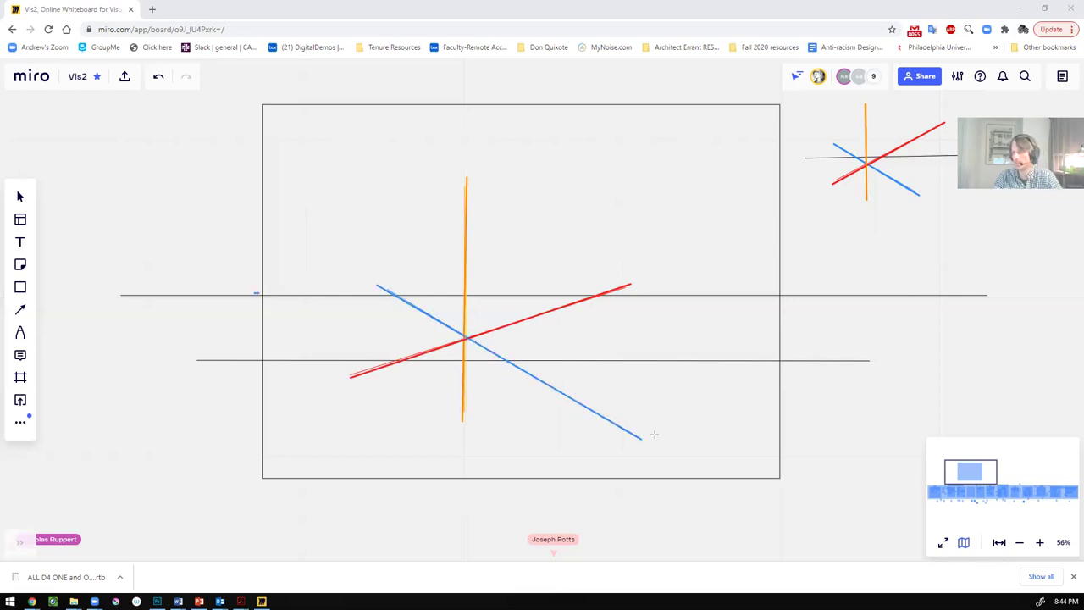
left_click_drag(257, 294, 661, 442)
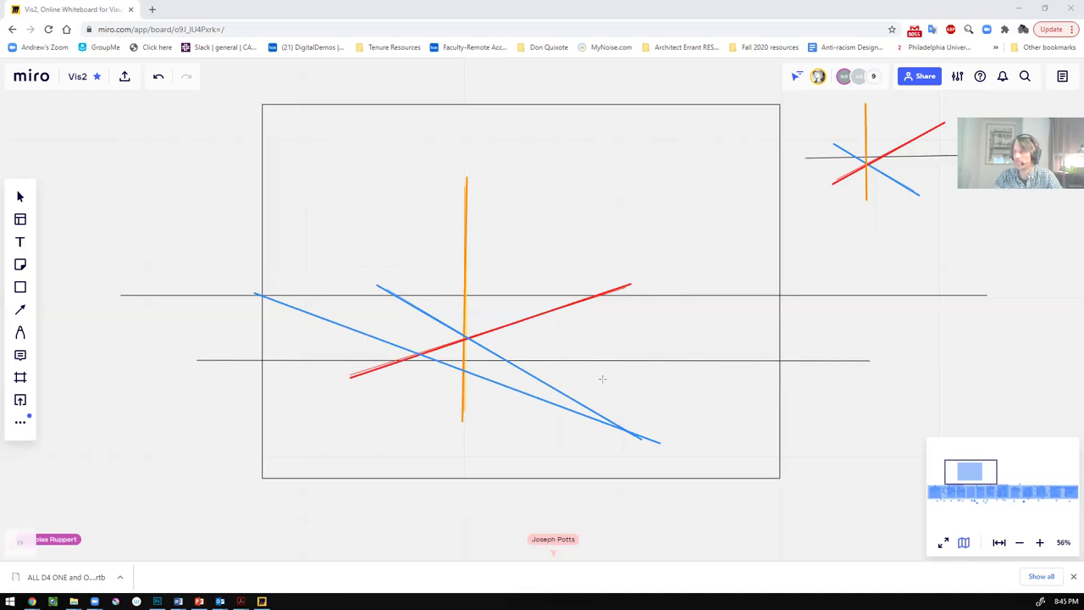
Step: Draw six thin blue lines fanning downward from the upper black horizontal near the first blue diagonal's upper end
left_click_drag(772, 423, 413, 289)
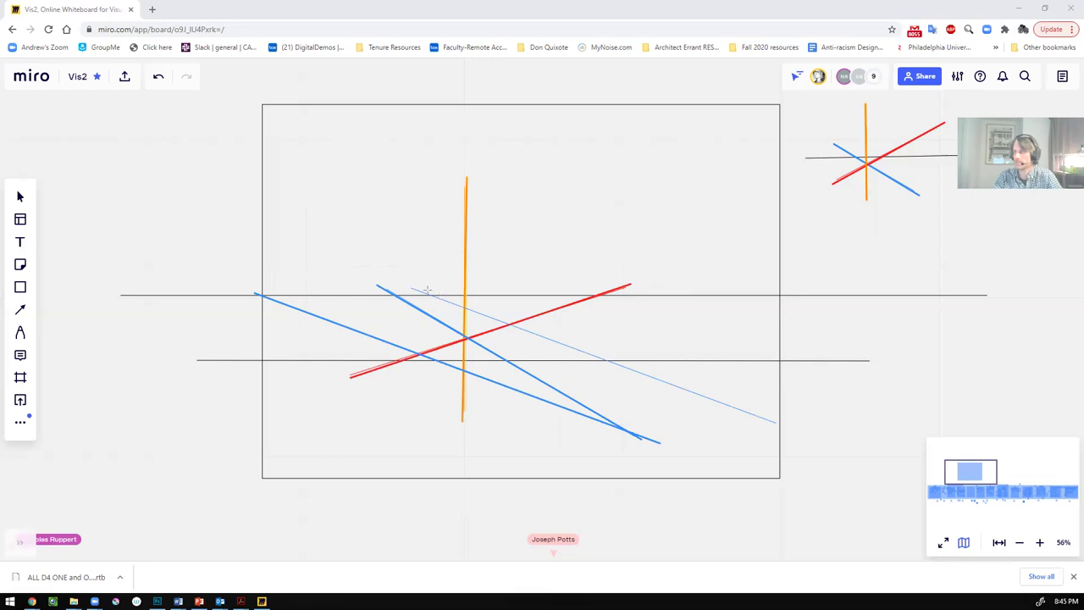
left_click_drag(801, 383, 413, 289)
left_click_drag(801, 350, 442, 295)
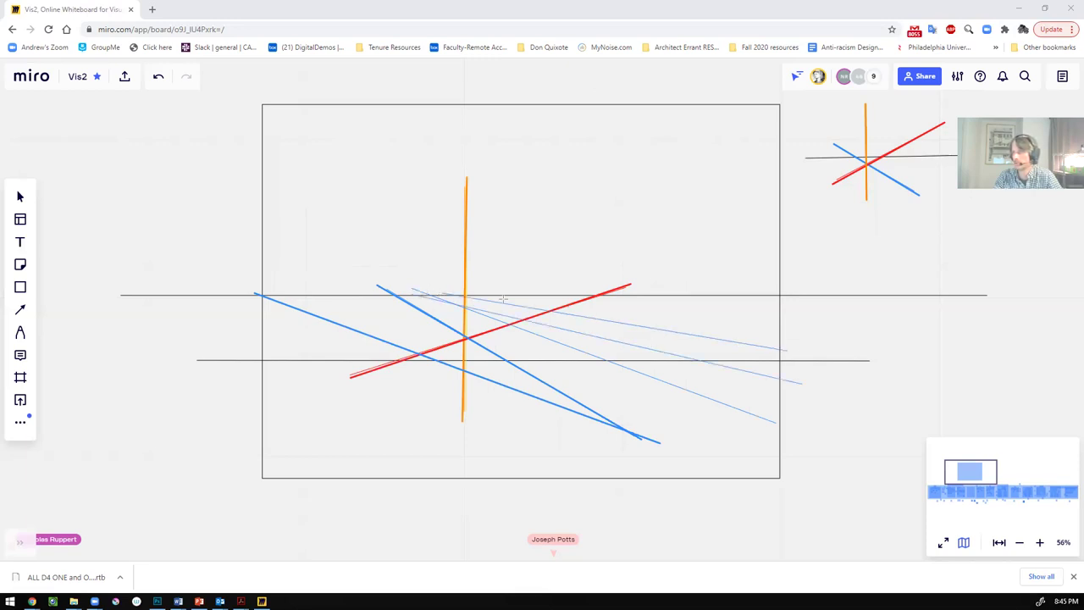
left_click_drag(802, 337, 478, 294)
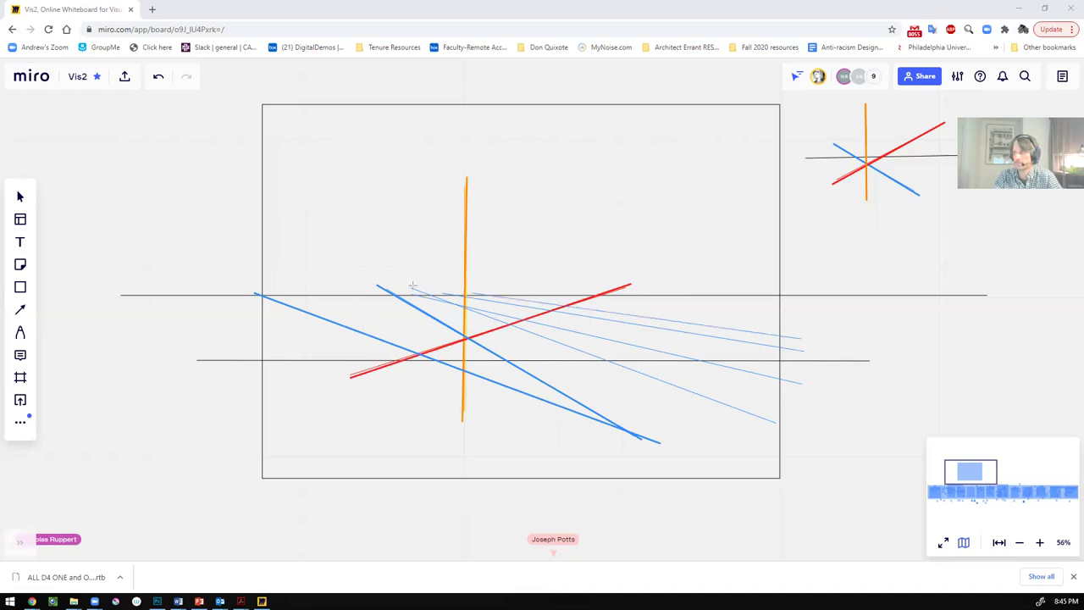
left_click_drag(530, 472, 375, 290)
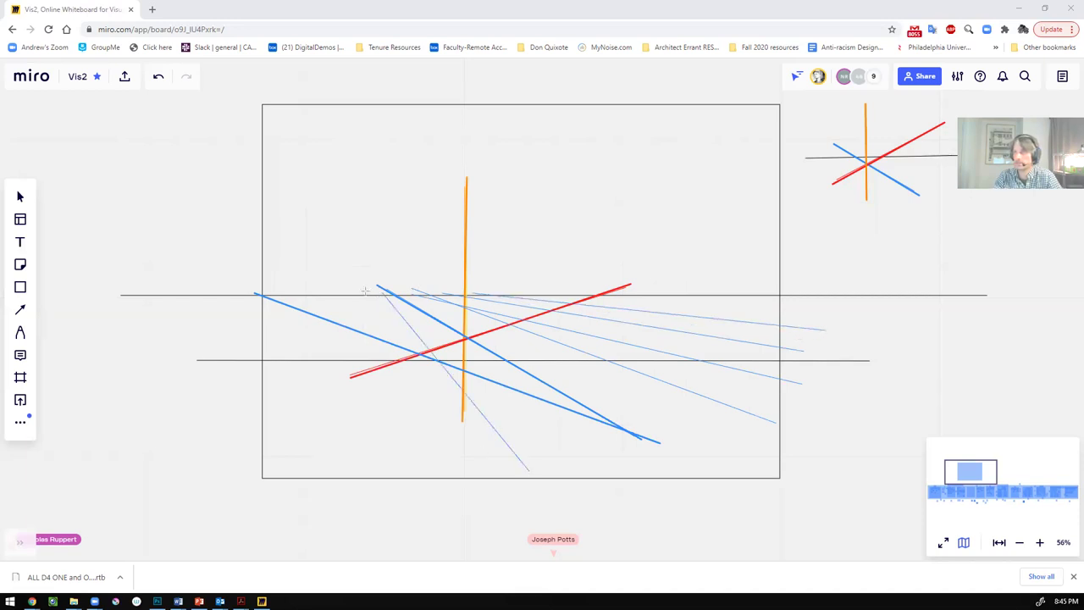
left_click_drag(449, 484, 372, 290)
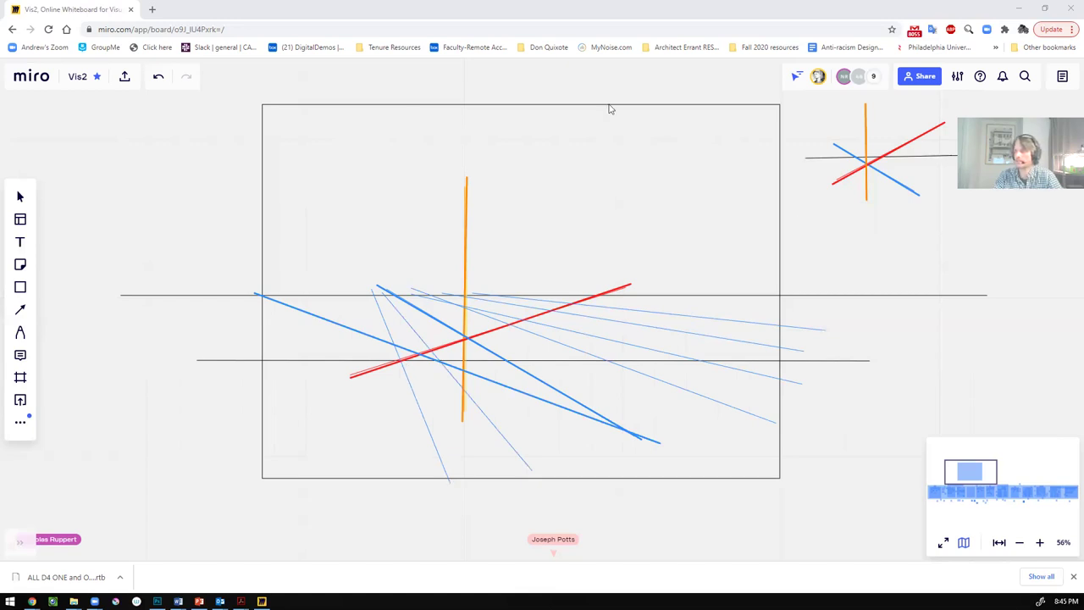
Step: Draw thin red lines fanning from the thick red diagonal's upper end, plus a short thin orange vertical near the upper horizontal
mouse_move(590, 298)
left_mouse_down()
mouse_move(274, 373)
mouse_move(344, 344)
mouse_move(306, 357)
mouse_move(312, 332)
mouse_move(592, 294)
left_mouse_up()
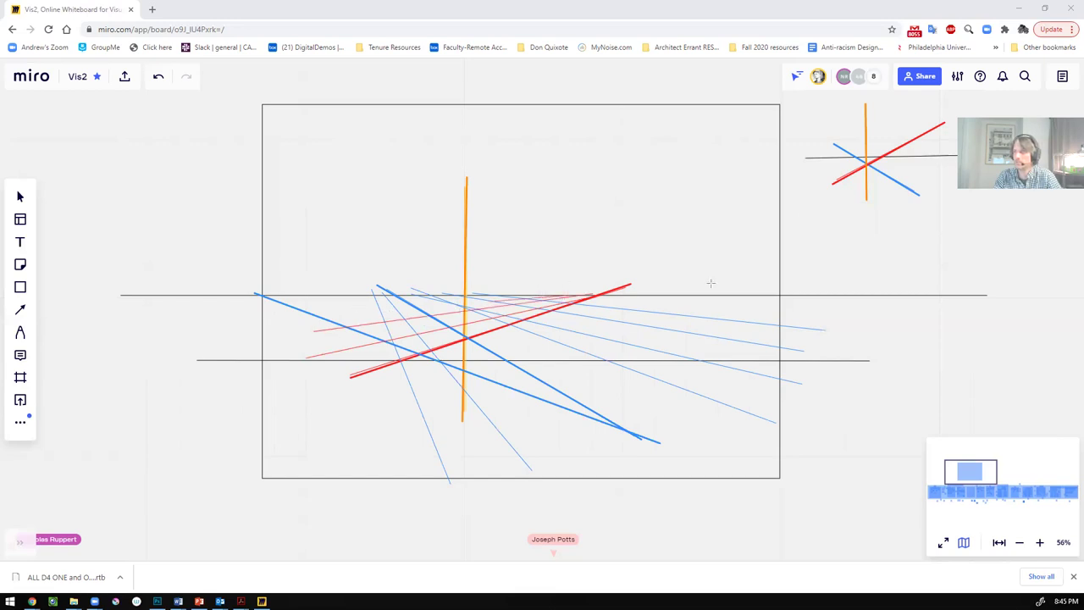
left_click_drag(354, 305, 608, 299)
left_click_drag(433, 400, 614, 295)
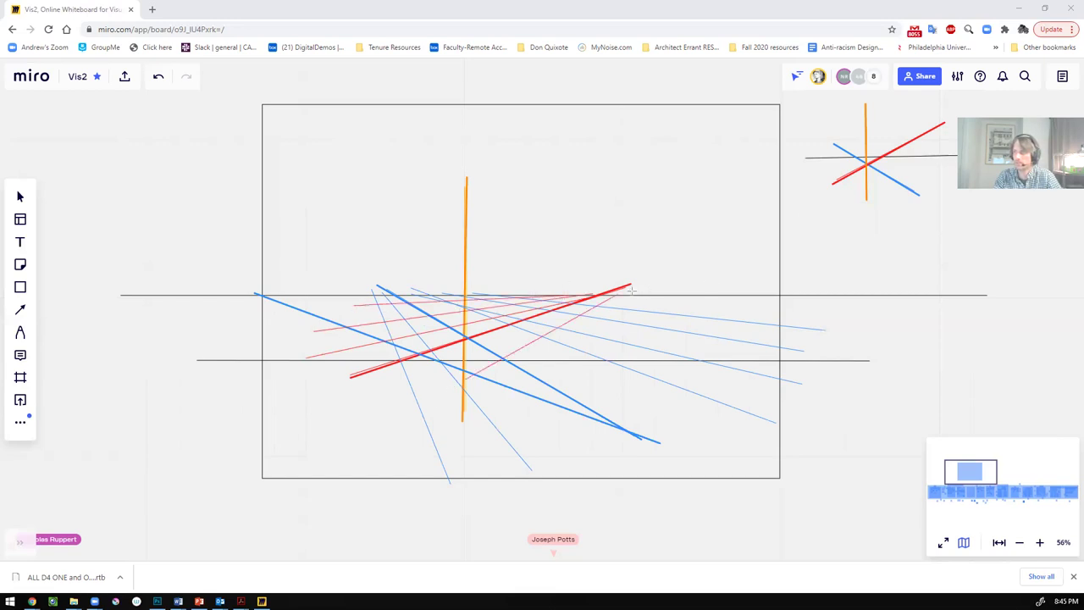
left_click_drag(456, 453, 628, 290)
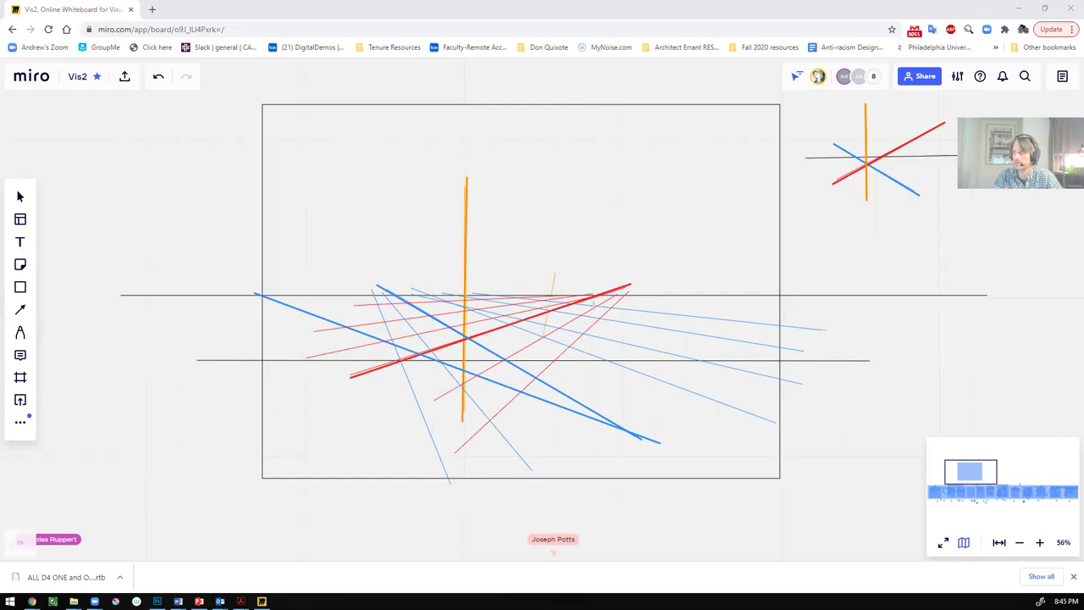
left_click_drag(596, 296, 596, 253)
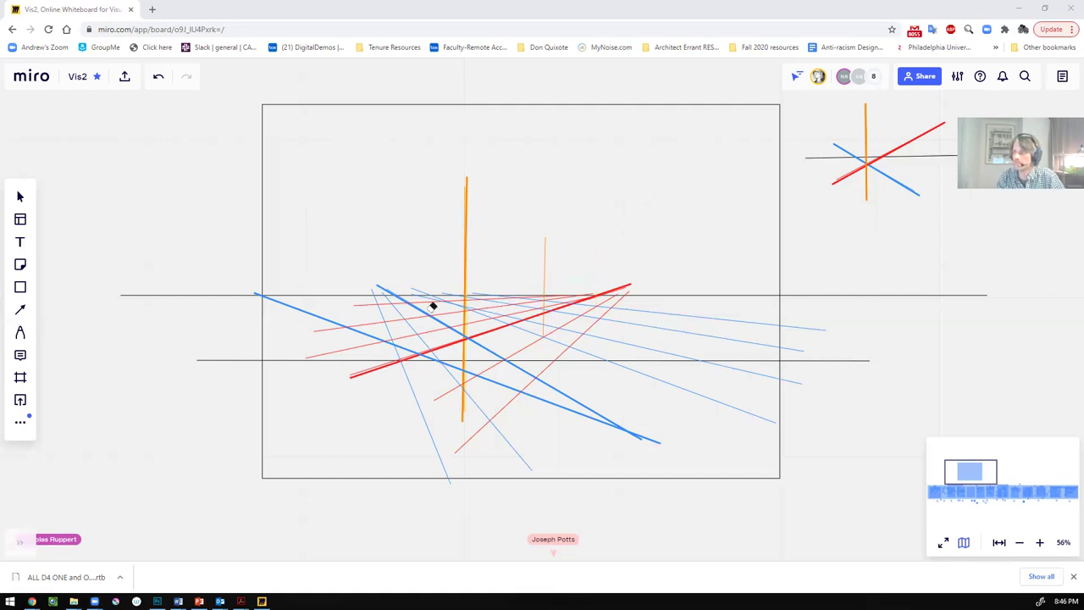
Step: Erase the thin blue, red and orange lines, both black horizontals and the shorter thick blue diagonal from the large diagram
mouse_move(433, 307)
left_mouse_down()
mouse_move(412, 302)
mouse_move(537, 334)
mouse_move(585, 361)
left_mouse_up()
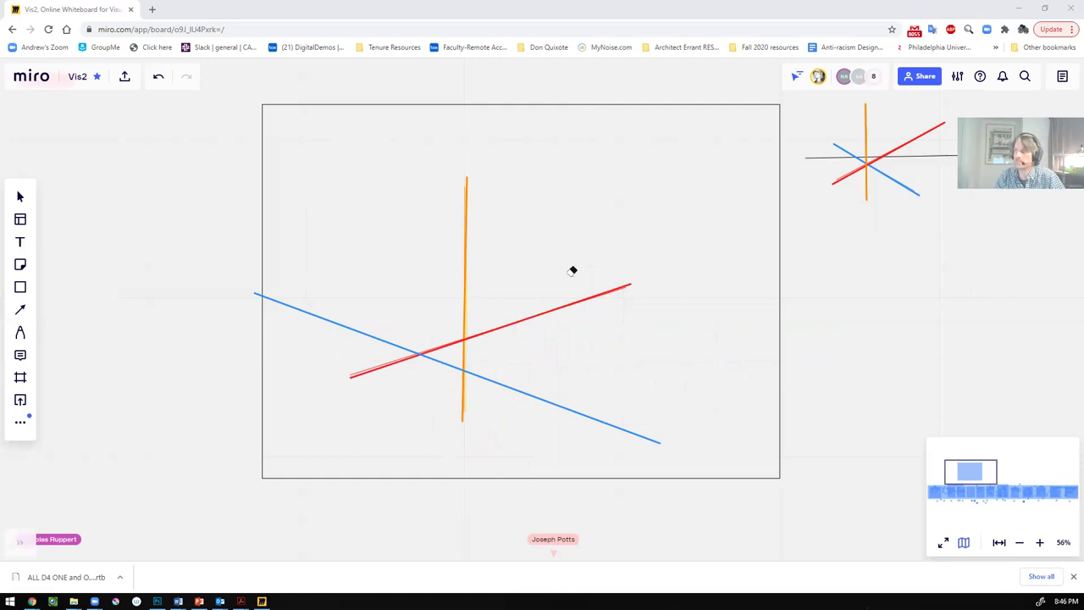
scroll(593, 182, "down", 6)
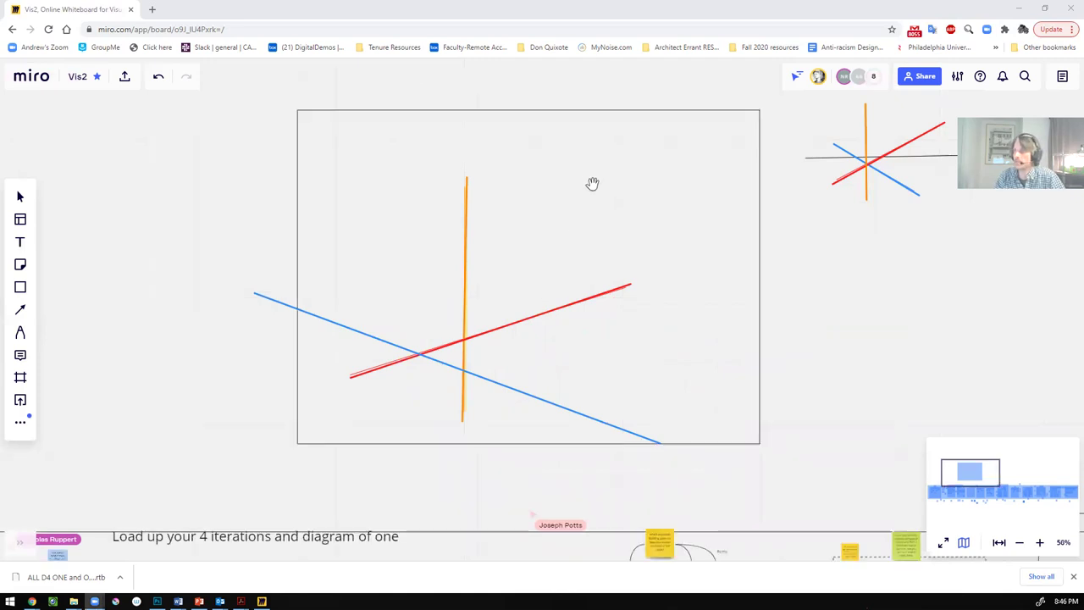
scroll(502, 230, "up", 5)
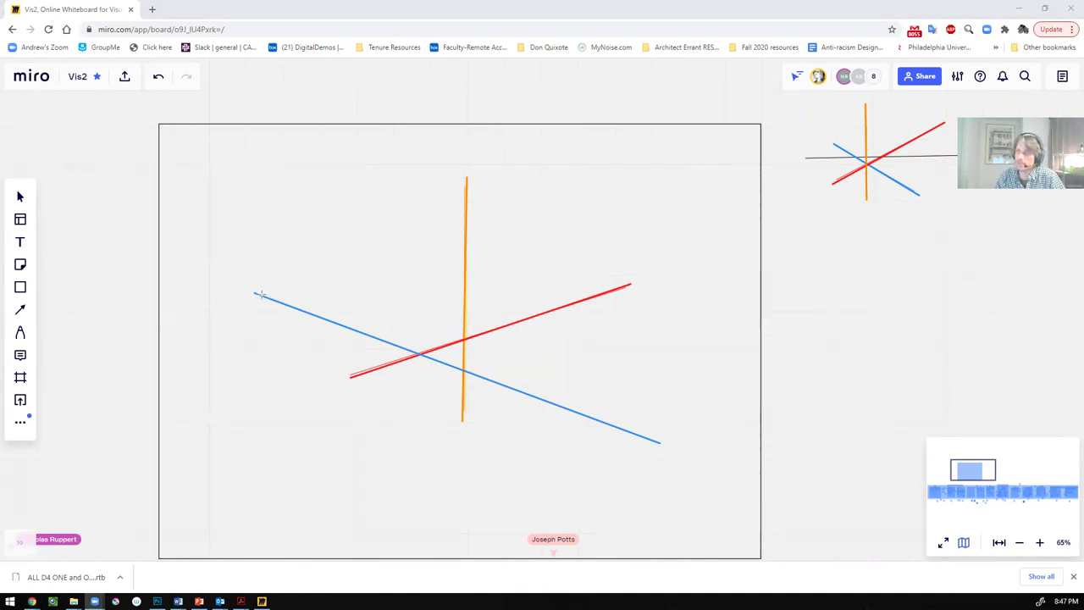
Step: Draw three thin blue lines around the thick blue diagonal and two thin red lines below the thick red diagonal
mouse_move(255, 290)
left_mouse_down()
mouse_move(718, 415)
mouse_move(693, 411)
left_mouse_up()
mouse_move(639, 464)
left_mouse_down()
mouse_move(509, 416)
mouse_move(468, 387)
mouse_move(484, 434)
mouse_move(608, 505)
mouse_move(593, 491)
left_mouse_up()
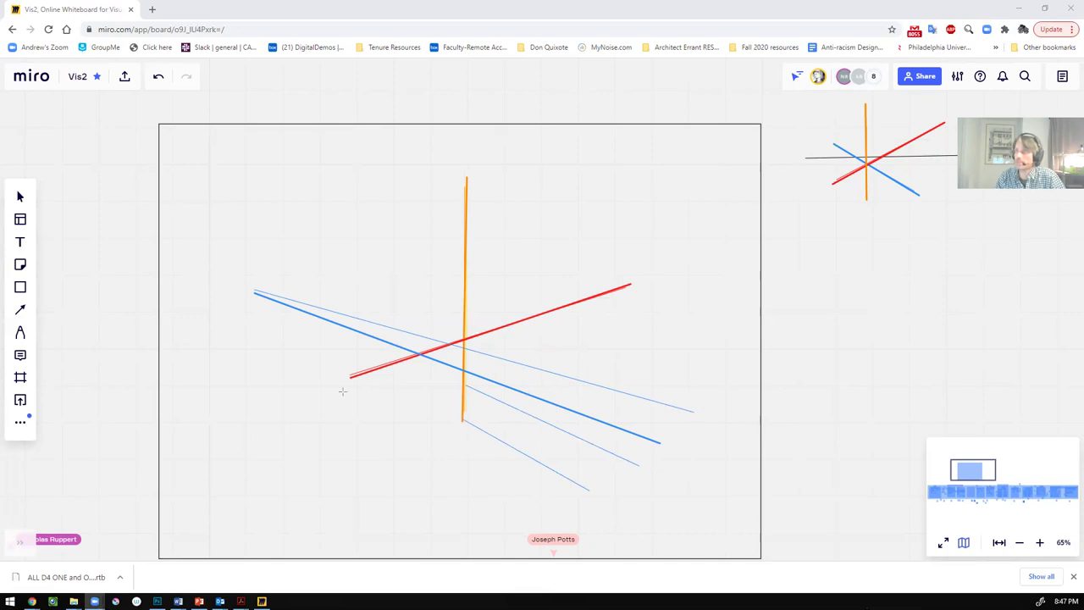
left_click_drag(365, 404, 593, 295)
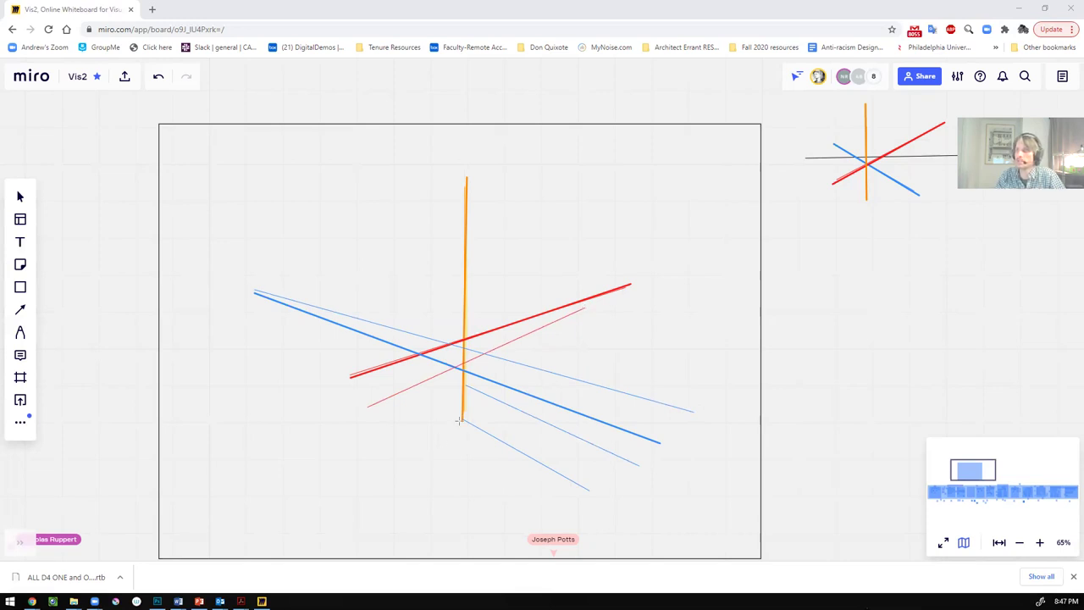
left_click_drag(413, 456, 492, 401)
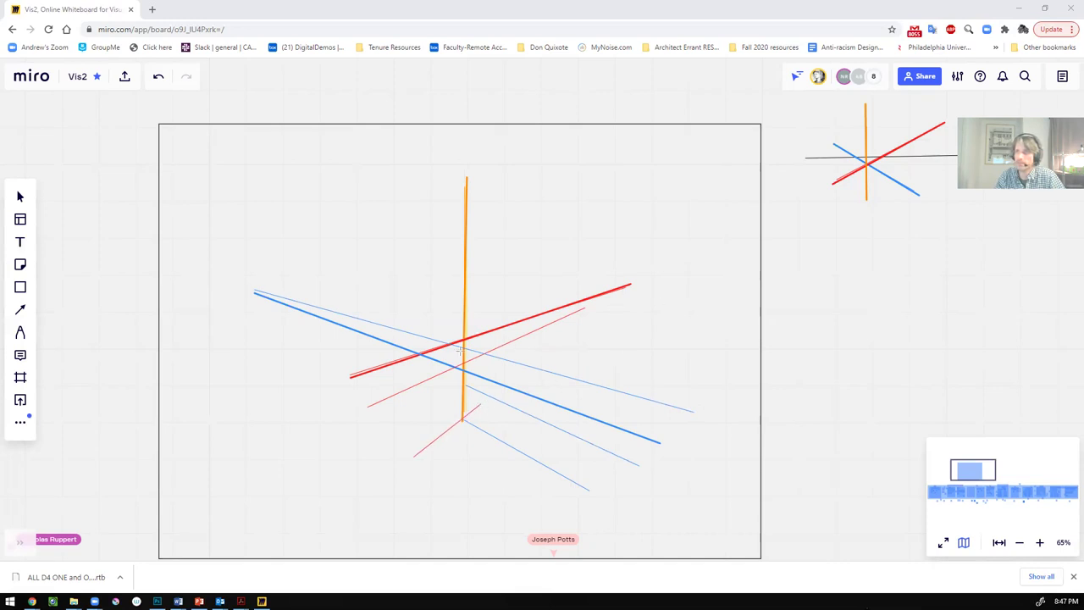
Step: Draw two thin red lines above the blue diagonal joined by a red and orange vertical, plus a short double vertical beside the thick orange line's foot
left_click_drag(307, 312, 411, 308)
mouse_move(301, 171)
left_mouse_down()
mouse_move(366, 203)
mouse_move(394, 201)
left_mouse_up()
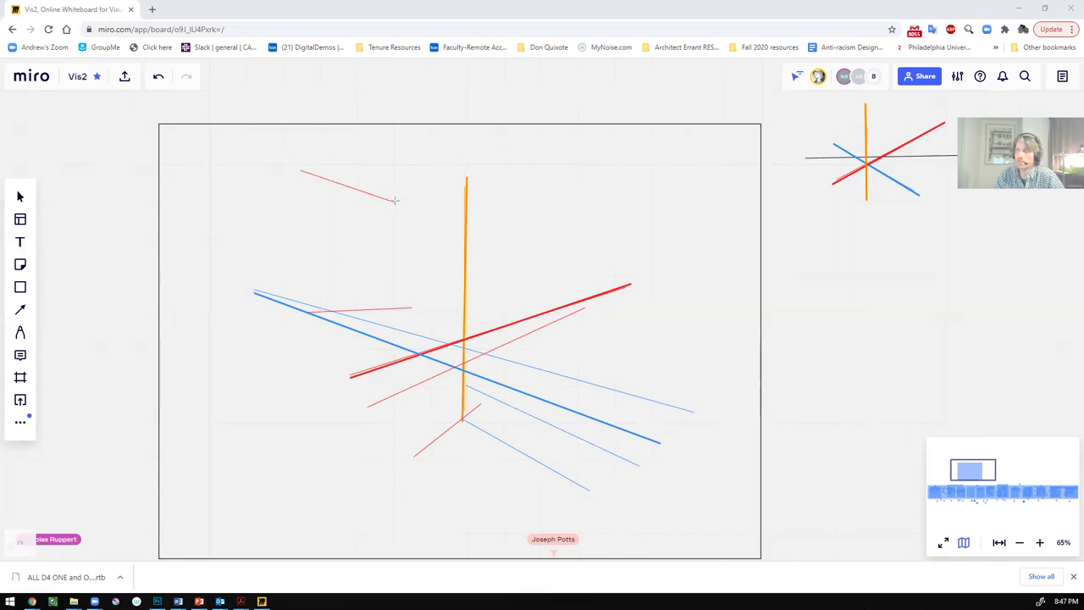
left_click_drag(394, 202, 393, 311)
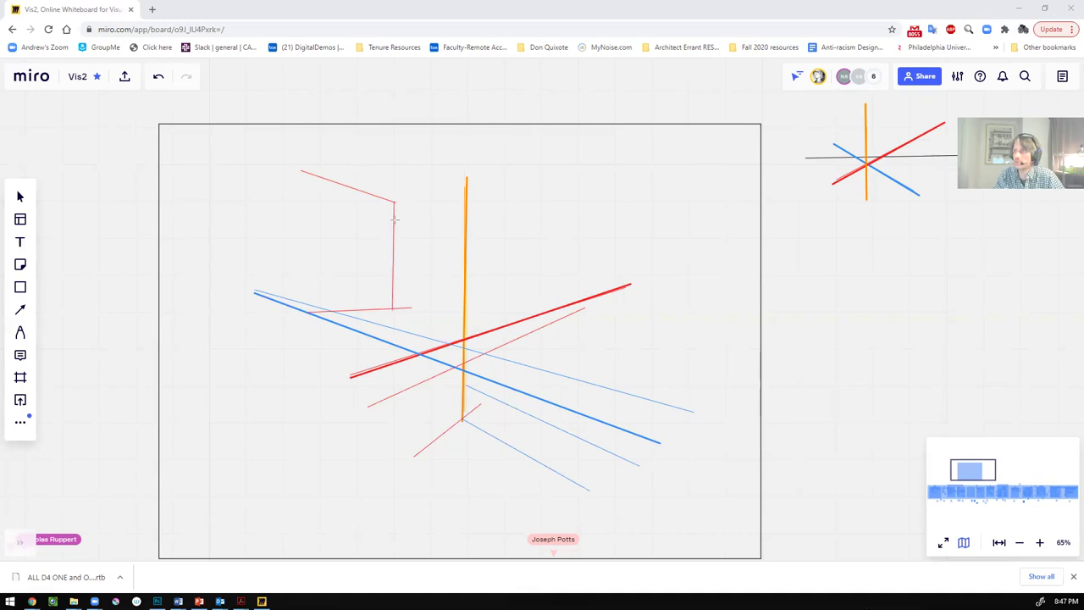
left_click_drag(393, 218, 394, 311)
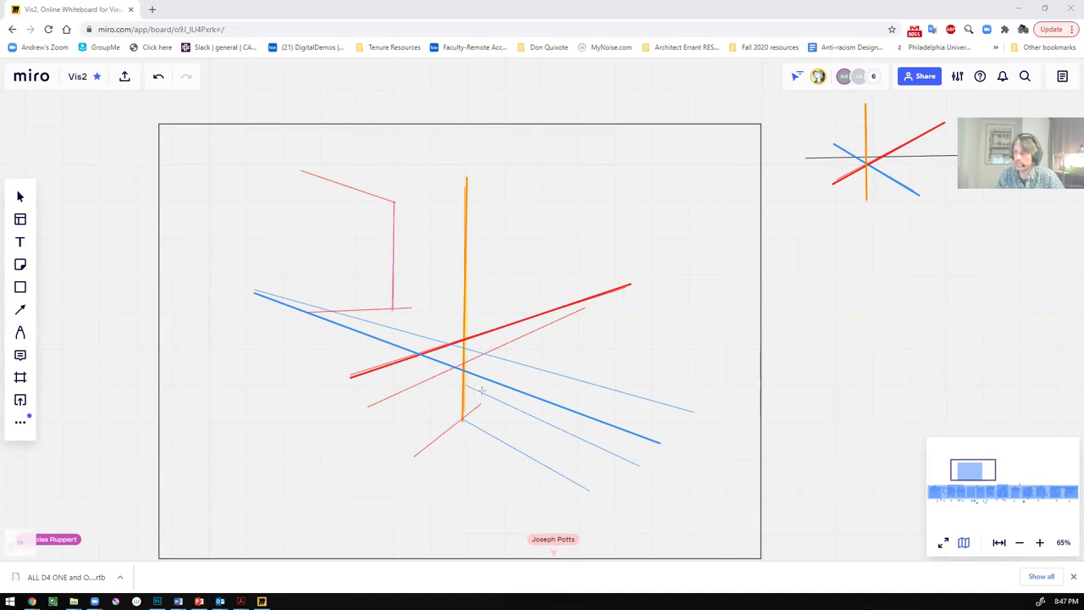
left_click_drag(481, 385, 479, 356)
left_click_drag(394, 203, 392, 306)
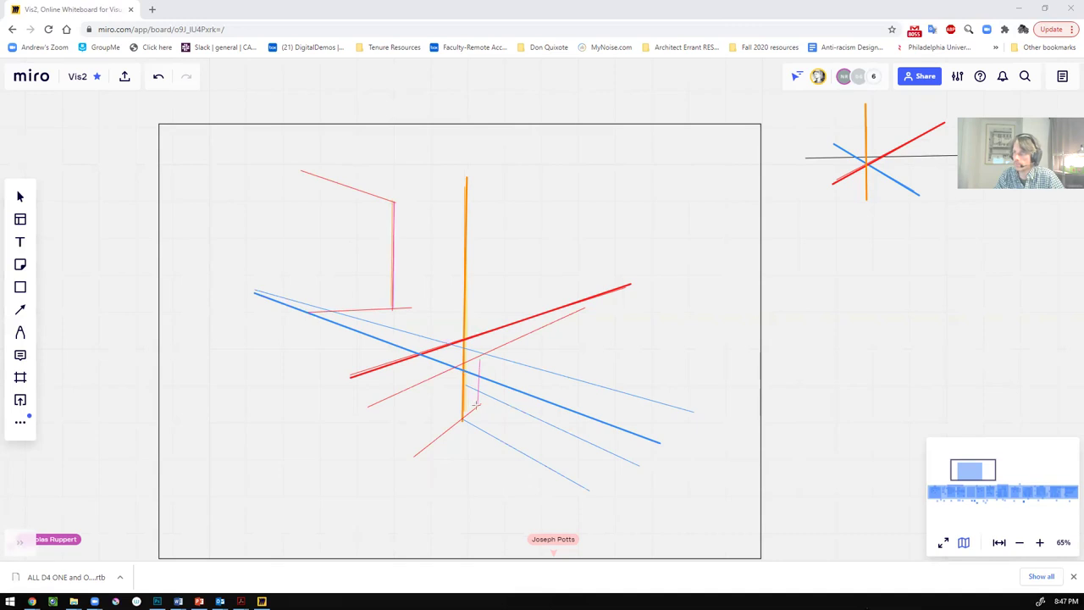
left_click_drag(480, 405, 479, 360)
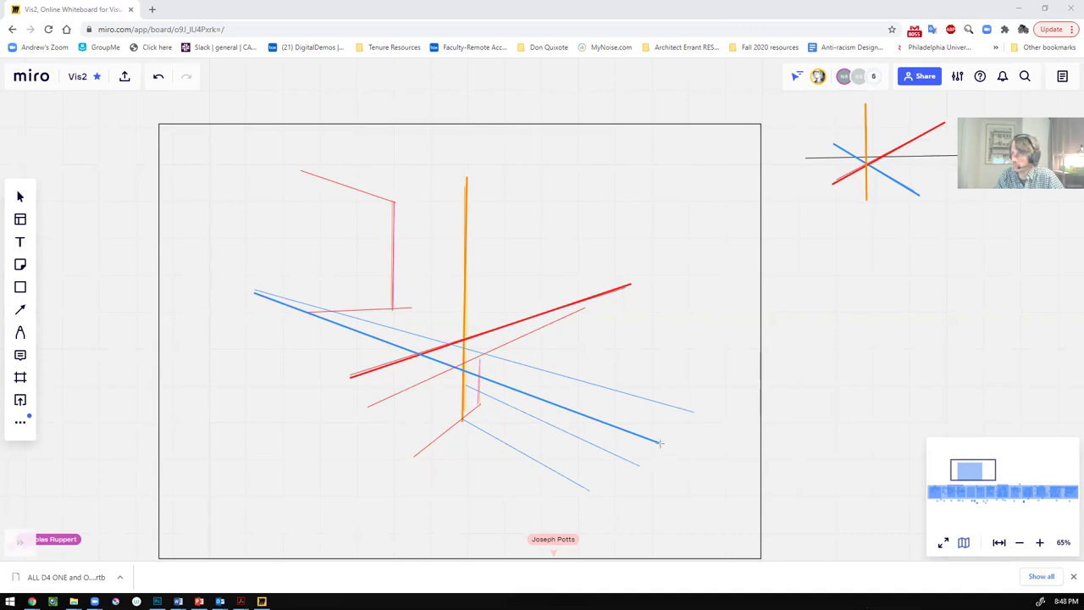
Step: Drop short thin orange verticals from the lower ends of the four blue lines and from the thick red diagonal's lower end
left_click_drag(660, 442, 661, 456)
left_click_drag(694, 412, 694, 427)
mouse_move(638, 466)
left_mouse_down()
mouse_move(638, 493)
mouse_move(588, 501)
left_mouse_up()
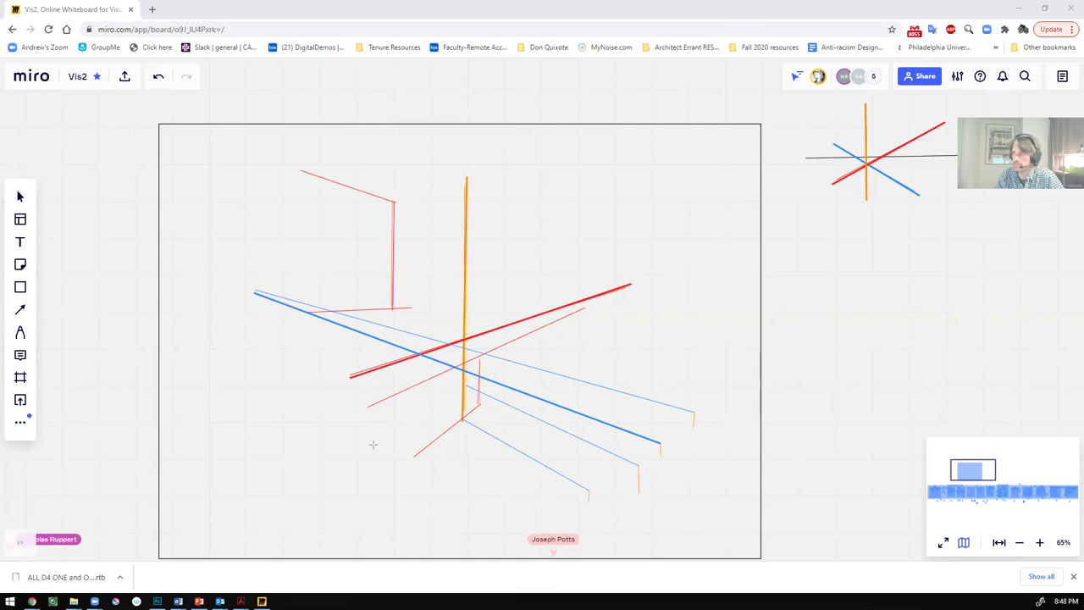
left_click_drag(353, 378, 353, 445)
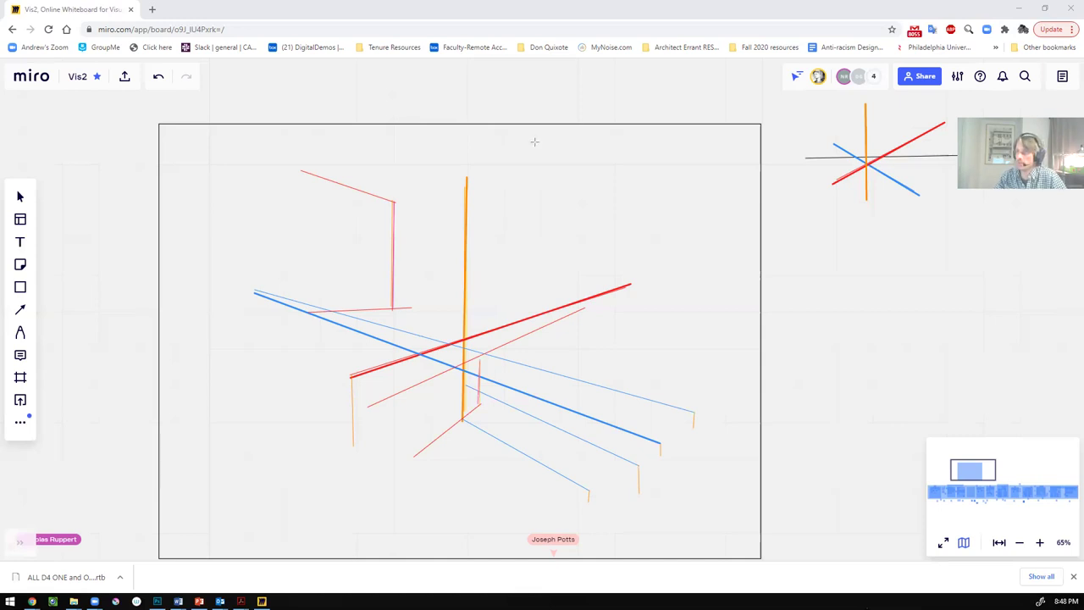
Step: Draw two small thin orange ellipses beside the thick orange vertical and a large tall ellipse around them
mouse_move(503, 210)
left_mouse_down()
mouse_move(507, 245)
mouse_move(496, 211)
left_mouse_up()
left_click(552, 241)
left_click_drag(524, 290, 553, 245)
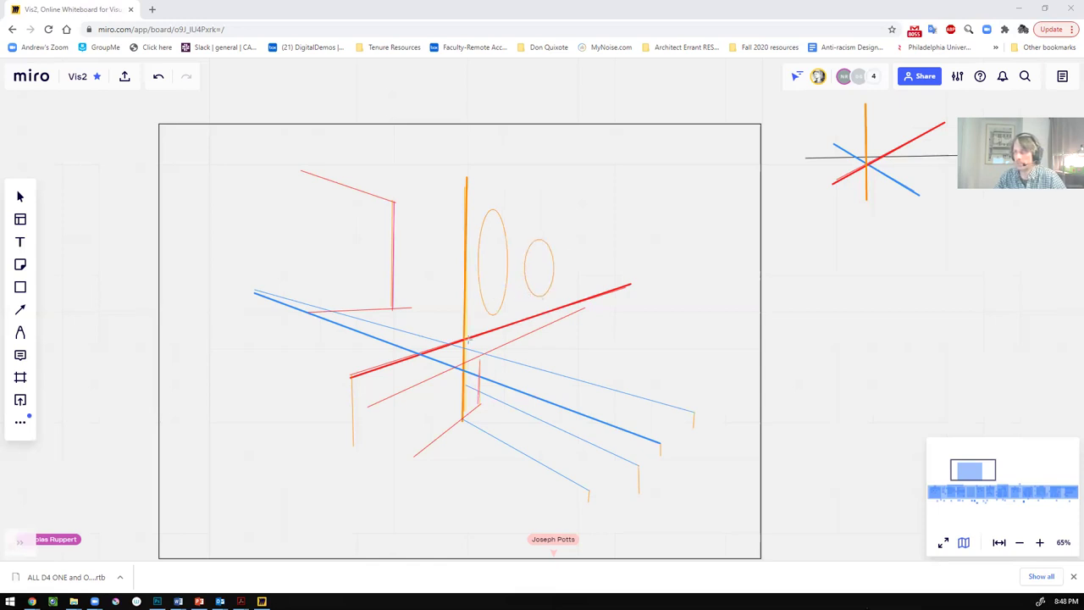
mouse_move(573, 172)
left_mouse_down()
mouse_move(496, 318)
mouse_move(572, 182)
left_mouse_up()
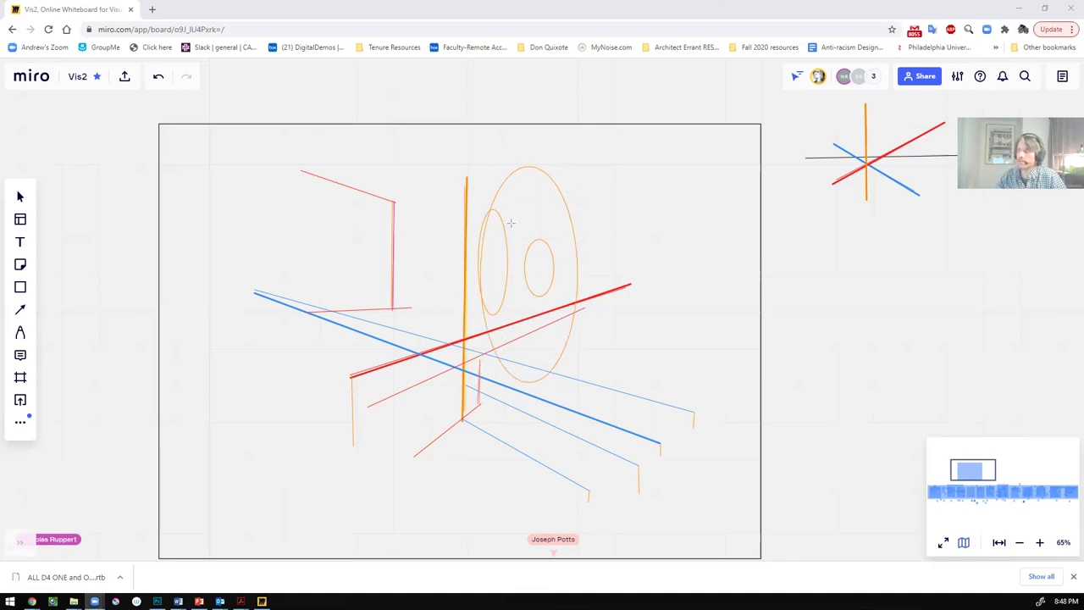
Step: Draw a small ellipse atop the thick orange vertical, red and blue lines rising from it, and a thin orange vertical beyond the large ellipse
left_click_drag(485, 170, 482, 167)
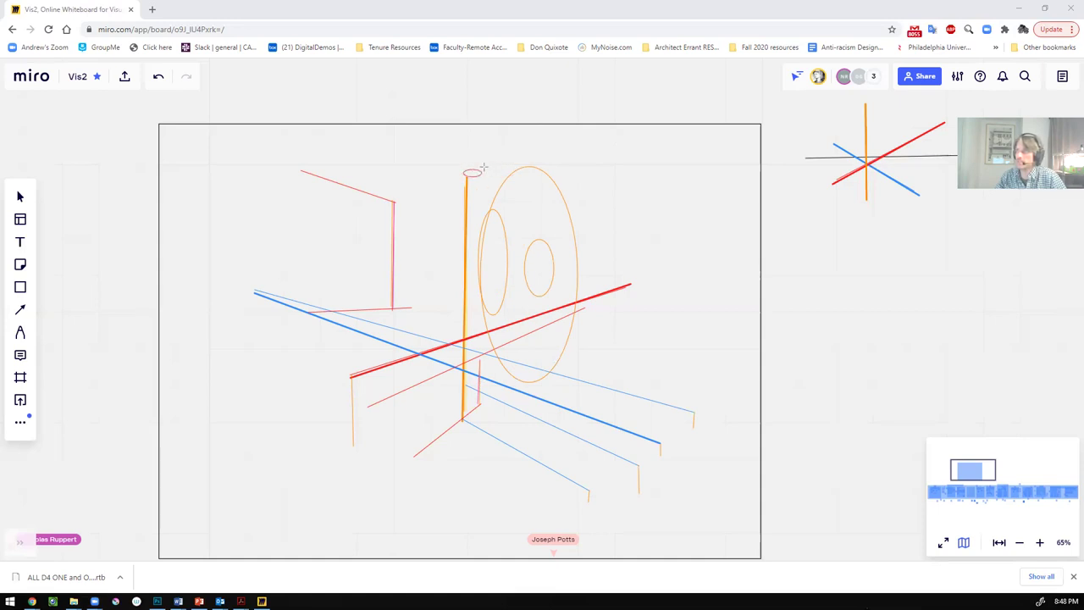
mouse_move(461, 175)
left_mouse_down()
mouse_move(660, 126)
mouse_move(679, 132)
left_mouse_up()
left_click_drag(471, 173, 585, 153)
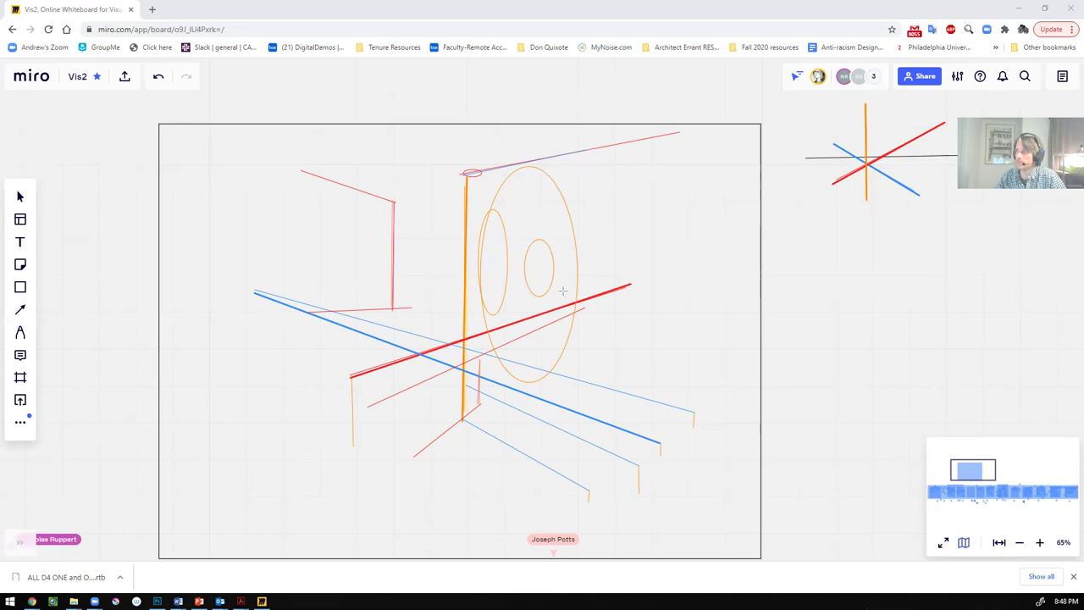
mouse_move(554, 360)
left_mouse_down()
mouse_move(583, 301)
mouse_move(585, 418)
left_mouse_up()
Step: Draw three short thin red lines rising from the feet of the orange verticals at the blue lines' ends
left_click_drag(661, 455, 693, 426)
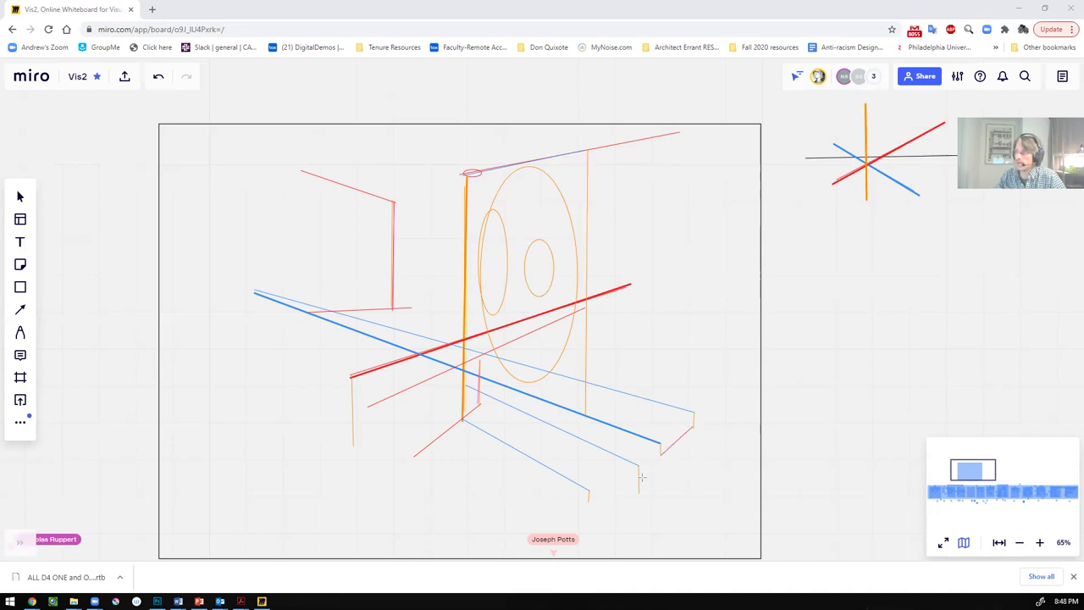
left_click_drag(639, 493, 682, 457)
left_click_drag(590, 499, 623, 476)
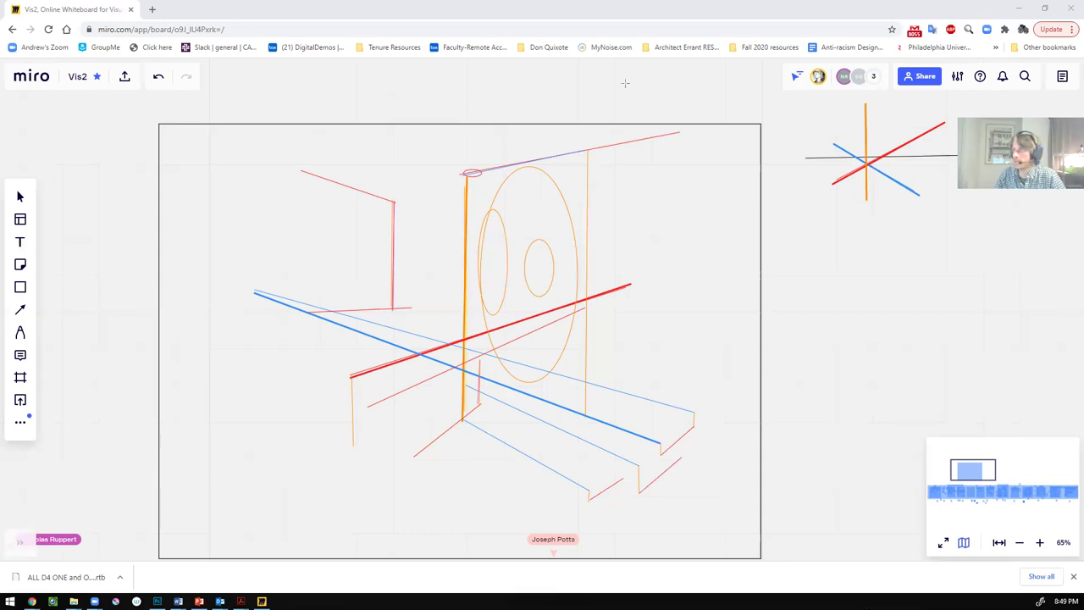
Step: Draw five thick black rectangles over the diagram: one tall around the ellipses, one large lower, two long horizontal and one narrow vertical
left_click_drag(460, 172, 594, 405)
left_click_drag(495, 328, 318, 464)
left_click_drag(679, 382, 452, 440)
left_click_drag(238, 313, 462, 334)
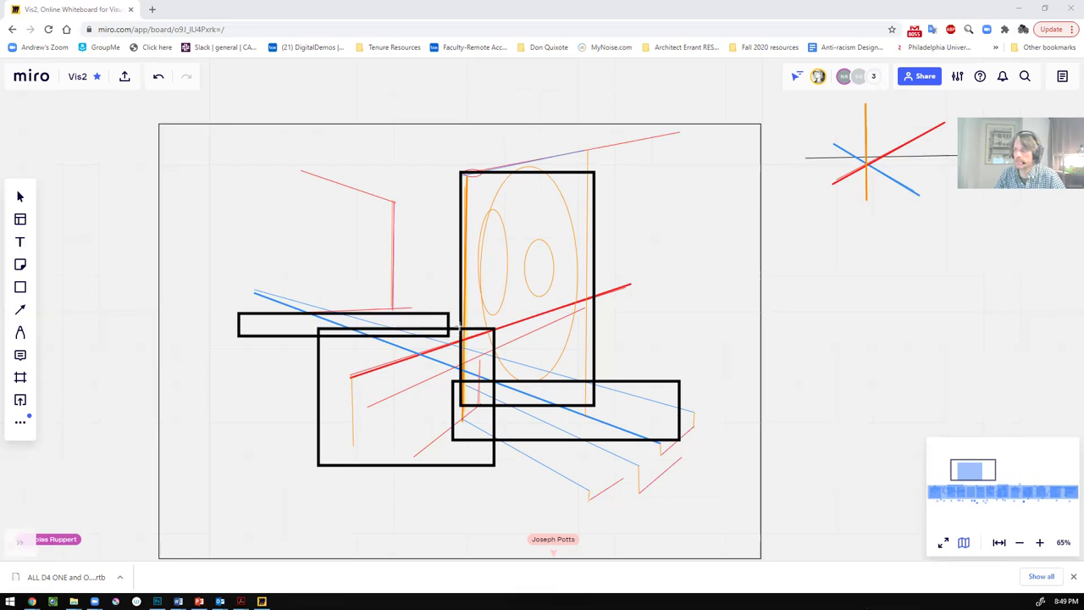
left_click_drag(398, 182, 374, 281)
left_click_drag(368, 326, 376, 321)
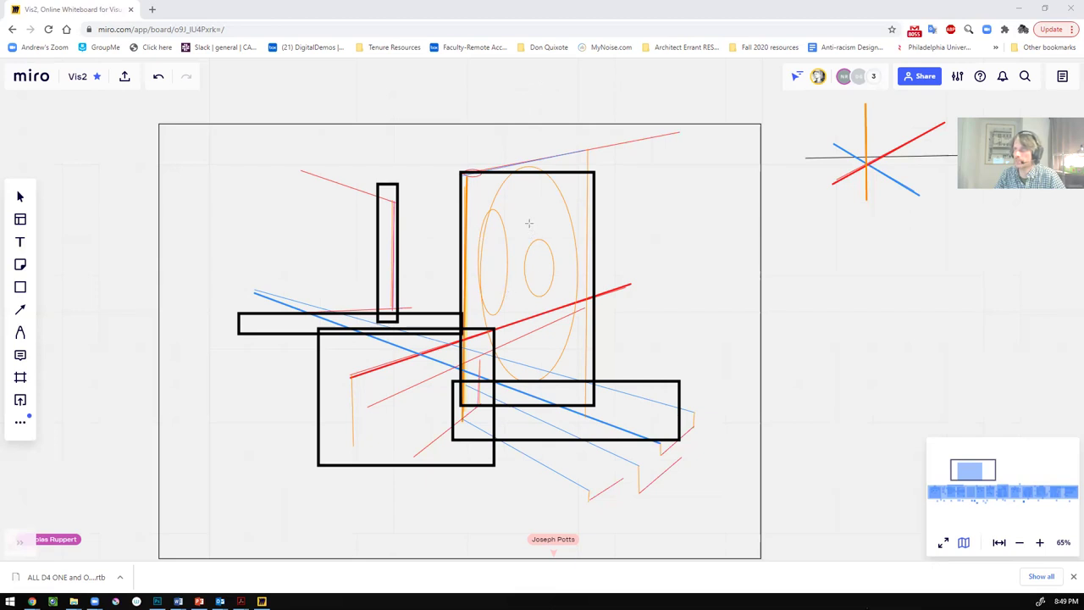
Step: Overlay thinner black rectangles on the line clusters, and divide the large lower-left thick rectangle with thin green vertical and horizontal lines
left_click_drag(564, 225, 429, 388)
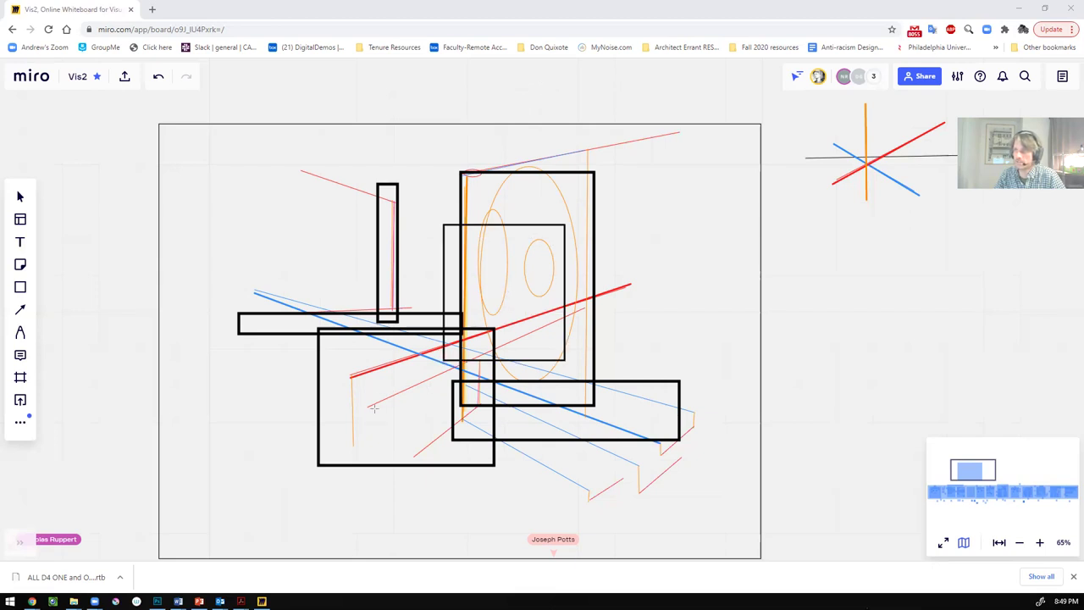
left_click_drag(373, 407, 502, 301)
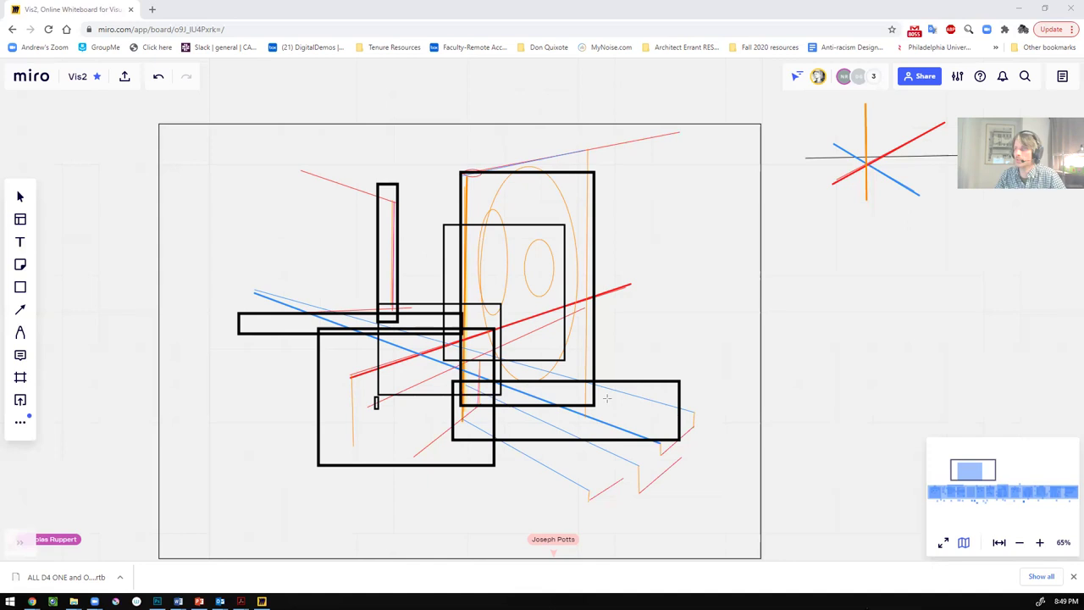
left_click_drag(439, 514, 701, 374)
left_click_drag(647, 276, 545, 324)
left_click_drag(620, 133, 492, 195)
left_click_drag(565, 219, 446, 330)
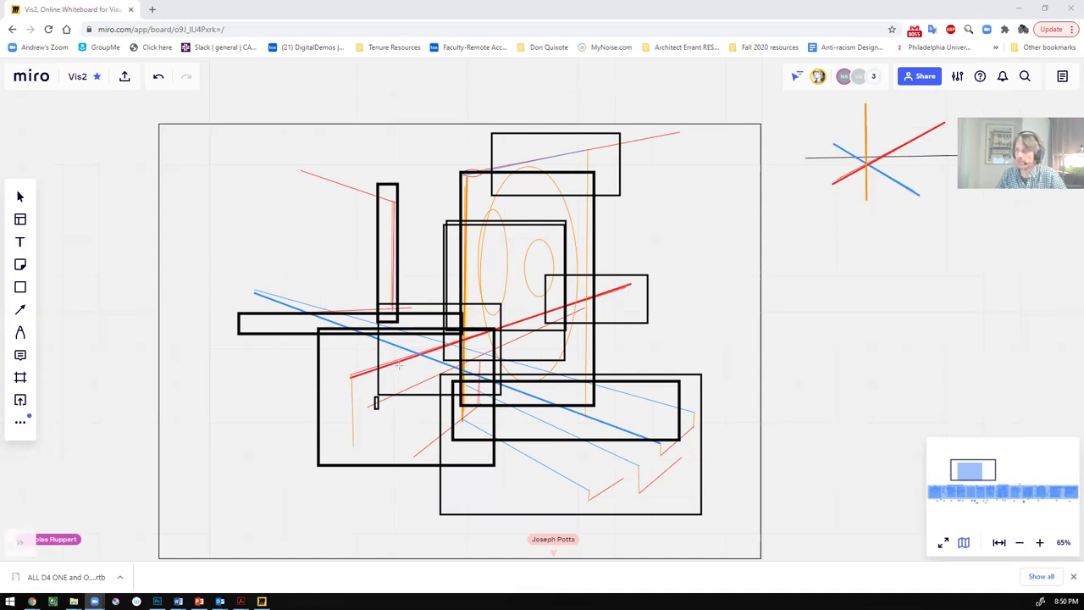
left_click_drag(402, 326, 399, 463)
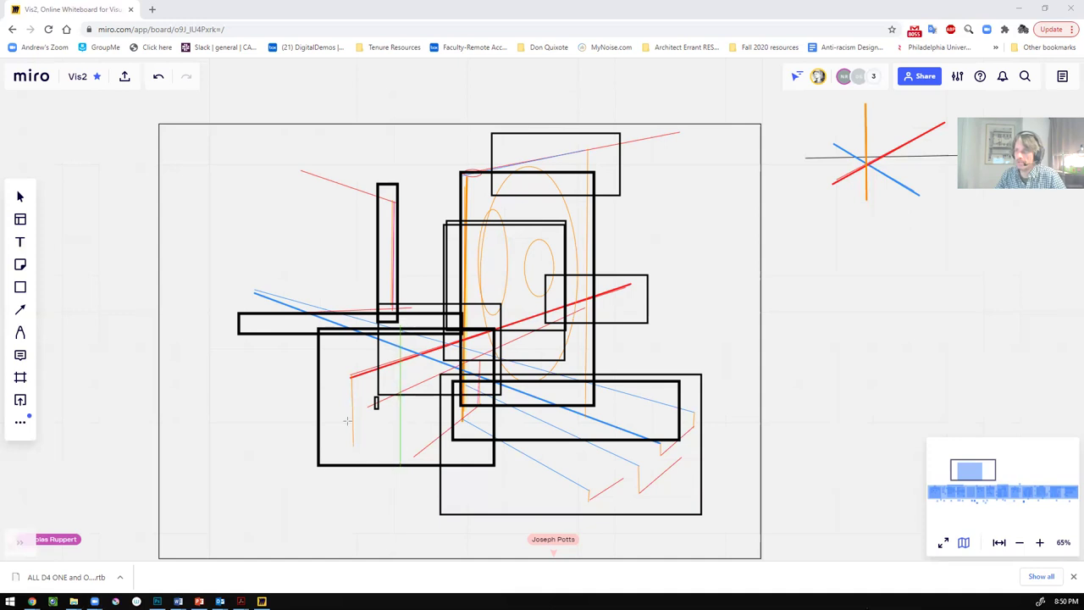
left_click_drag(321, 403, 477, 390)
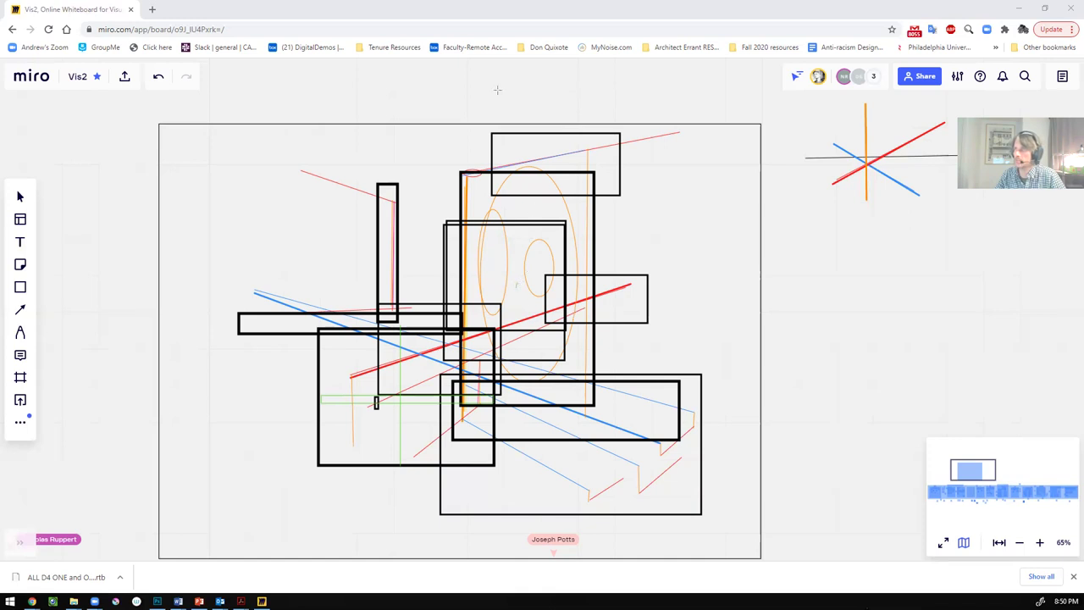
Step: Place eight gold stars on the centres of the overlapping rectangles and the main line crossings
left_click(513, 288)
left_click(600, 303)
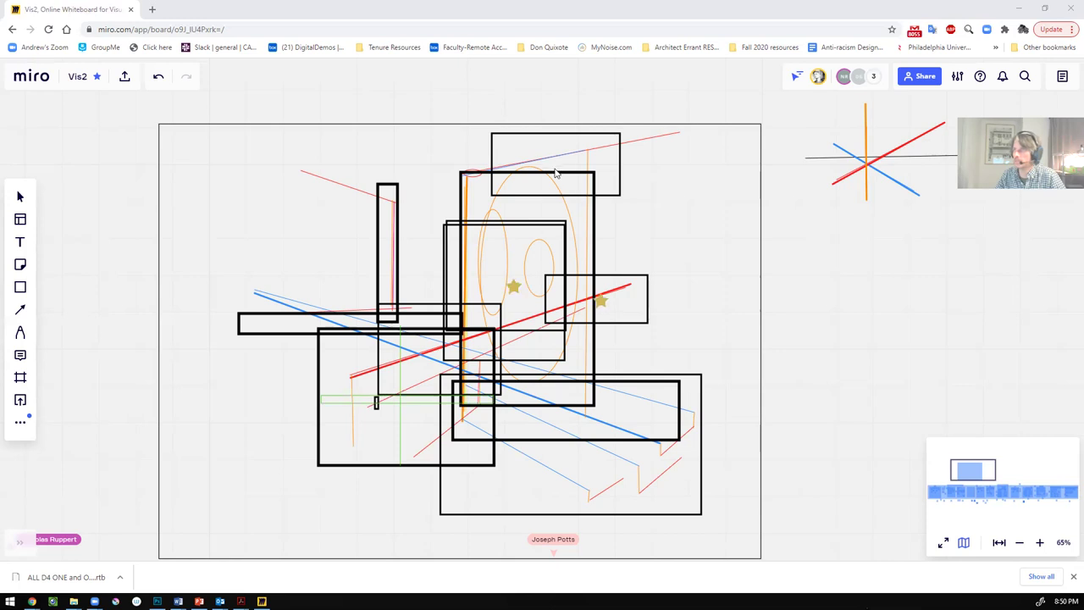
left_click(555, 167)
left_click(430, 354)
left_click(541, 412)
left_click(589, 443)
left_click(401, 391)
left_click(351, 325)
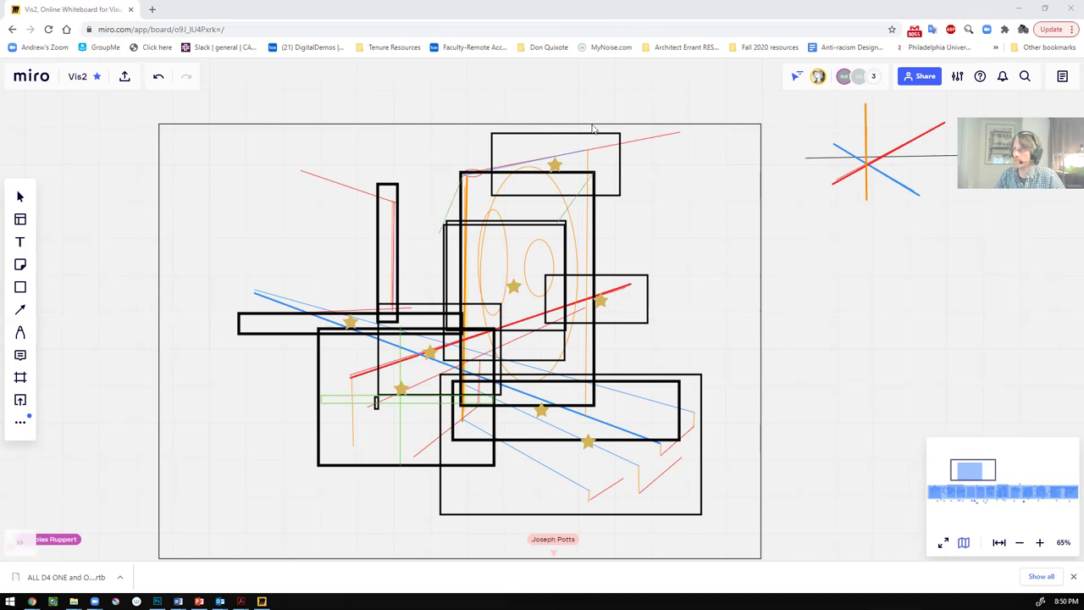
Step: Link the tall rectangle's upper corners to the inner rectangle in green and black, and add thin black lines along the thick diagonals and right orange vertical
left_click_drag(594, 176, 556, 224)
left_click_drag(462, 174, 433, 230)
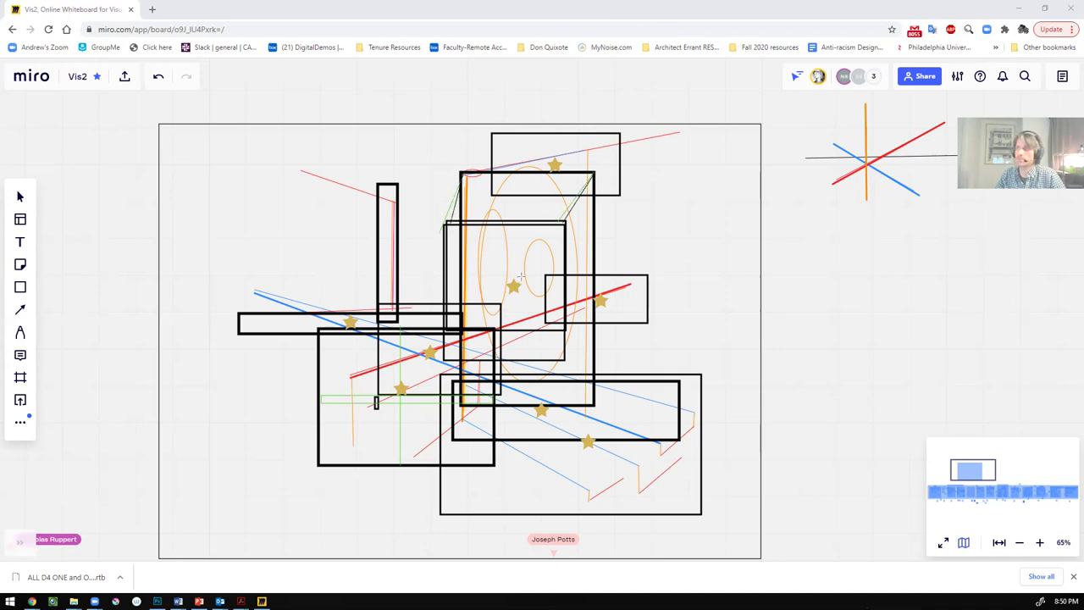
mouse_move(615, 292)
left_mouse_down()
mouse_move(382, 386)
mouse_move(186, 436)
left_mouse_up()
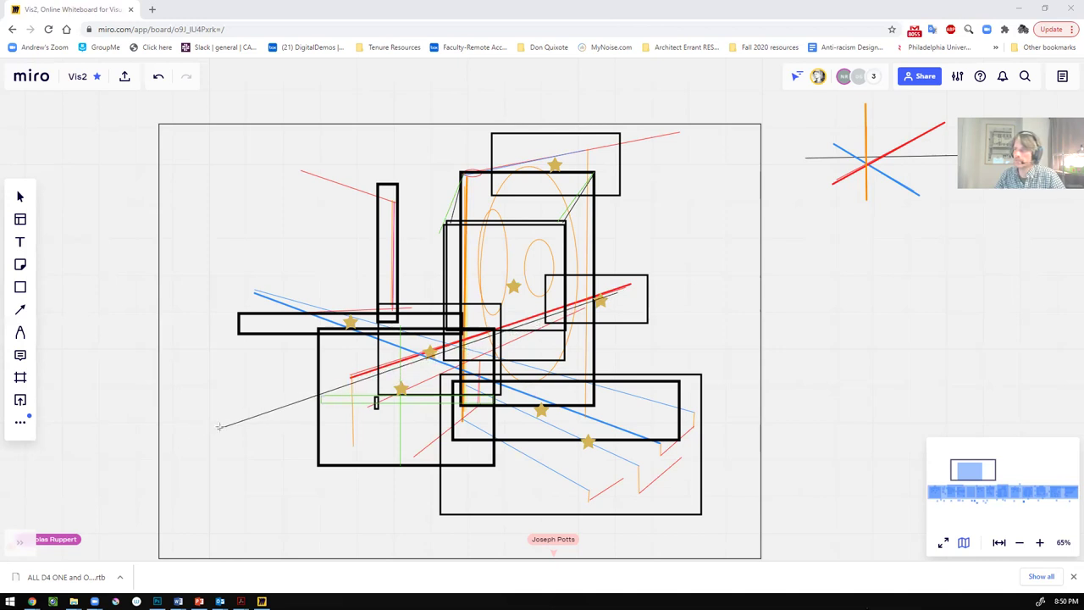
left_click_drag(313, 391, 707, 250)
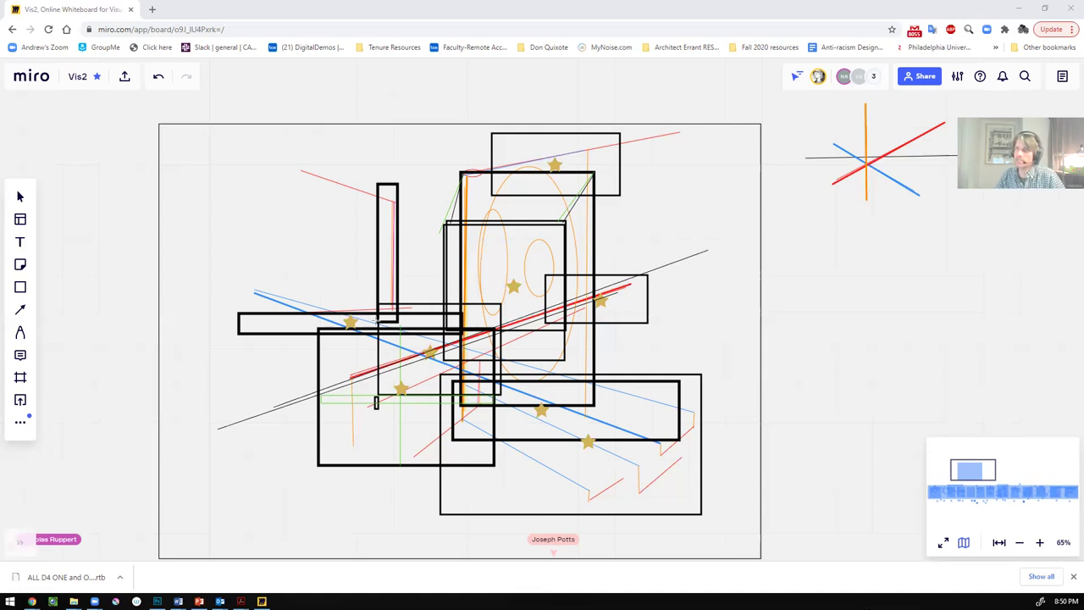
mouse_move(220, 271)
left_mouse_down()
mouse_move(333, 314)
mouse_move(649, 469)
mouse_move(591, 196)
mouse_move(590, 136)
left_mouse_up()
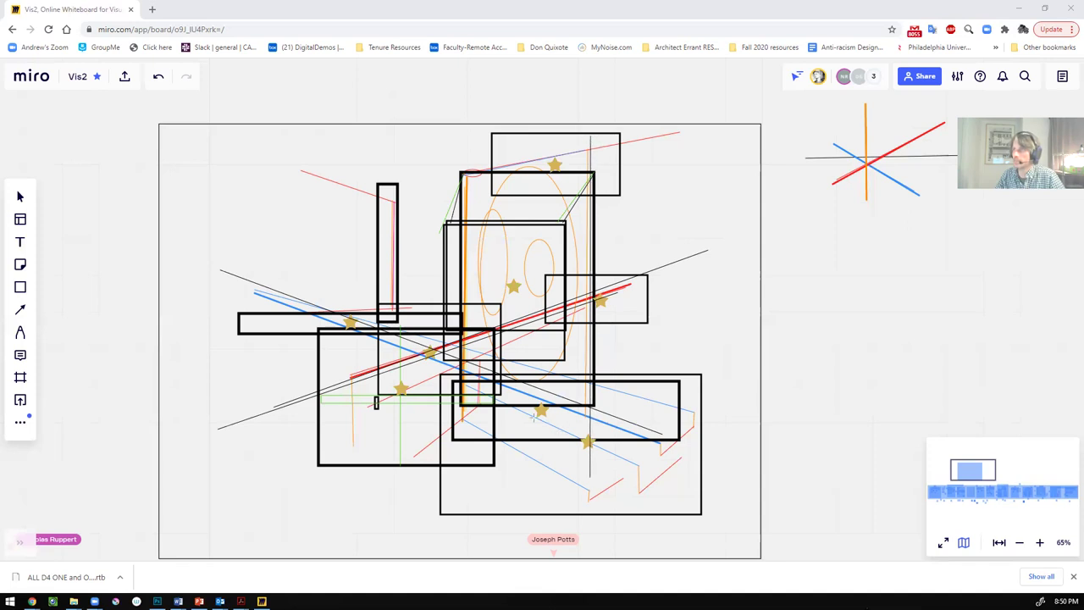
Step: Draw thin black lines fanning down from the uppermost star towards the other stars, plus thin black diagonals descending towards the lowest star
mouse_move(569, 144)
left_mouse_down()
mouse_move(481, 327)
mouse_move(370, 496)
left_mouse_up()
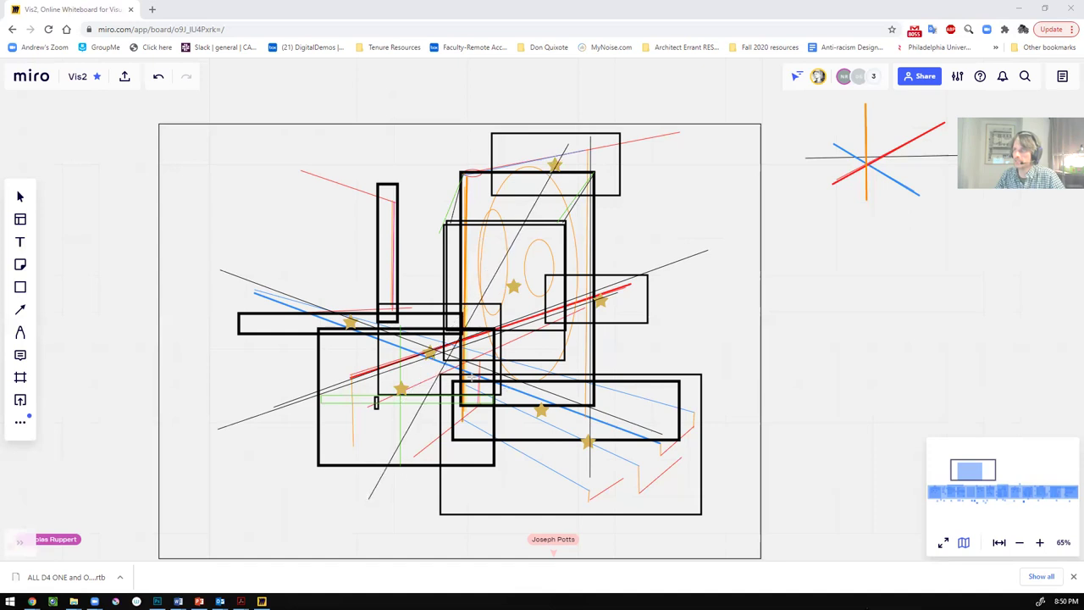
mouse_move(379, 430)
left_mouse_down()
mouse_move(555, 196)
mouse_move(568, 139)
left_mouse_up()
left_click_drag(603, 310, 559, 144)
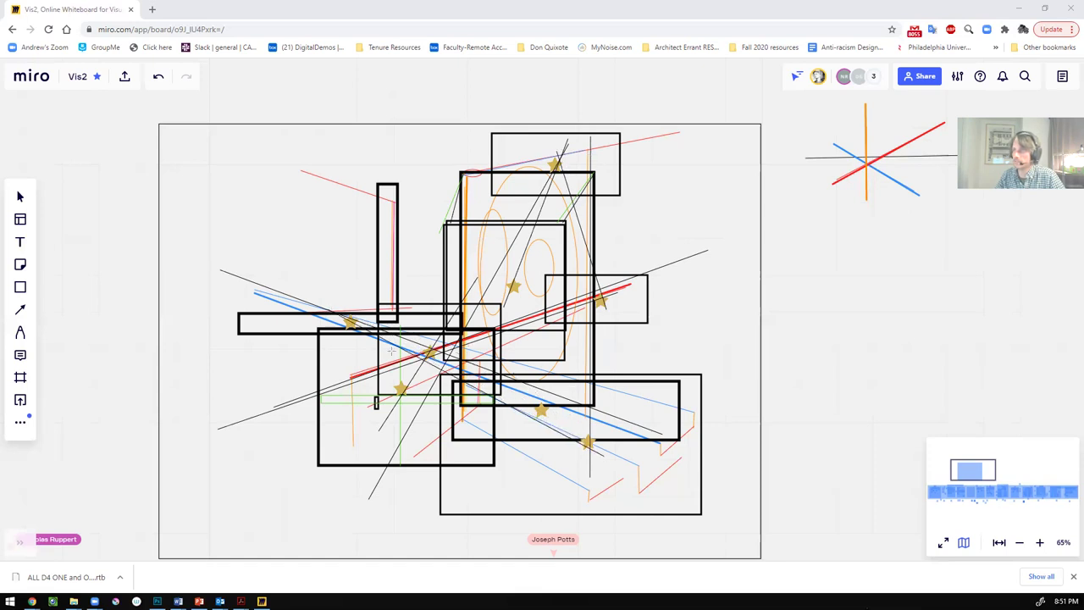
left_click_drag(358, 362, 591, 480)
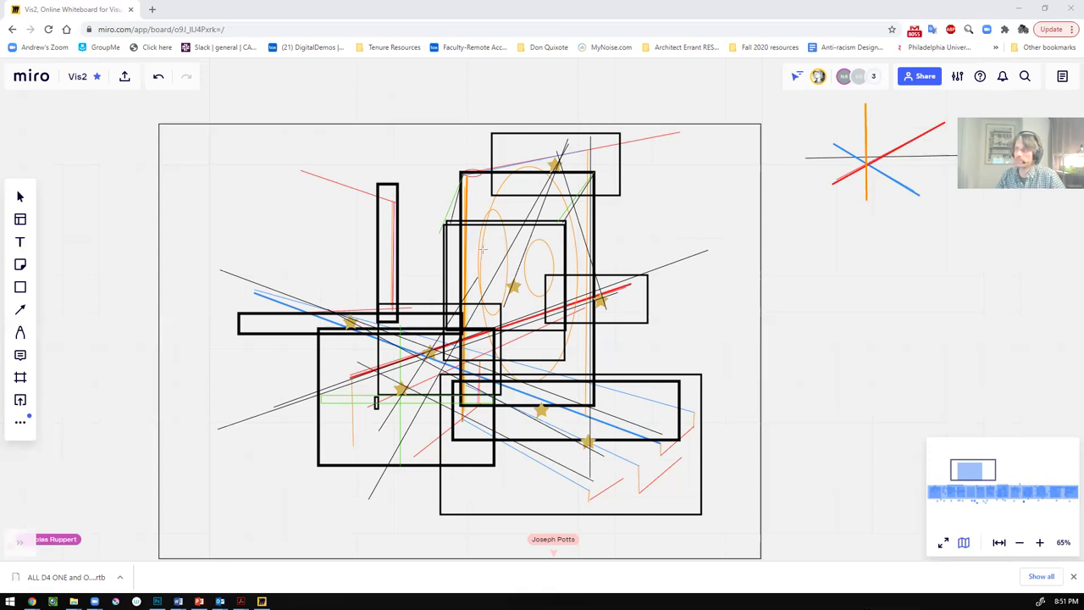
Step: Draw two near-parallel thin black lines through the rightmost star, and another thin black line along each of the thick red and blue diagonals
left_click_drag(383, 252, 555, 302)
mouse_move(610, 326)
left_mouse_down()
mouse_move(669, 343)
mouse_move(627, 313)
mouse_move(635, 310)
left_mouse_up()
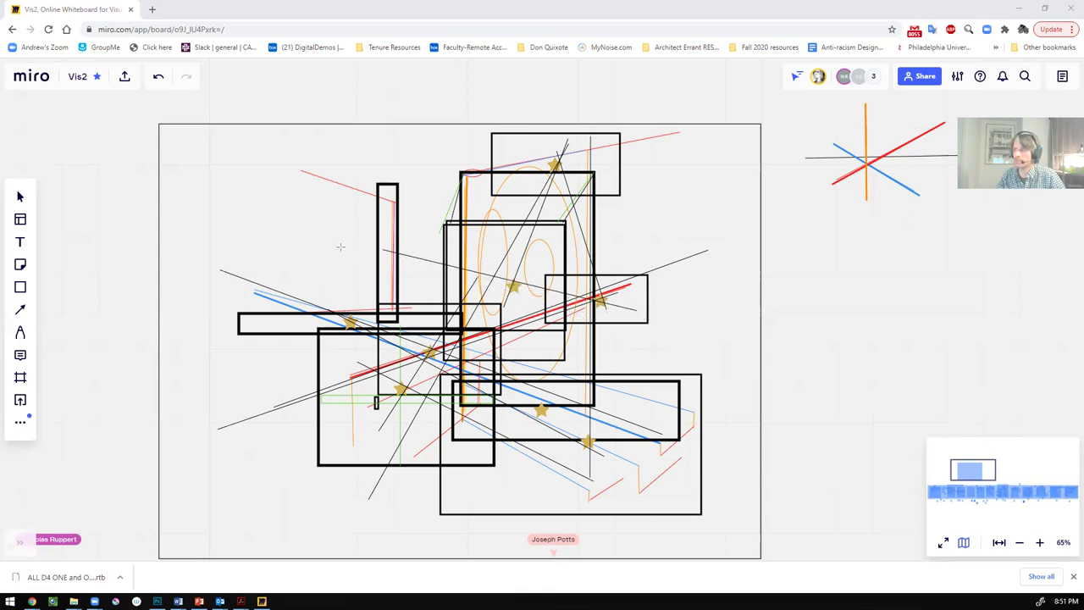
left_click_drag(322, 233, 649, 309)
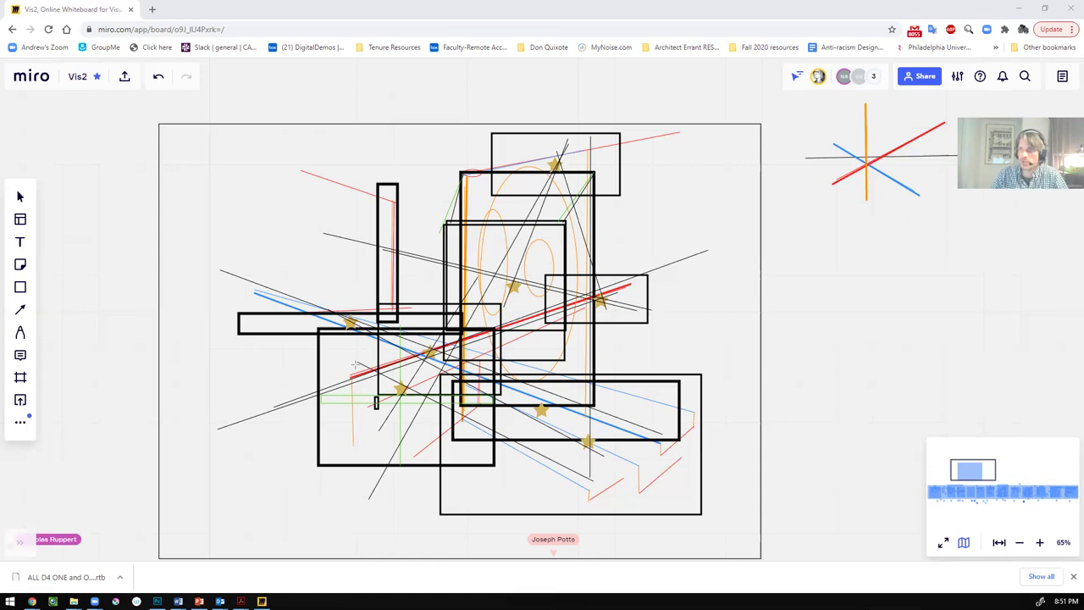
left_click_drag(336, 378, 700, 262)
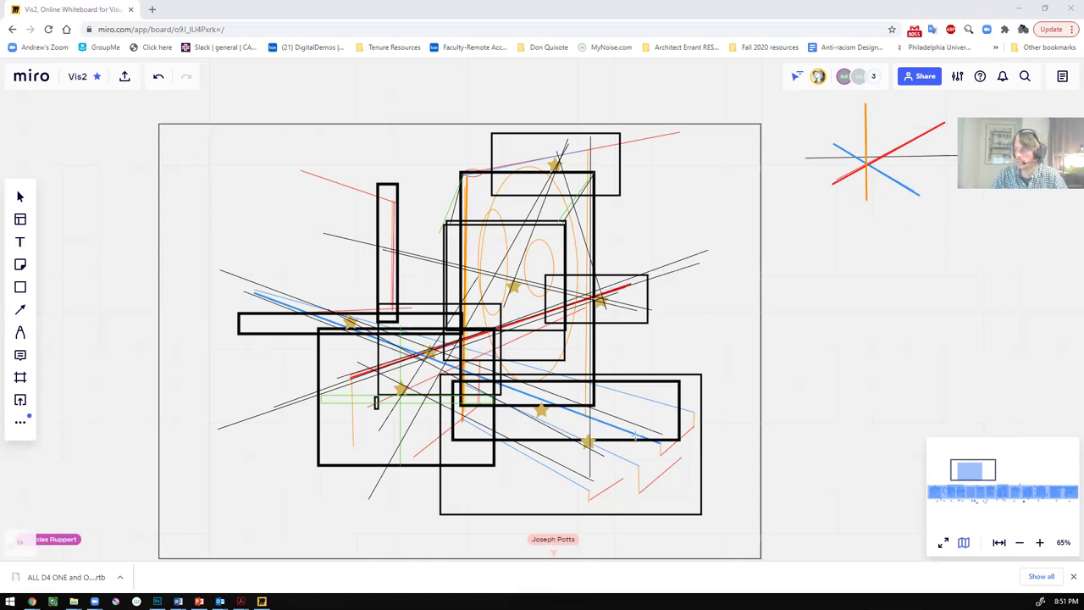
Step: Add thin black lines along the blue diagonal, beside the short red strokes at its lower end, and slanting down past the tall rectangle's upper corners
mouse_move(244, 291)
left_mouse_down()
mouse_move(704, 415)
mouse_move(579, 509)
mouse_move(646, 486)
left_mouse_up()
left_click_drag(701, 445, 616, 508)
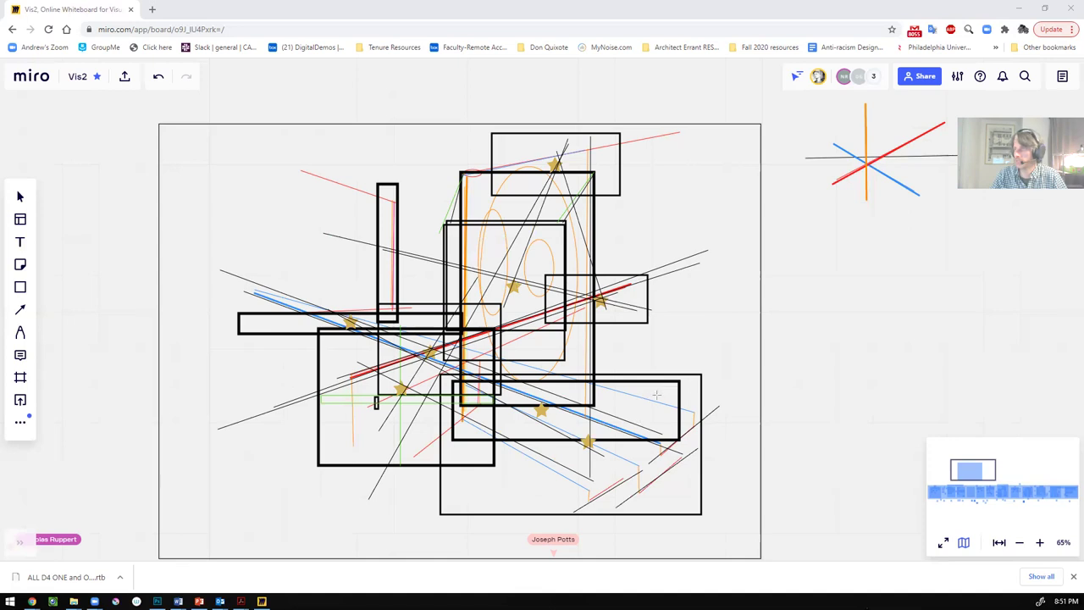
left_click_drag(720, 353, 653, 396)
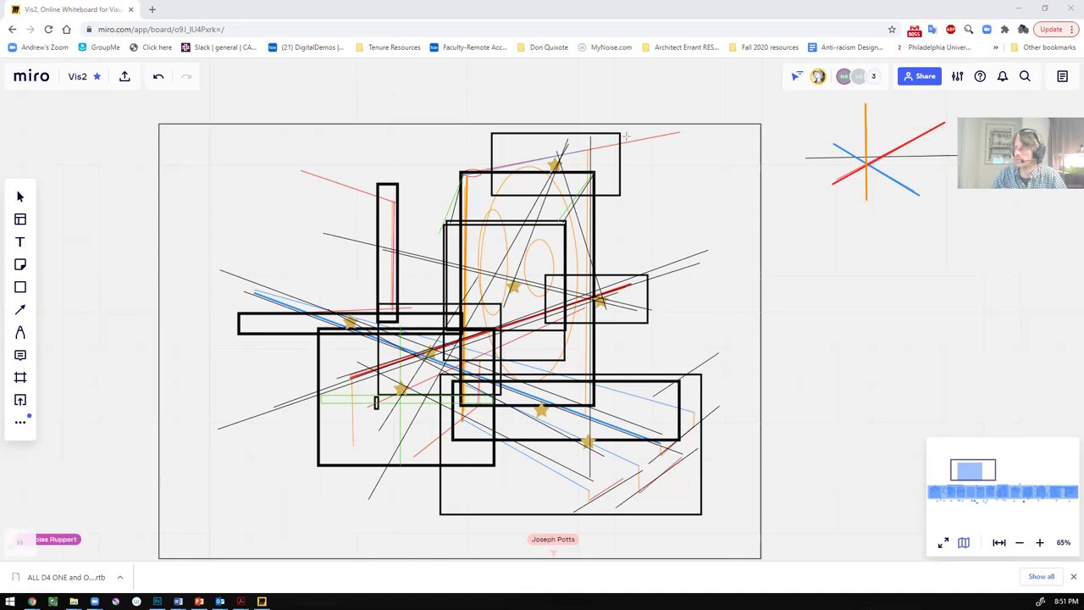
left_click_drag(631, 132, 519, 273)
left_click_drag(510, 124, 401, 277)
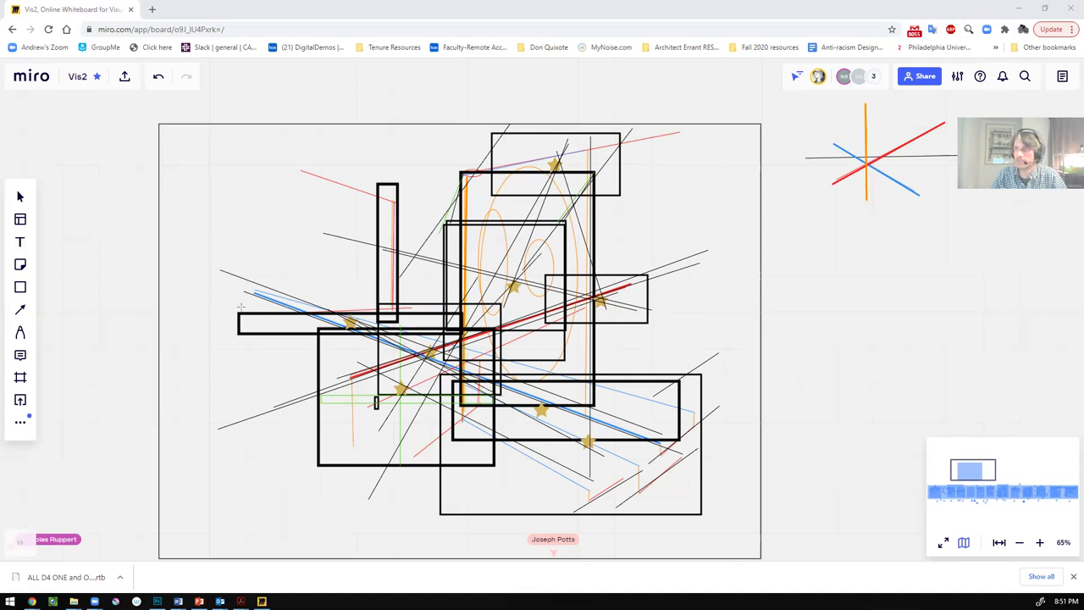
Step: Add thin black lines through the long horizontal bar, across the lower-left rectangle, near the thick orange vertical's base and over the wide lower rectangle
left_click_drag(235, 298, 324, 339)
left_click_drag(362, 296, 396, 302)
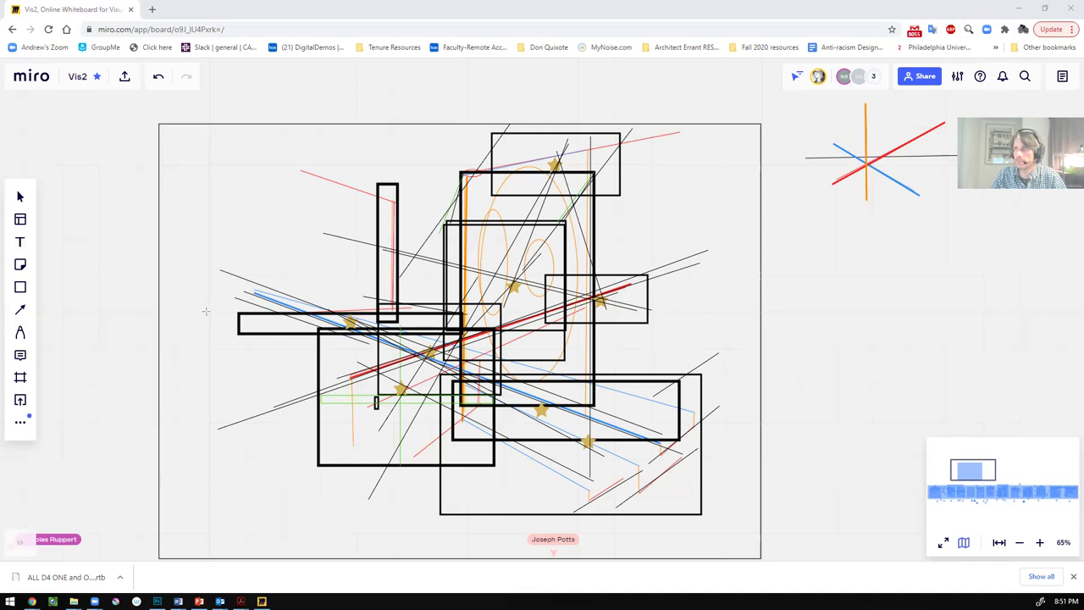
left_click_drag(208, 311, 359, 322)
left_click_drag(312, 465, 568, 361)
left_click_drag(462, 437, 487, 357)
left_click_drag(574, 390, 706, 462)
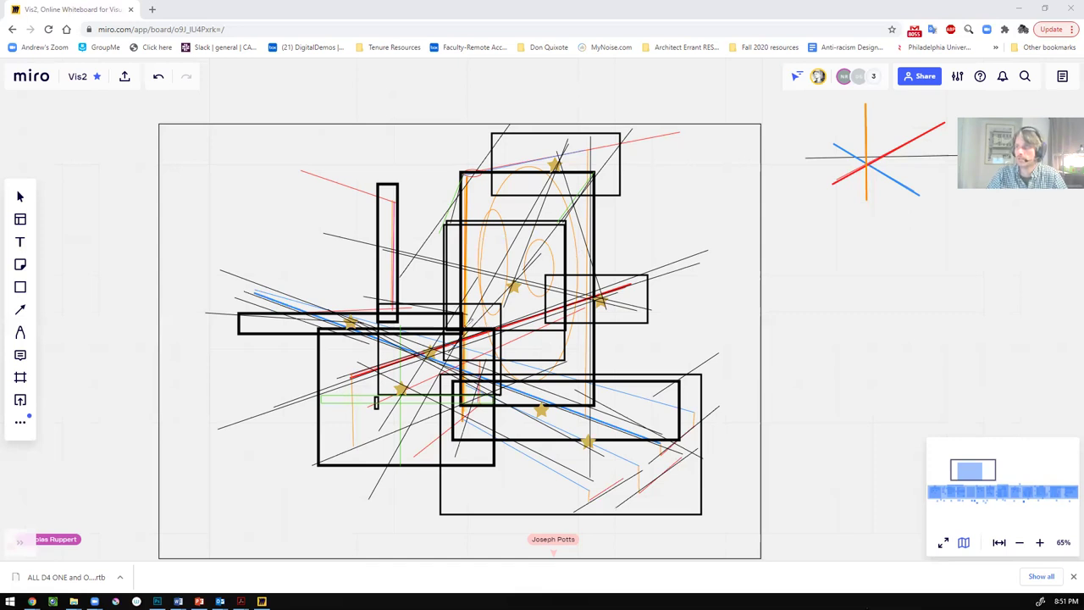
Step: Sketch thick black freehand shapes over the central tall and inner rectangles and around the narrow upright rectangle
mouse_move(462, 300)
left_mouse_down()
mouse_move(455, 224)
mouse_move(471, 227)
mouse_move(535, 180)
mouse_move(454, 232)
mouse_move(517, 189)
mouse_move(534, 324)
mouse_move(475, 362)
mouse_move(510, 375)
mouse_move(555, 415)
mouse_move(566, 159)
mouse_move(519, 182)
left_mouse_up()
mouse_move(472, 321)
left_mouse_down()
mouse_move(472, 254)
mouse_move(512, 340)
left_mouse_up()
mouse_move(468, 246)
left_mouse_down()
mouse_move(510, 215)
mouse_move(513, 330)
left_mouse_up()
mouse_move(374, 188)
left_mouse_down()
mouse_move(376, 329)
mouse_move(399, 324)
left_mouse_up()
mouse_move(401, 243)
left_mouse_down()
mouse_move(397, 168)
mouse_move(370, 322)
left_mouse_up()
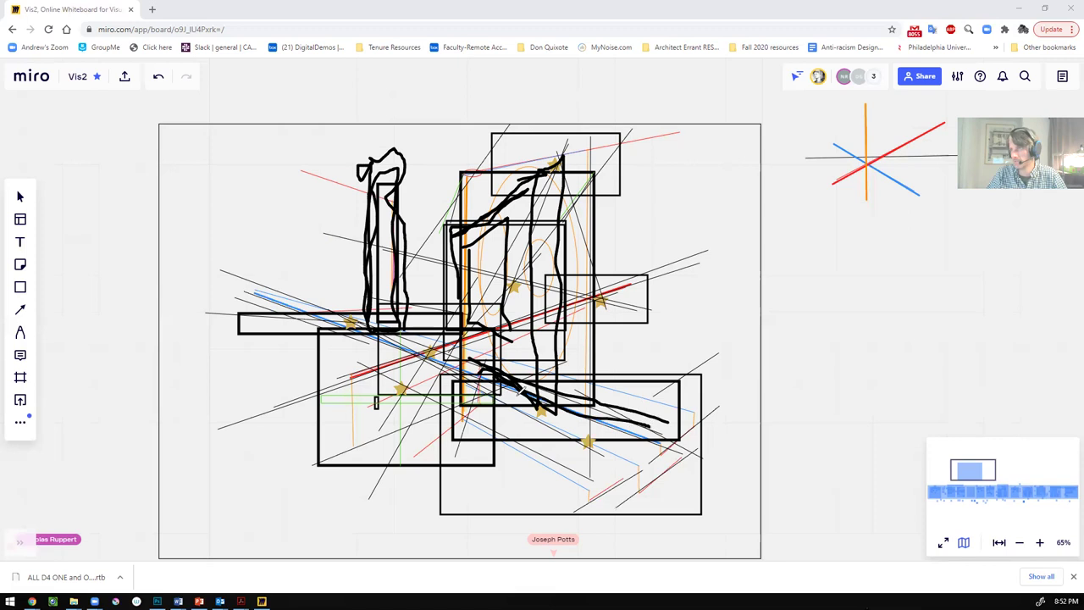
Step: Sketch thick black freehand strokes across the wide lower rectangles and narrow upright loops along the tall rectangle's right edge
left_click_drag(517, 388, 625, 463)
mouse_move(500, 411)
left_mouse_down()
mouse_move(563, 479)
mouse_move(503, 466)
mouse_move(505, 496)
mouse_move(563, 480)
mouse_move(626, 436)
mouse_move(631, 396)
left_mouse_up()
mouse_move(580, 333)
left_mouse_down()
mouse_move(569, 342)
mouse_move(581, 324)
mouse_move(586, 214)
left_mouse_up()
mouse_move(597, 206)
left_mouse_down()
mouse_move(606, 366)
mouse_move(593, 217)
left_mouse_up()
mouse_move(584, 203)
left_mouse_down()
mouse_move(563, 308)
mouse_move(573, 449)
mouse_move(605, 320)
left_mouse_up()
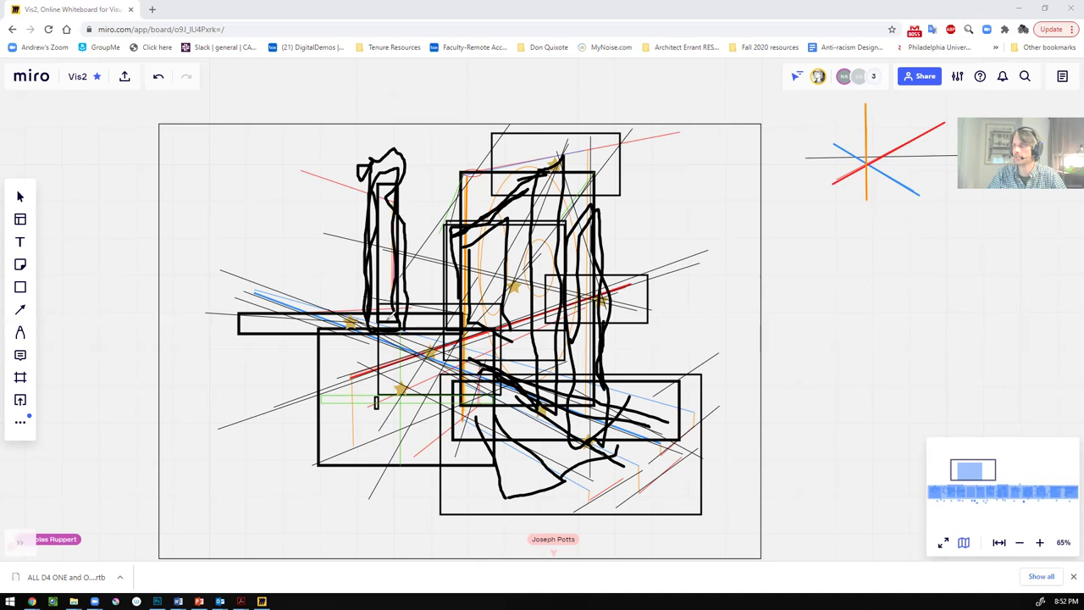
Step: Sketch thick black wedges below the long horizontal bar, a bracket above it, and a long diagonal rising past the tall rectangle's right edge
mouse_move(451, 303)
left_mouse_down()
mouse_move(322, 330)
mouse_move(228, 331)
mouse_move(327, 393)
mouse_move(306, 388)
mouse_move(466, 335)
mouse_move(285, 402)
mouse_move(244, 351)
mouse_move(305, 407)
mouse_move(492, 330)
left_mouse_up()
left_click_drag(352, 386, 442, 457)
left_click_drag(490, 327, 422, 361)
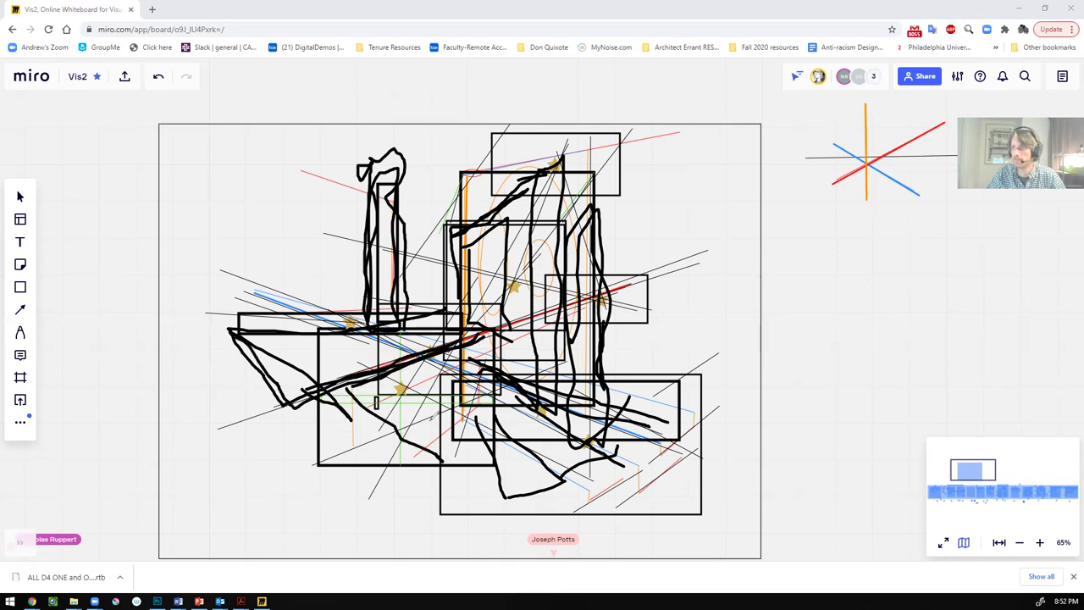
mouse_move(446, 408)
left_mouse_down()
mouse_move(382, 448)
mouse_move(364, 403)
mouse_move(369, 437)
left_mouse_up()
mouse_move(356, 386)
left_mouse_down()
mouse_move(381, 428)
mouse_move(263, 360)
mouse_move(300, 398)
mouse_move(337, 381)
left_mouse_up()
mouse_move(302, 323)
left_mouse_down()
mouse_move(301, 252)
mouse_move(471, 241)
left_mouse_up()
left_click_drag(566, 271, 644, 222)
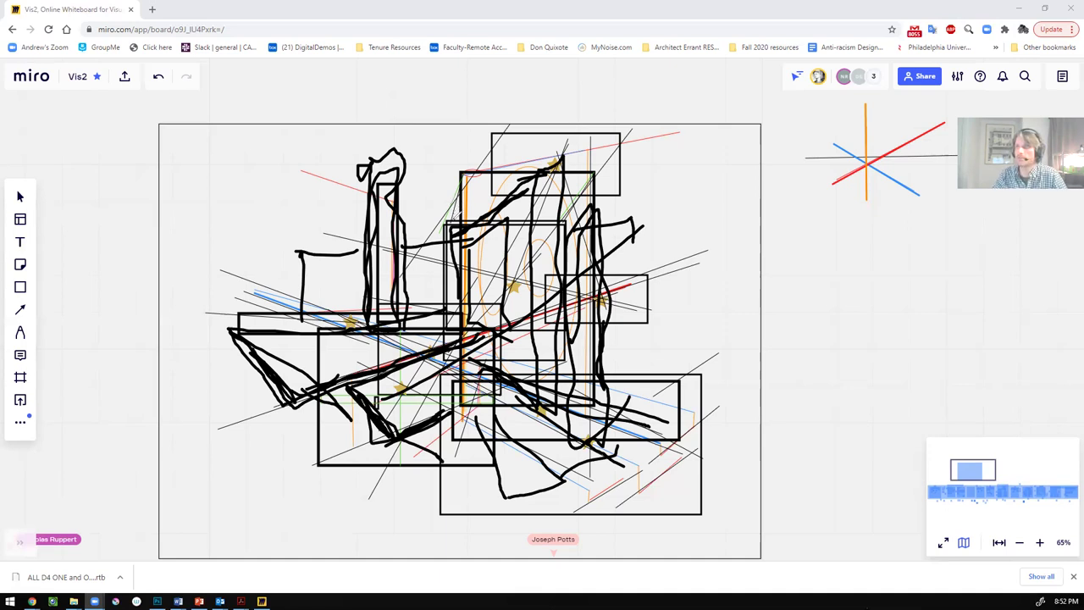
Step: Trace the composition's stepped outer silhouette in thick purple and red, and outline the narrow upright rectangle in red
mouse_move(460, 173)
left_mouse_down()
mouse_move(457, 222)
mouse_move(439, 225)
mouse_move(451, 295)
left_mouse_up()
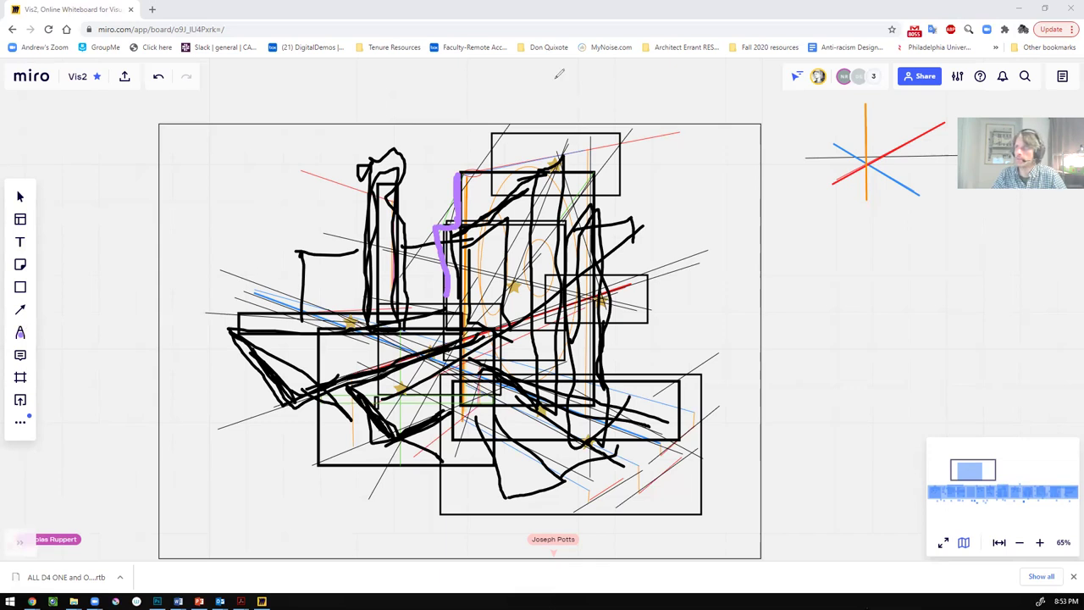
left_click(58, 426)
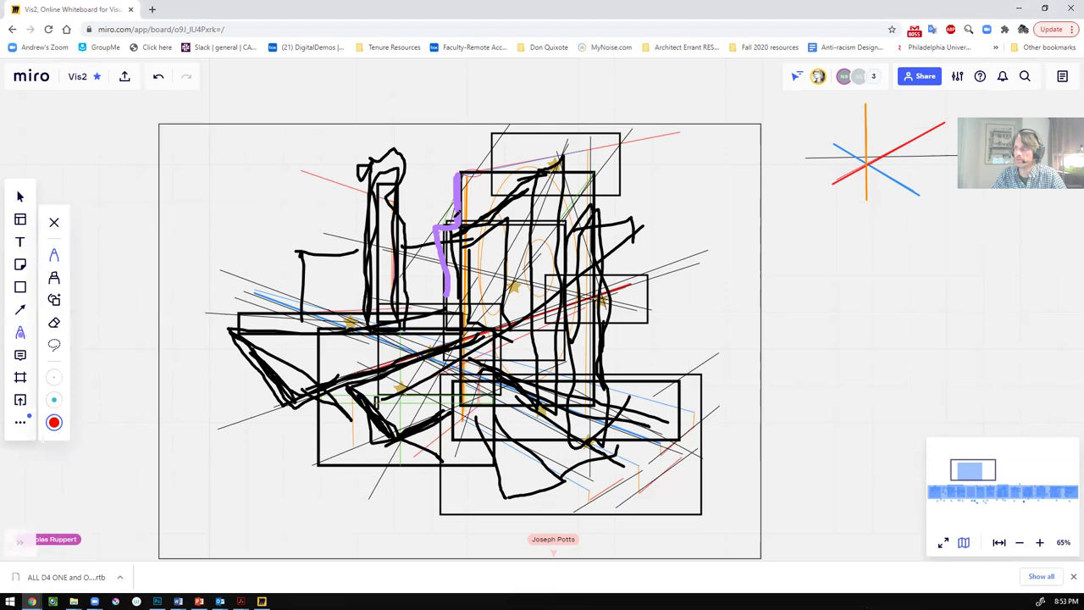
mouse_move(435, 223)
left_mouse_down()
mouse_move(452, 217)
mouse_move(390, 317)
mouse_move(339, 318)
mouse_move(314, 415)
mouse_move(490, 465)
mouse_move(511, 433)
mouse_move(687, 430)
left_mouse_up()
left_click_drag(686, 373, 604, 388)
left_click_drag(642, 319, 608, 273)
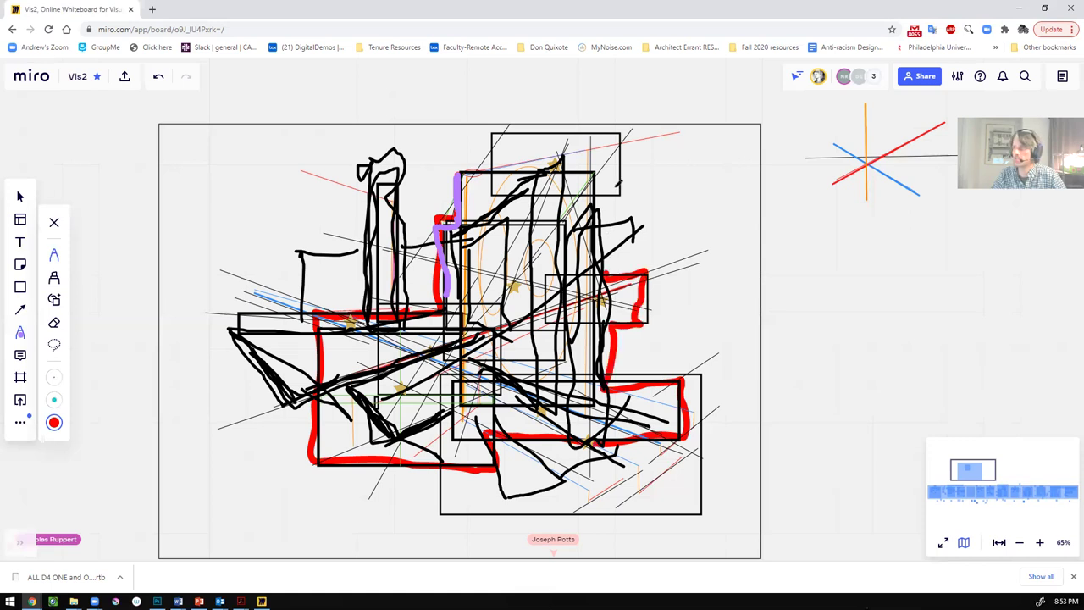
mouse_move(618, 182)
left_mouse_down()
mouse_move(620, 164)
mouse_move(461, 174)
left_mouse_up()
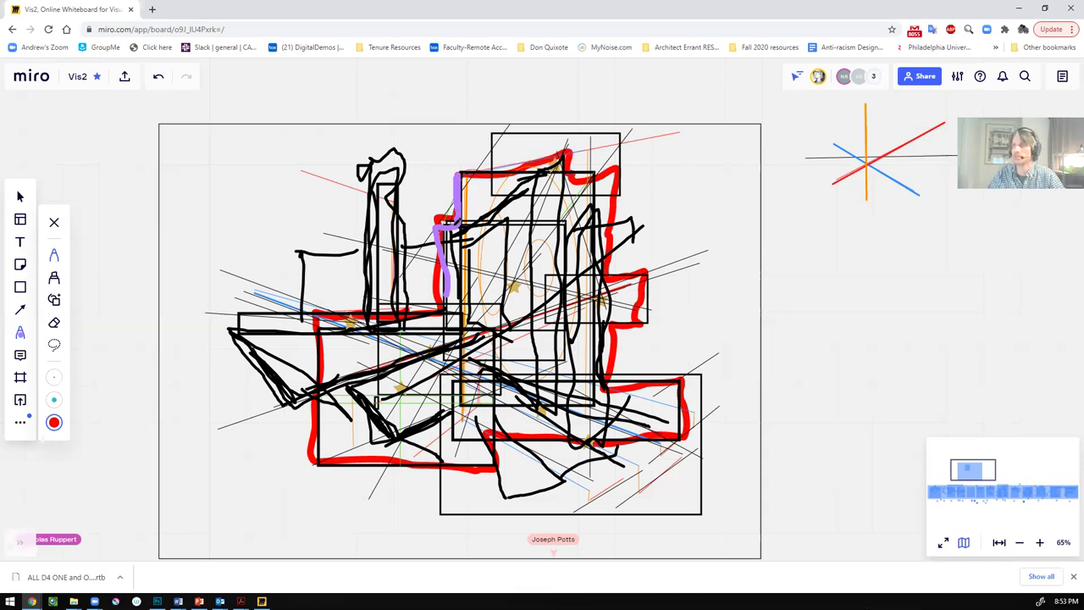
left_click_drag(378, 181, 386, 268)
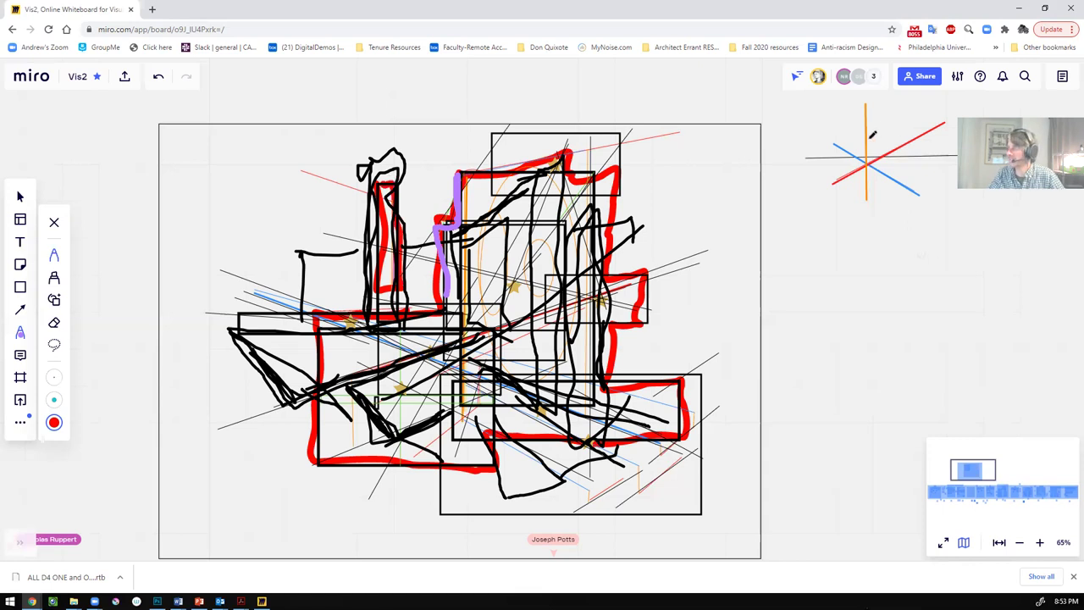
Step: Draw a red figure with two upper lobes over the small axis sketch and flank it with cyan wing shapes
left_click_drag(857, 121, 864, 142)
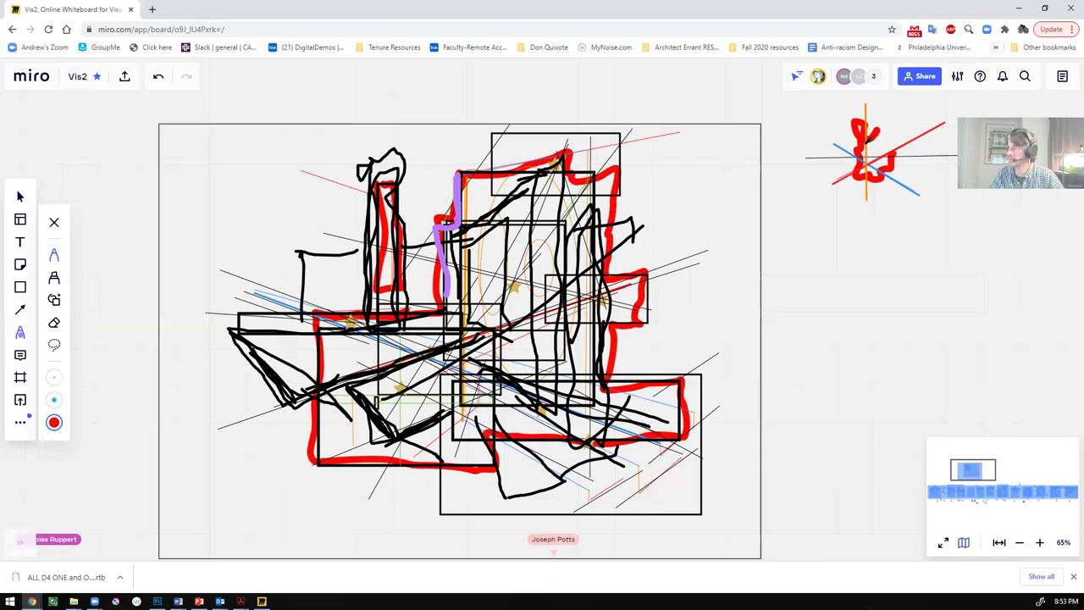
left_click_drag(869, 136, 882, 161)
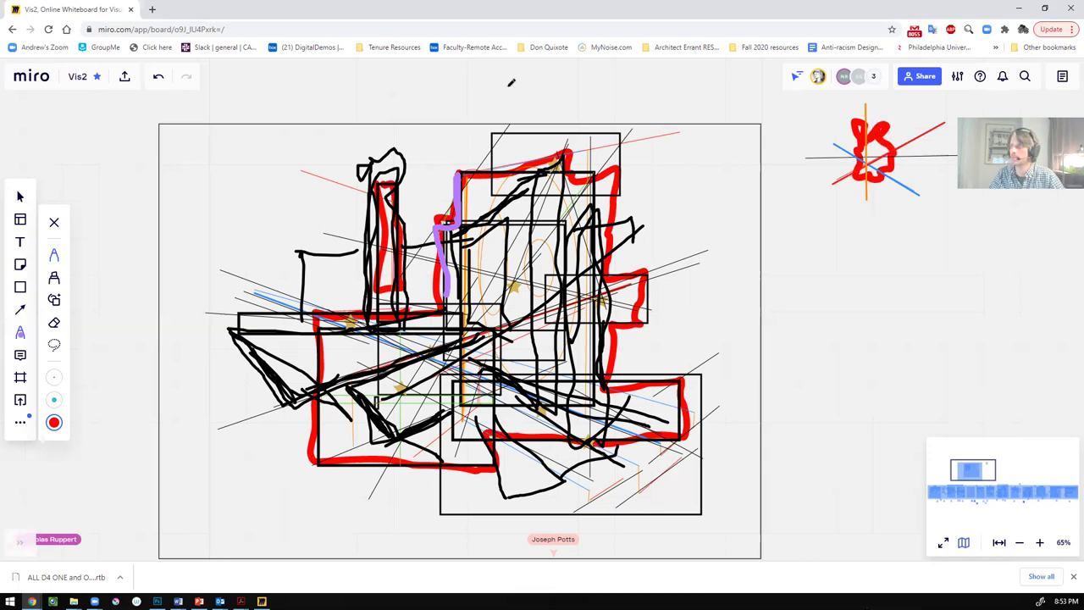
left_click(53, 399)
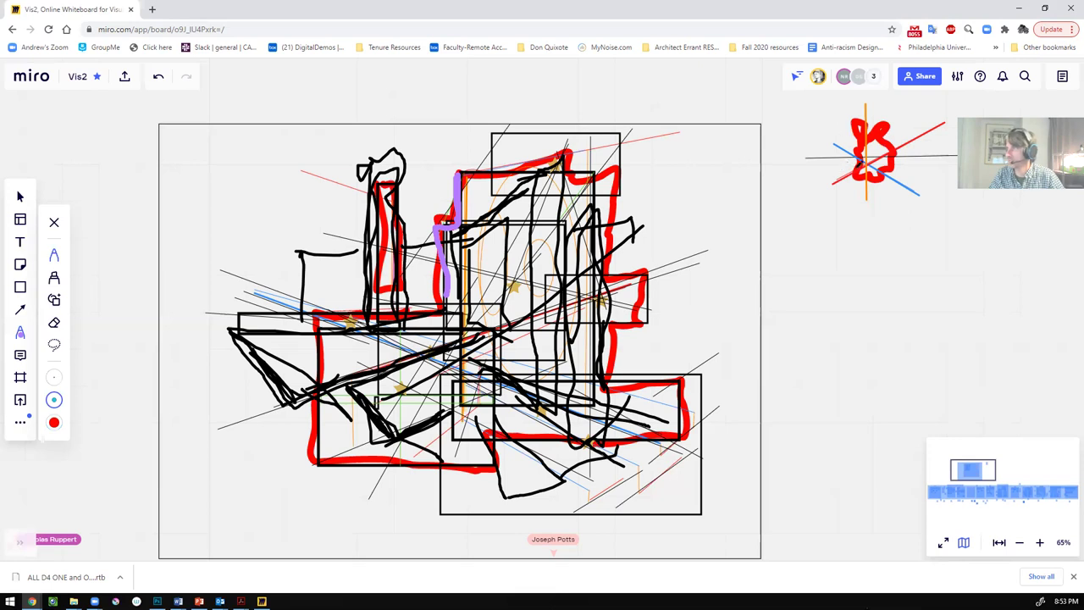
mouse_move(847, 181)
left_mouse_down()
mouse_move(844, 127)
mouse_move(905, 183)
left_mouse_up()
left_click_drag(881, 127, 905, 183)
Step: Switch the pen to green and draw angular upright strokes over the red figure on the small axis sketch
left_click(54, 401)
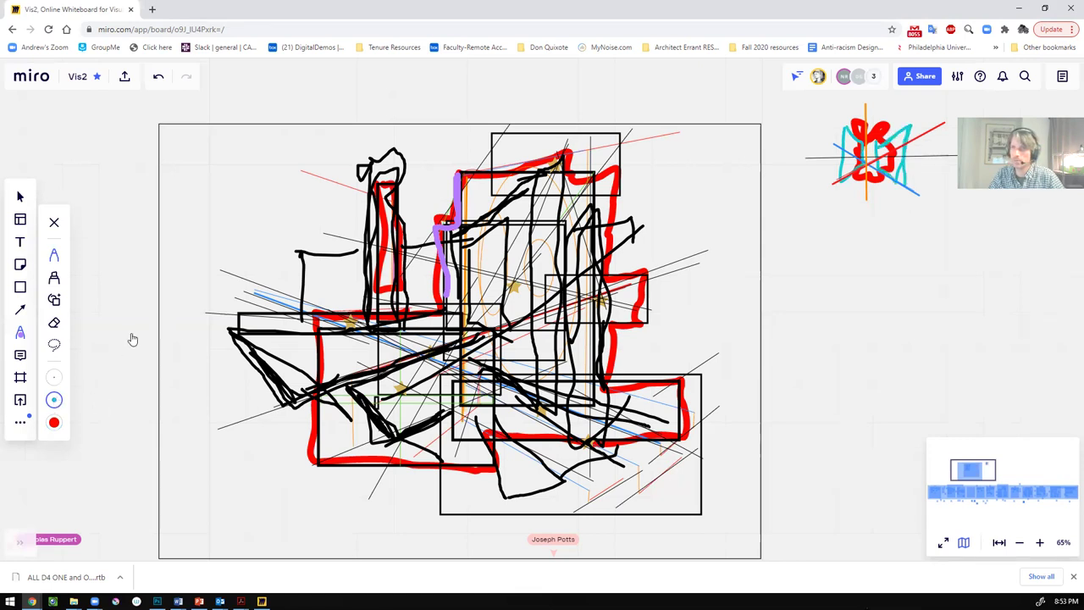
left_click(864, 121)
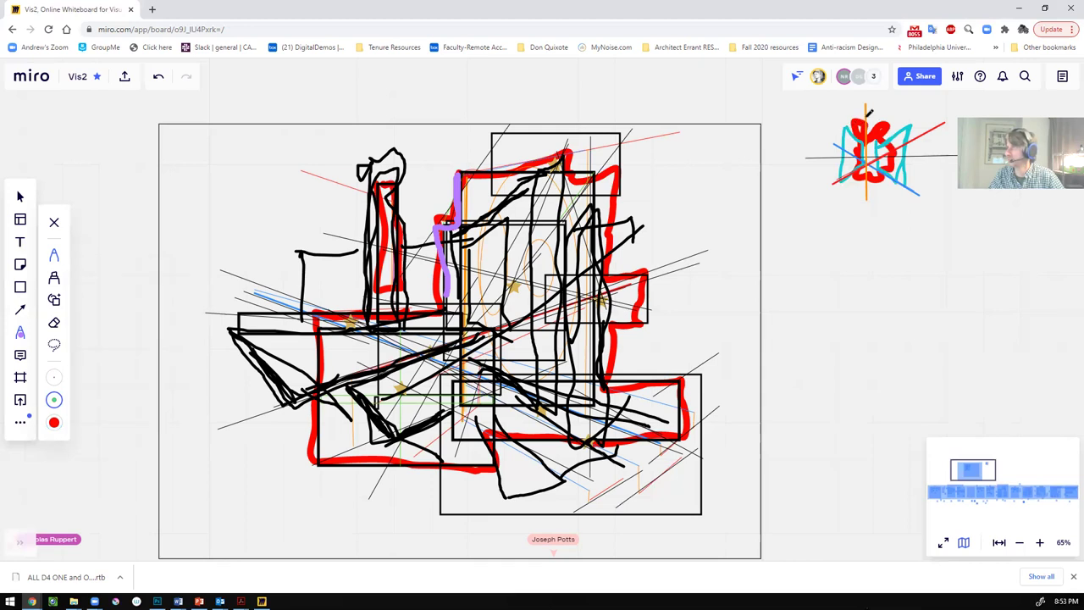
left_click_drag(874, 142, 857, 127)
left_click_drag(871, 125, 883, 178)
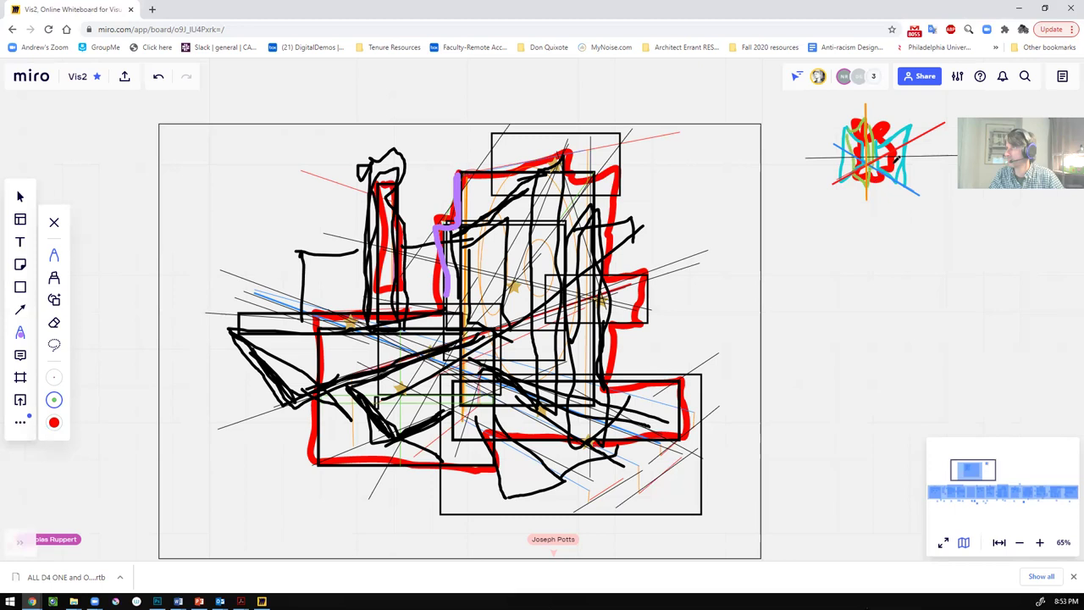
left_click_drag(889, 123, 891, 161)
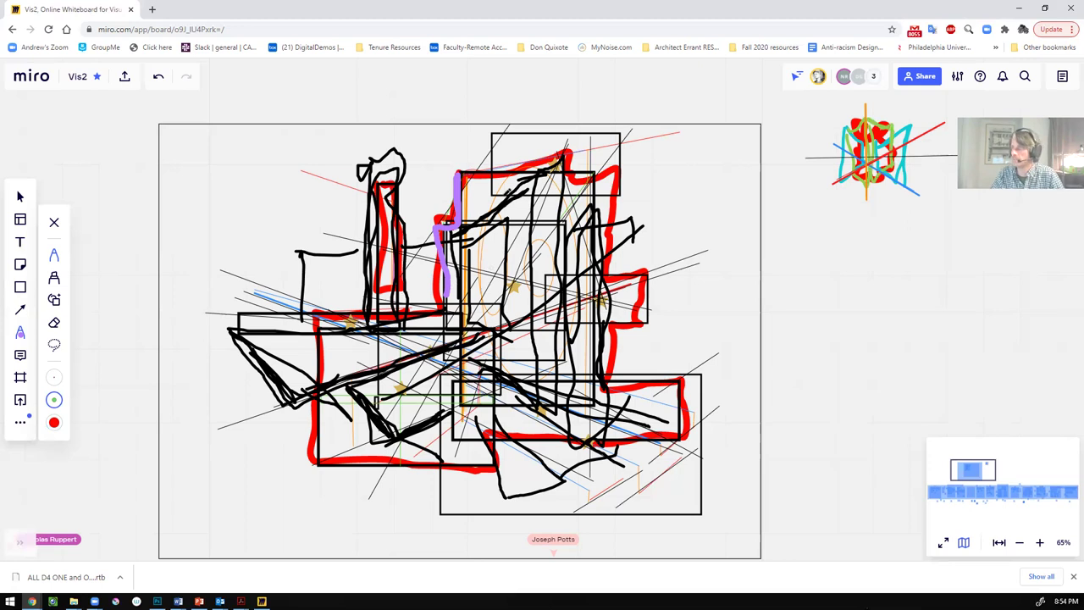
Step: Outline a tall green form inside the tall rectangle, with upright sides, a sloping upper edge and a diagonal base
left_click_drag(489, 358, 503, 225)
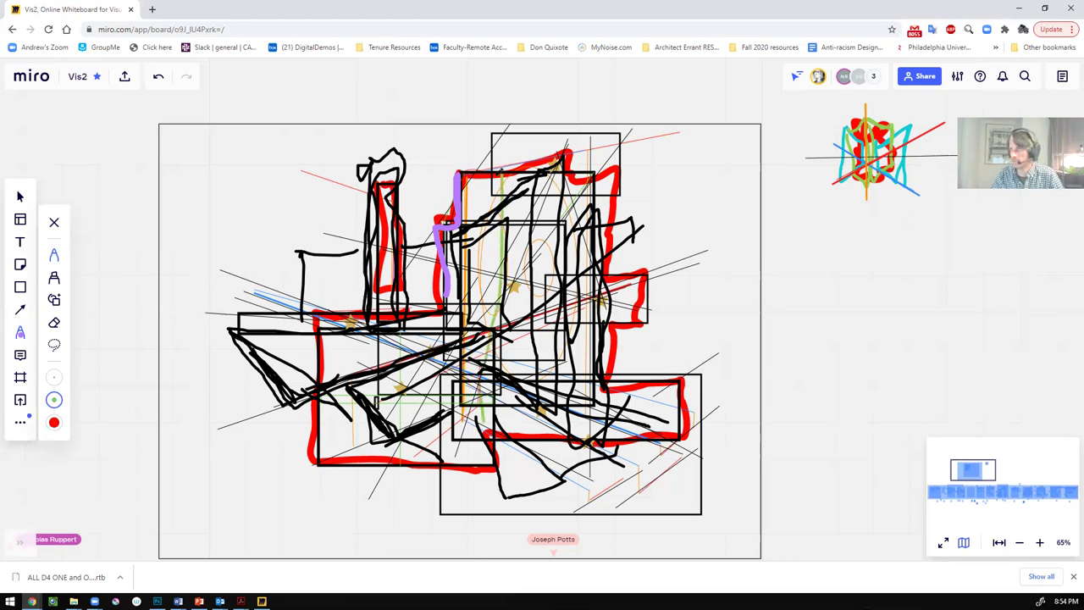
mouse_move(552, 192)
left_mouse_down()
mouse_move(591, 212)
mouse_move(576, 373)
left_mouse_up()
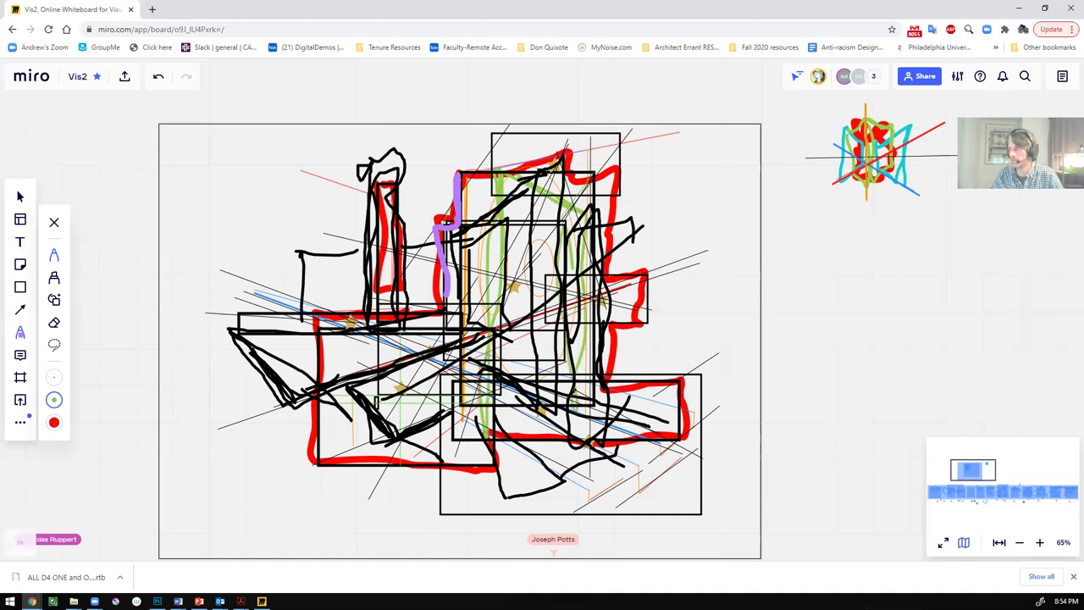
left_click_drag(478, 456, 587, 380)
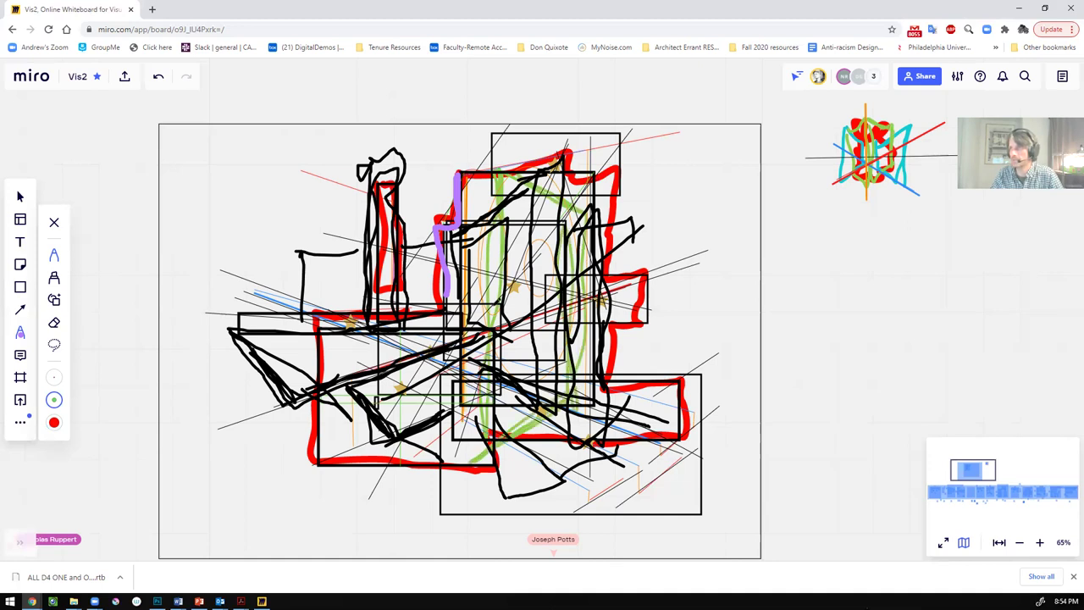
left_click_drag(500, 228, 488, 399)
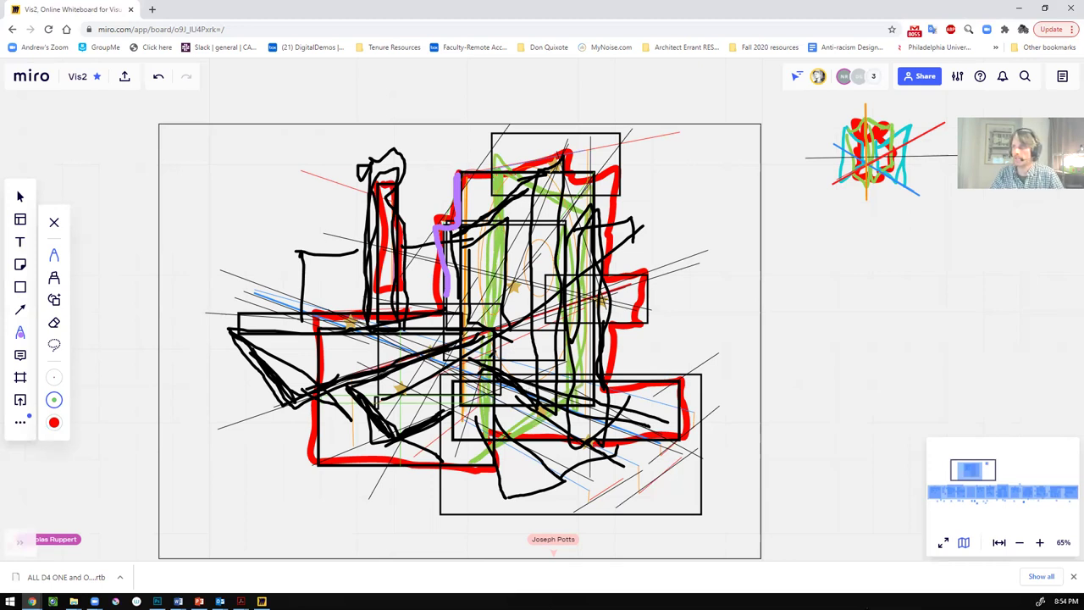
Step: Examine how the red and green outlines relate to the black linework at closer and wider zoom levels
scroll(482, 354, "down", 1)
scroll(490, 361, "up", 1)
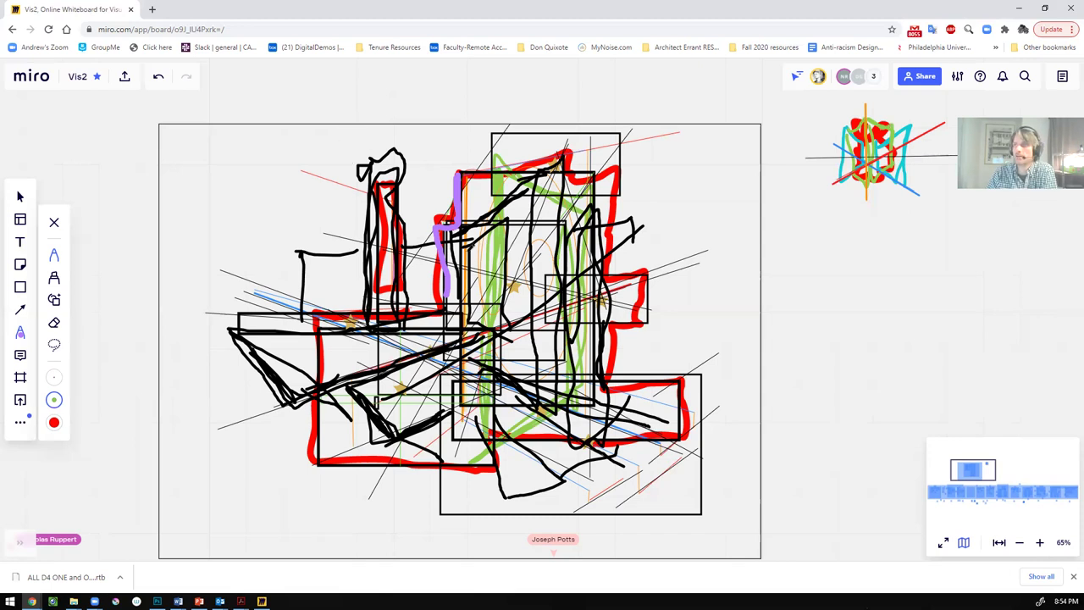
scroll(471, 247, "up", 3)
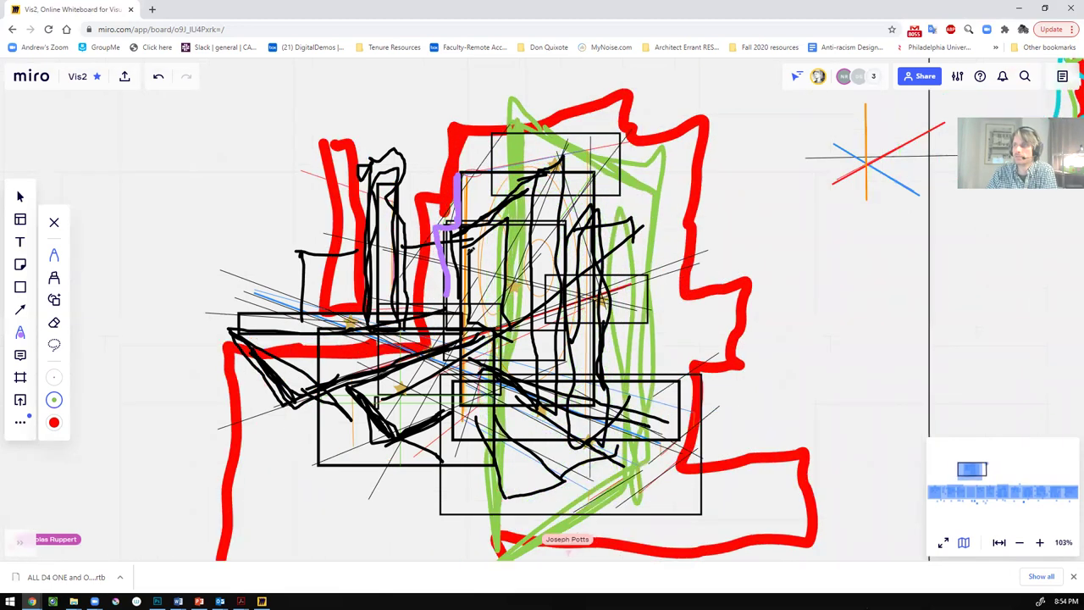
scroll(471, 248, "down", 3)
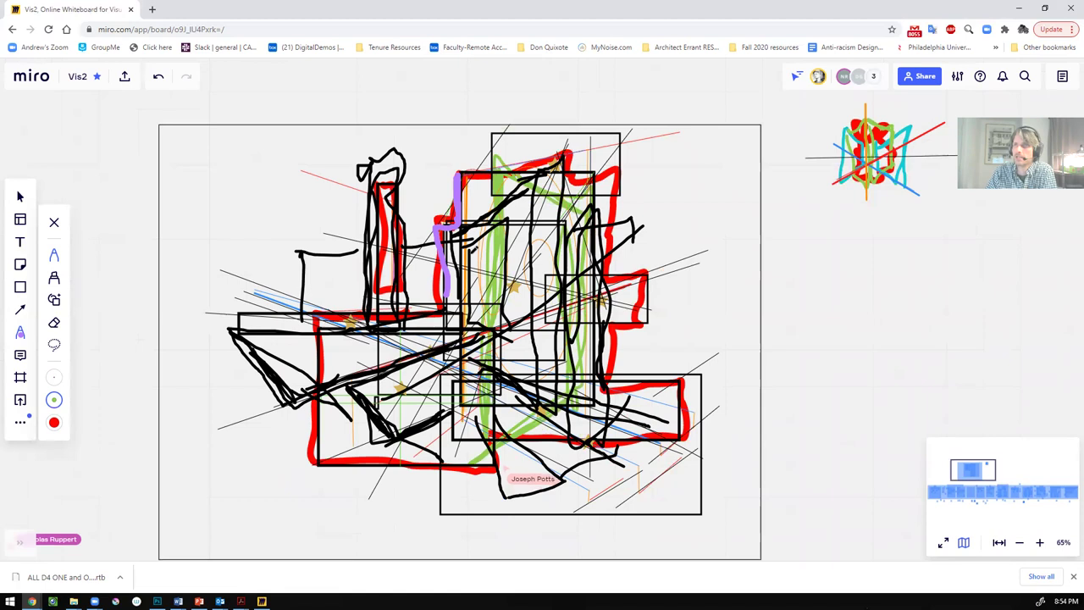
scroll(471, 247, "up", 3)
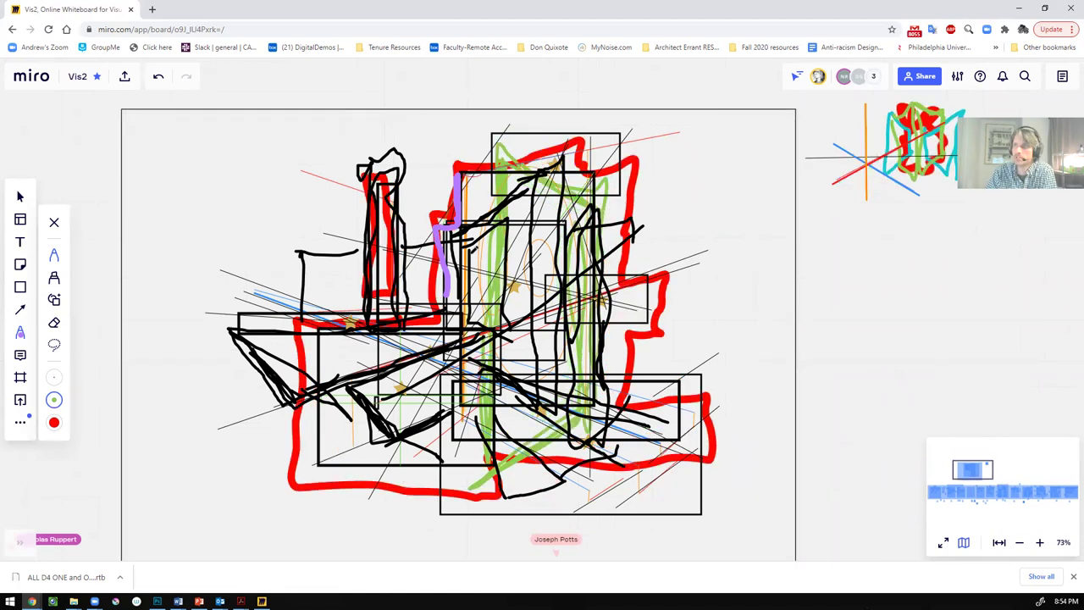
scroll(471, 248, "up", 1)
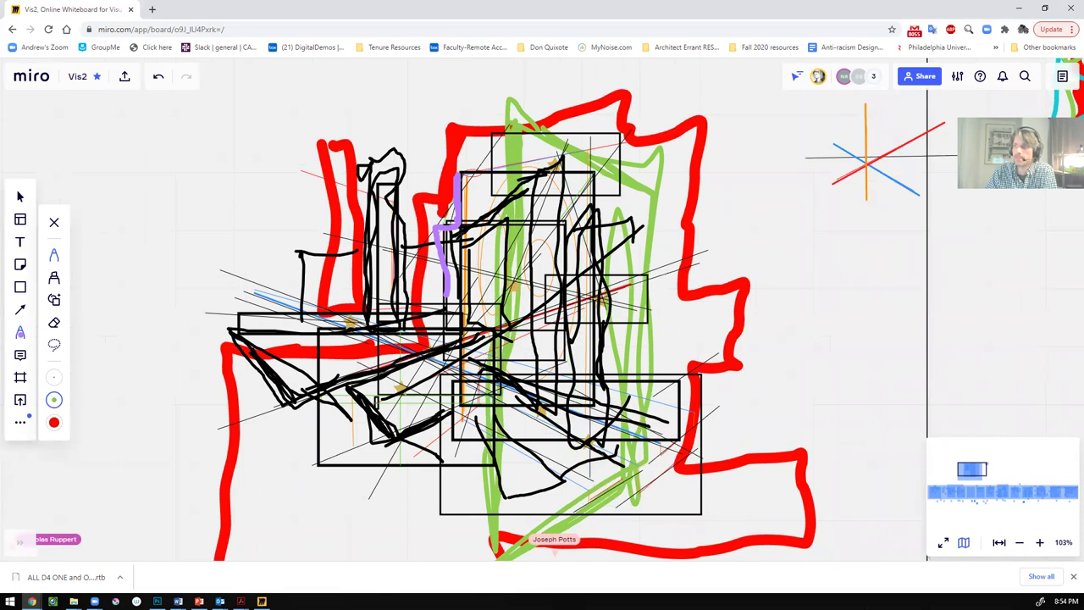
scroll(461, 237, "down", 5)
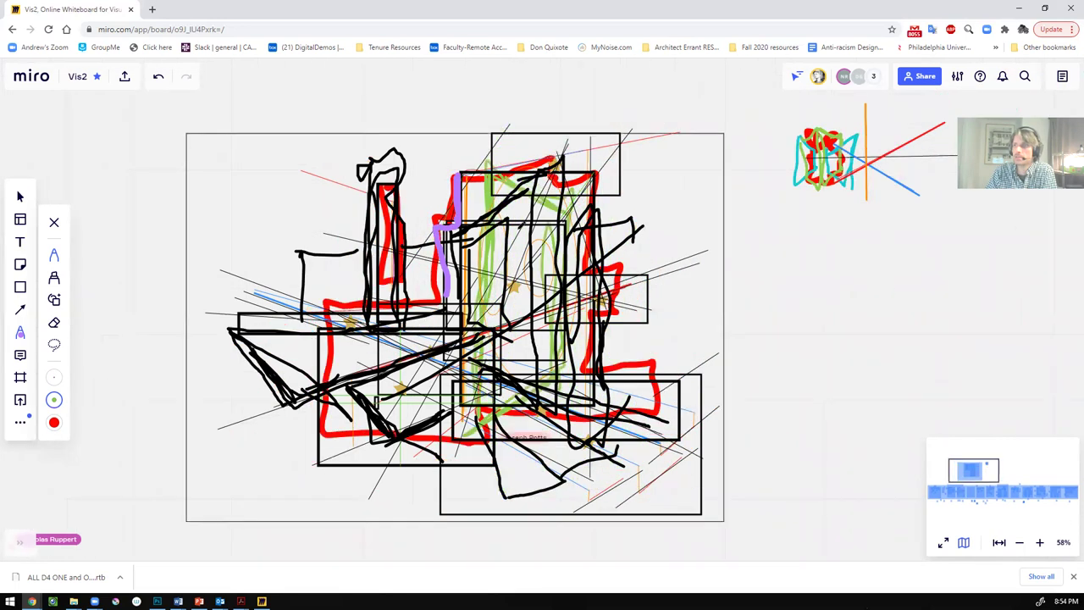
scroll(542, 212, "down", 1)
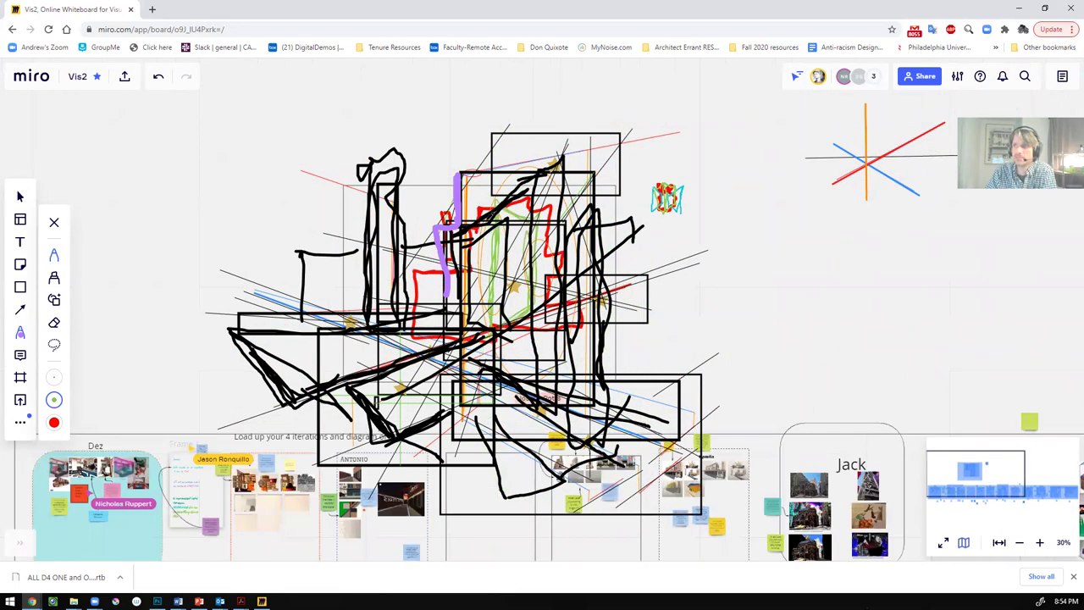
scroll(508, 243, "up", 2)
scroll(477, 210, "up", 2)
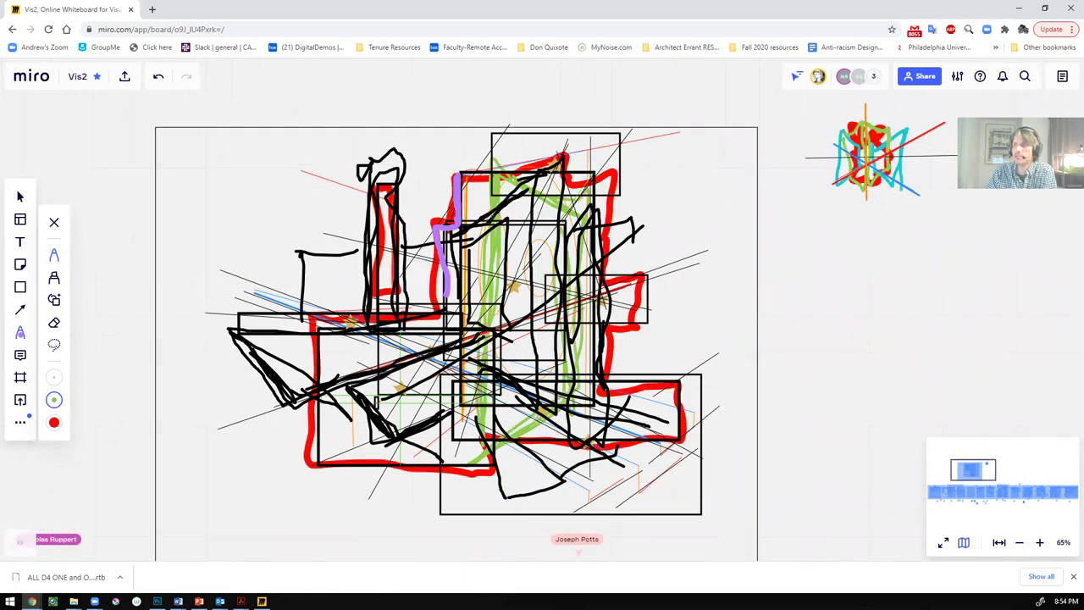
scroll(487, 221, "down", 1)
scroll(495, 227, "down", 1)
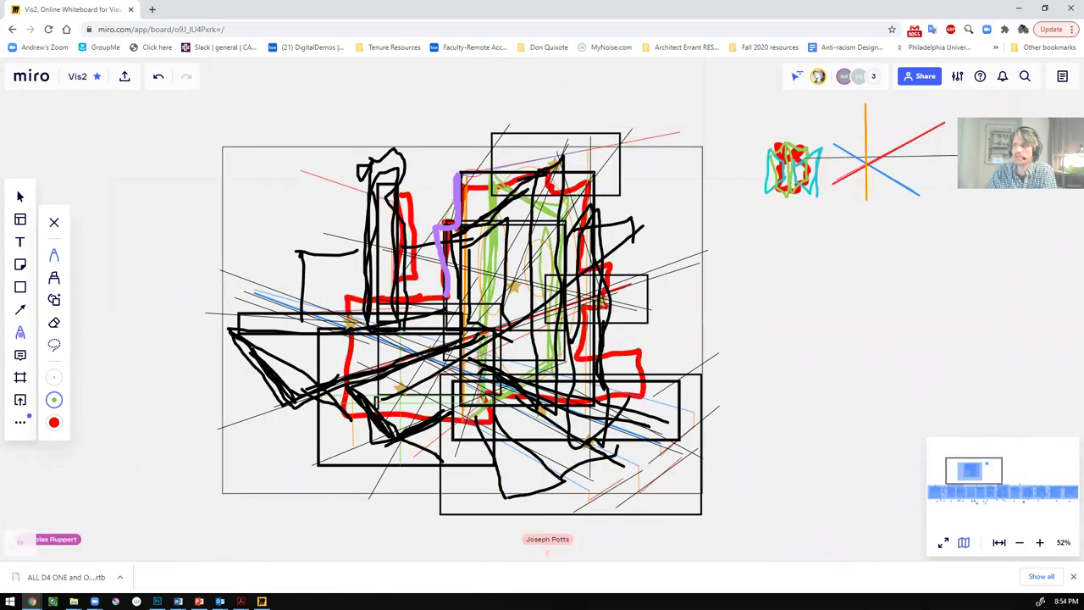
scroll(495, 228, "up", 2)
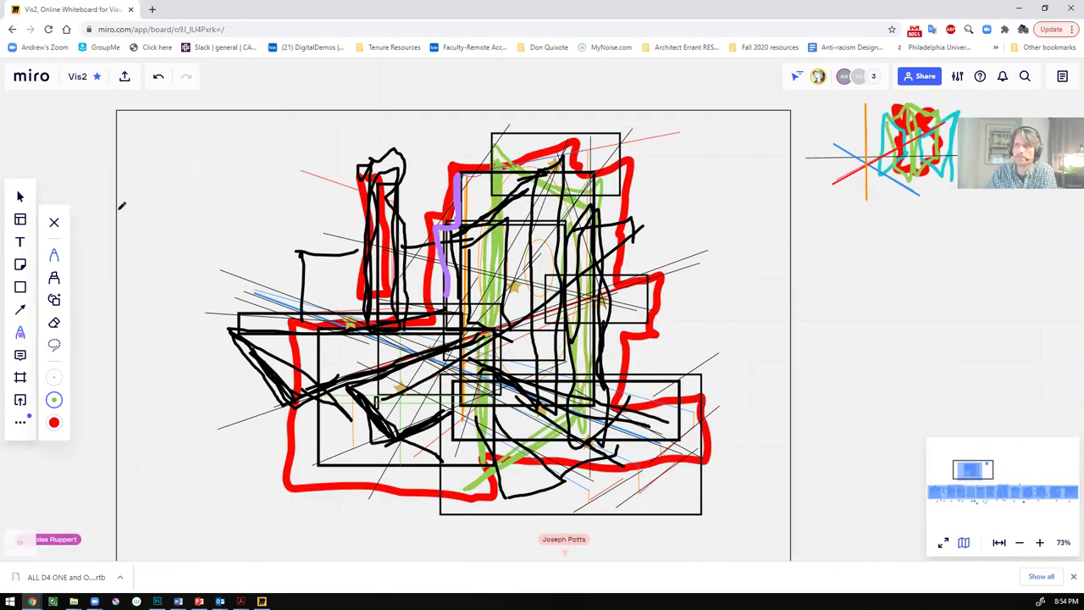
Step: Switch the pen to cyan and draw a row of short slanted strokes above the red silhouette
left_click(54, 424)
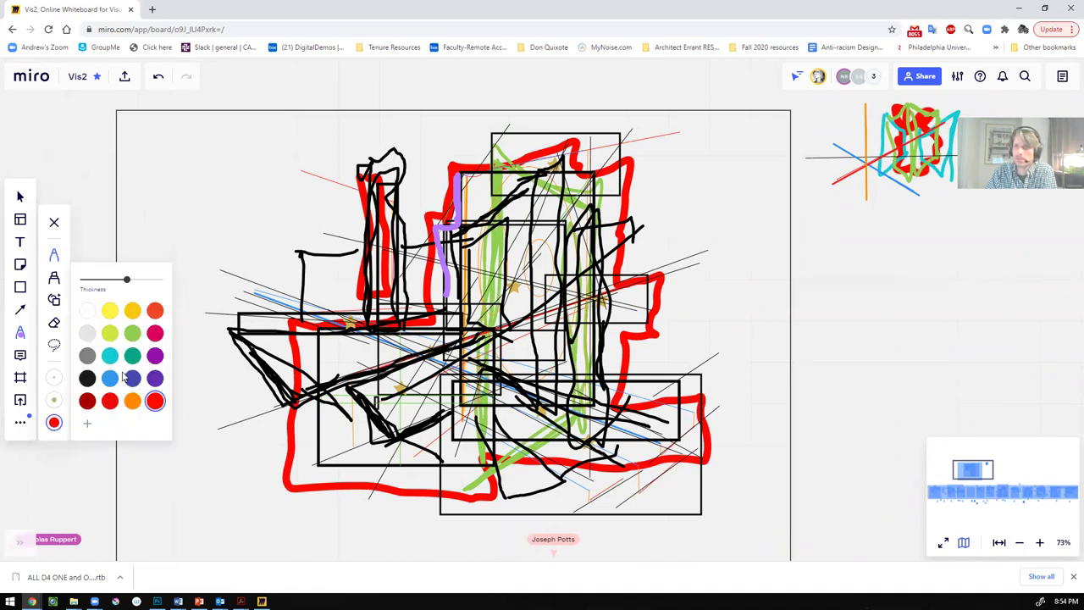
left_click(113, 357)
left_click_drag(213, 87, 259, 146)
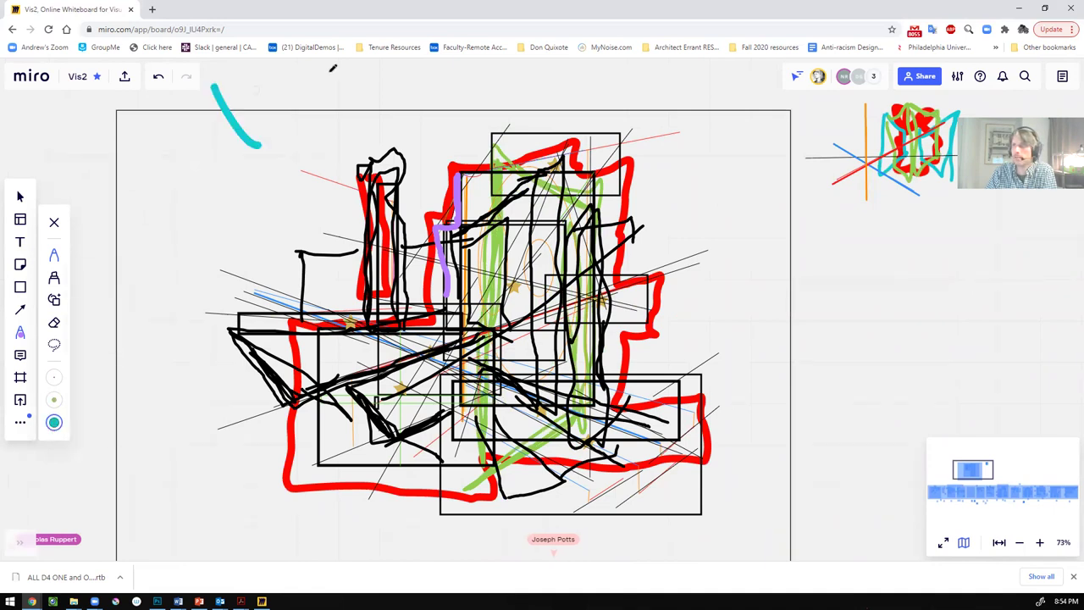
mouse_move(492, 81)
left_mouse_down()
mouse_move(524, 105)
mouse_move(623, 127)
left_mouse_up()
Step: Hatch the empty background along the red silhouette's right side and beneath it with dense cyan zigzag strokes
left_click_drag(688, 100, 652, 174)
left_click_drag(724, 76, 696, 325)
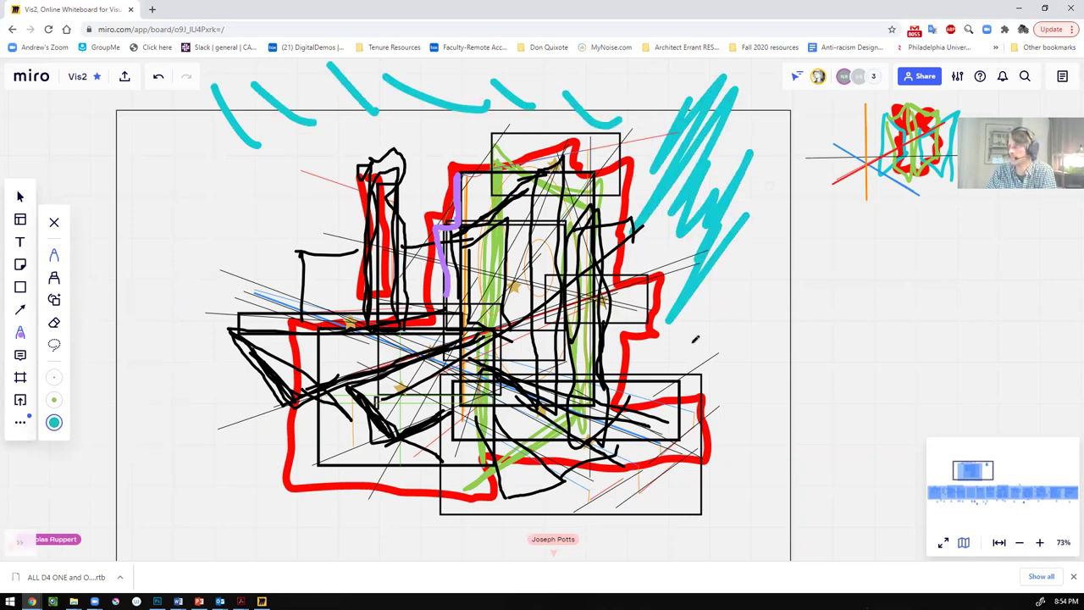
left_click_drag(750, 153, 732, 453)
left_click_drag(784, 363, 702, 505)
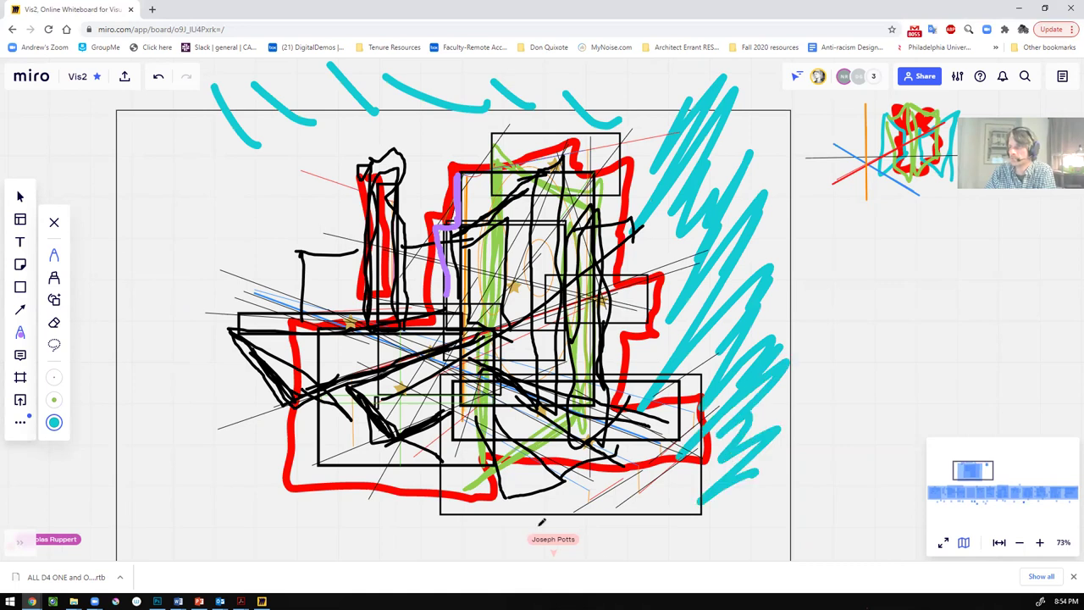
left_click_drag(445, 557, 754, 479)
left_click_drag(270, 554, 449, 542)
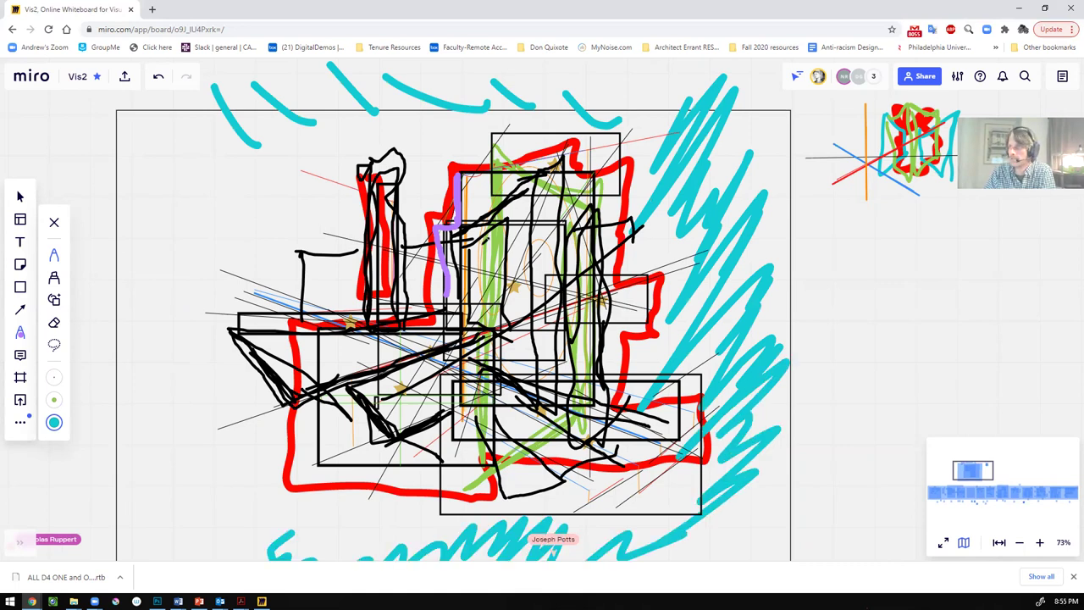
Step: Fill two narrow gaps inside the tall central form with cyan and sweep a rising cyan curve across the lower-left linework
left_click_drag(485, 240, 476, 310)
left_click_drag(583, 203, 565, 263)
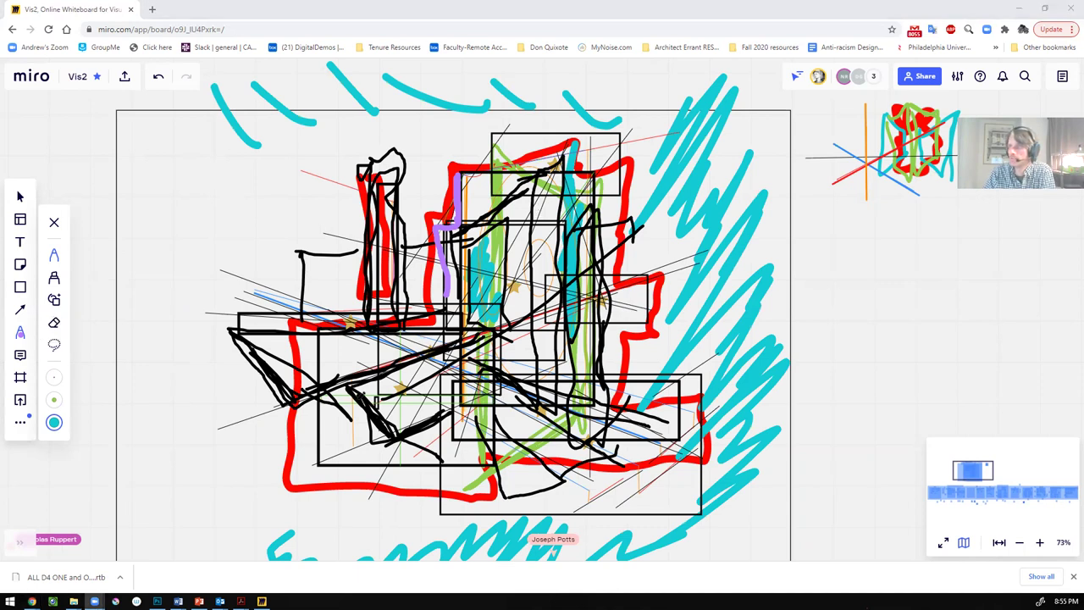
left_click_drag(188, 452, 321, 398)
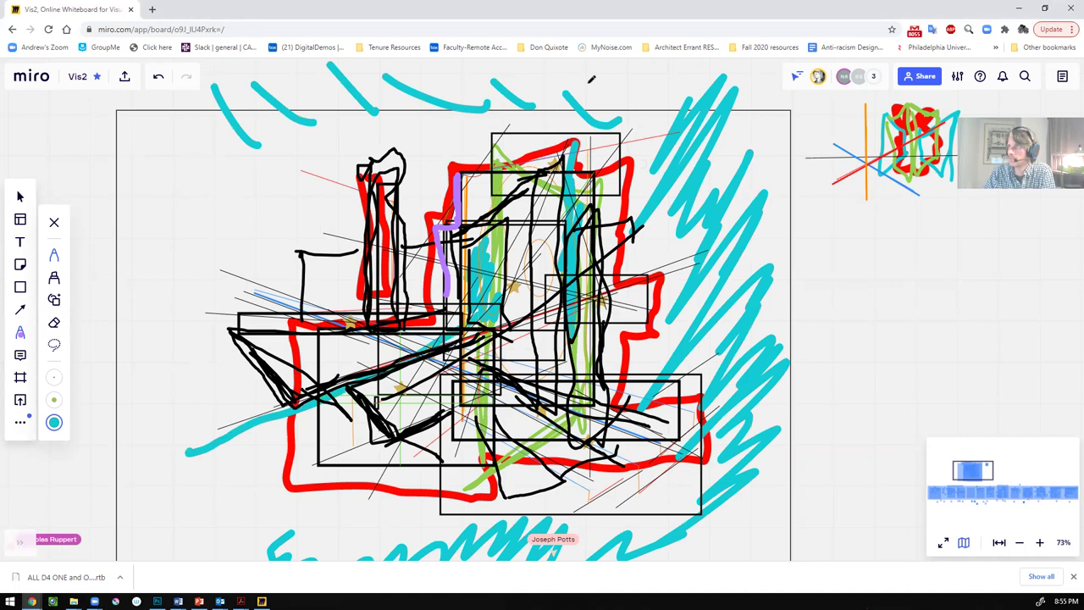